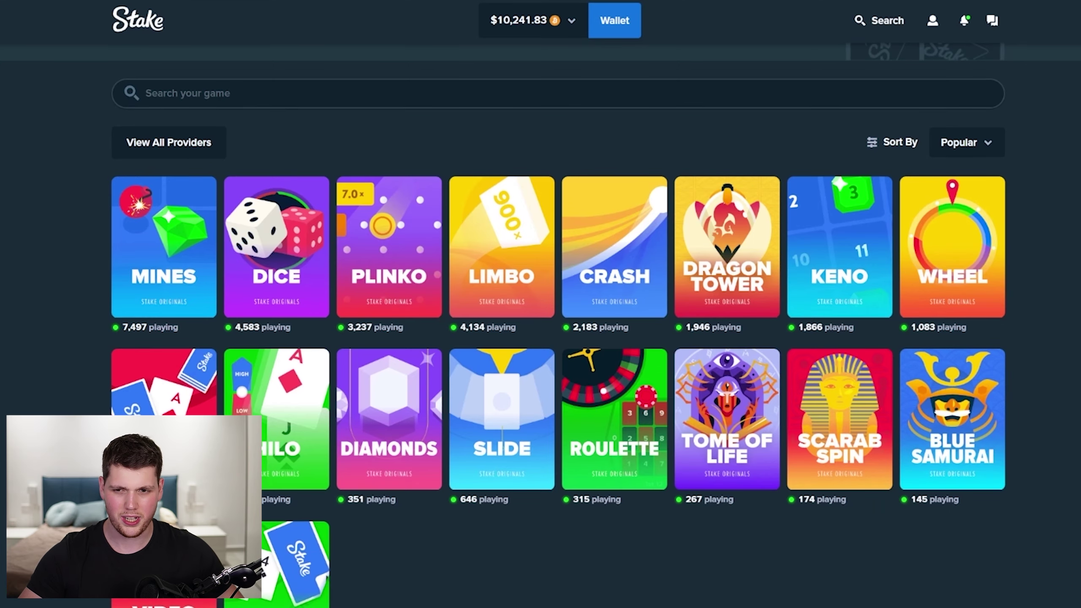
scroll(540, 339, "up", 1)
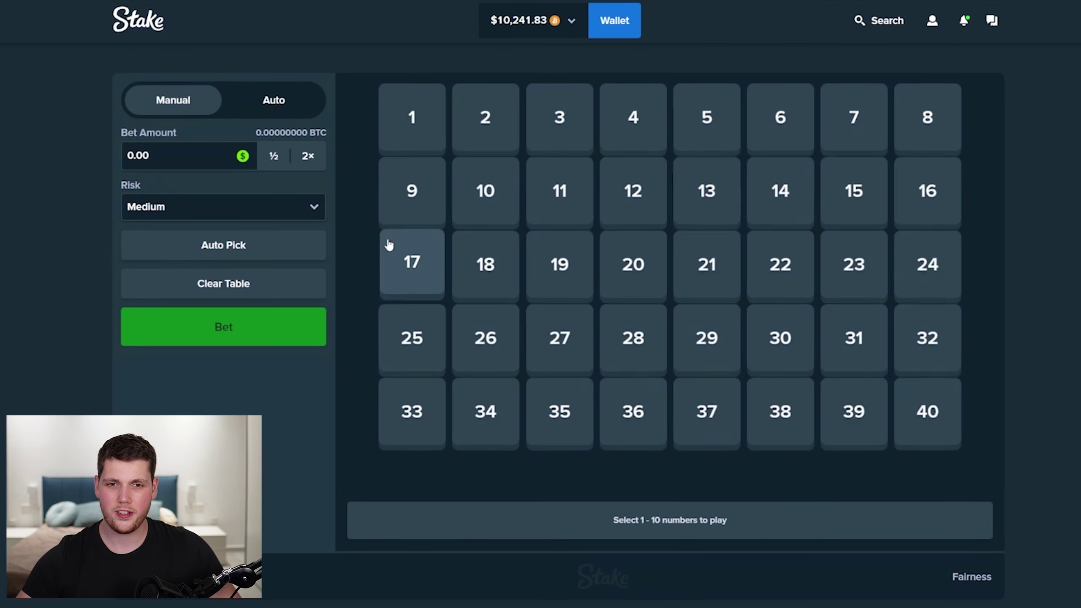
Step: Open Keno, pick numbers 17–19, 25–27, 33–35 and 10, and enter a $300 bet
left_click(407, 258)
left_click(499, 292)
left_click(489, 338)
left_click(566, 340)
left_click(559, 266)
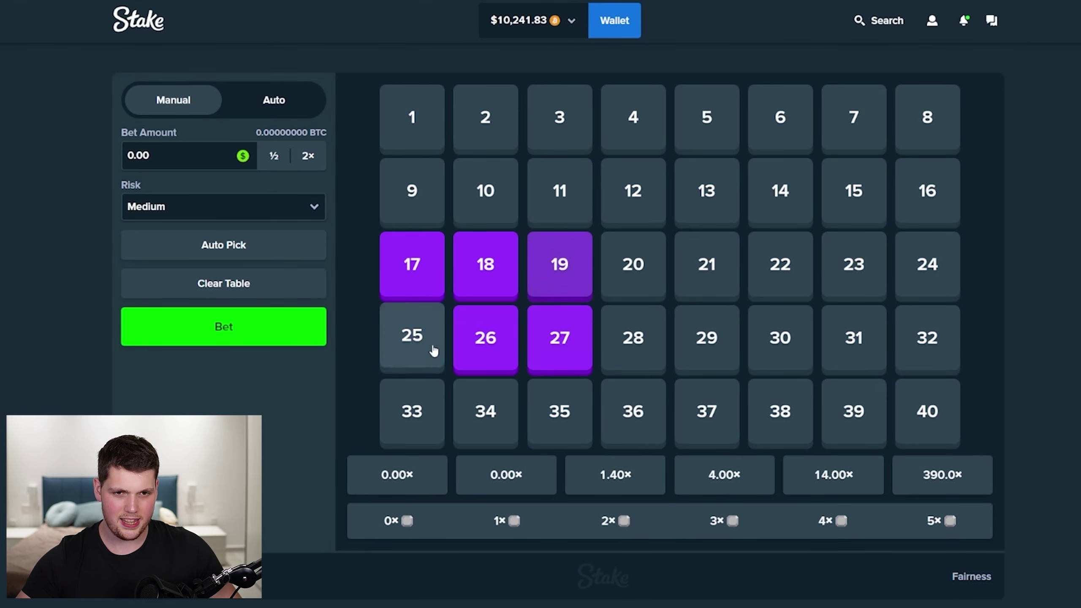
left_click(415, 338)
left_click(412, 411)
left_click(486, 411)
left_click(560, 412)
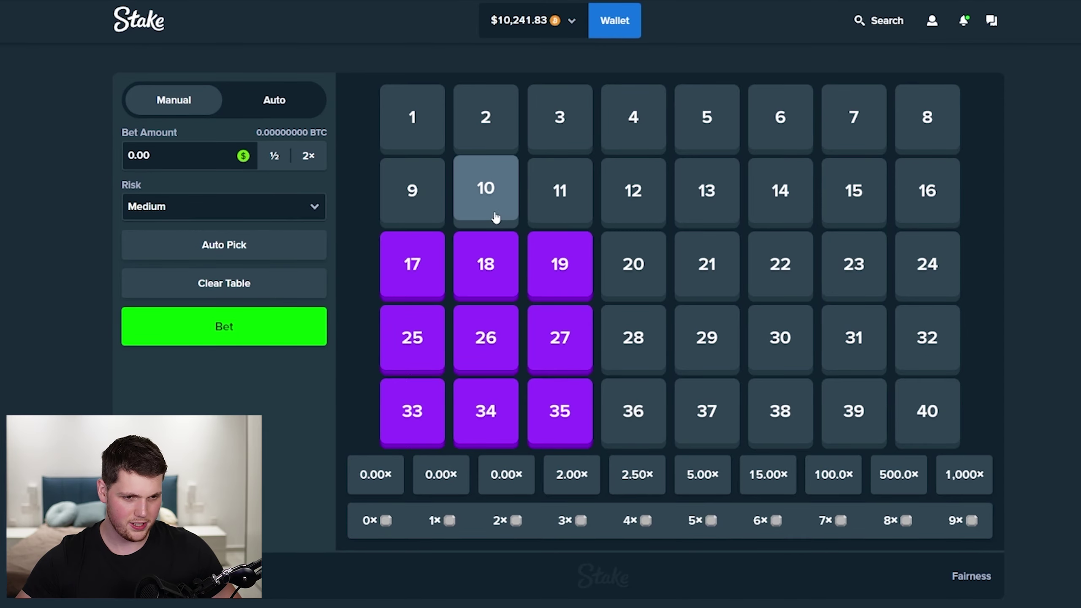
left_click(496, 219)
double_click(174, 156)
type("300")
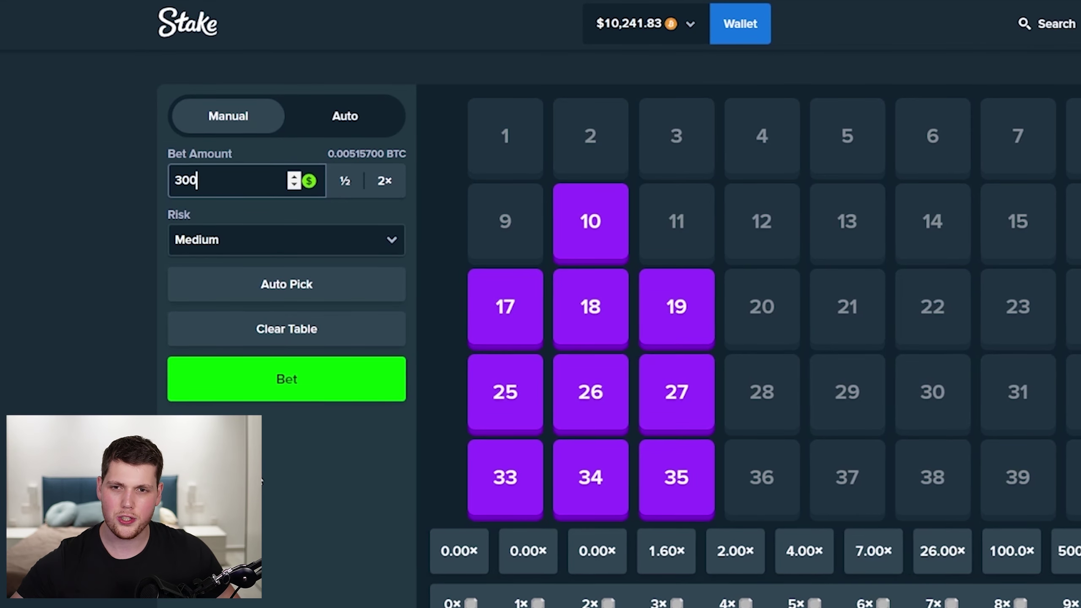
left_click(262, 481)
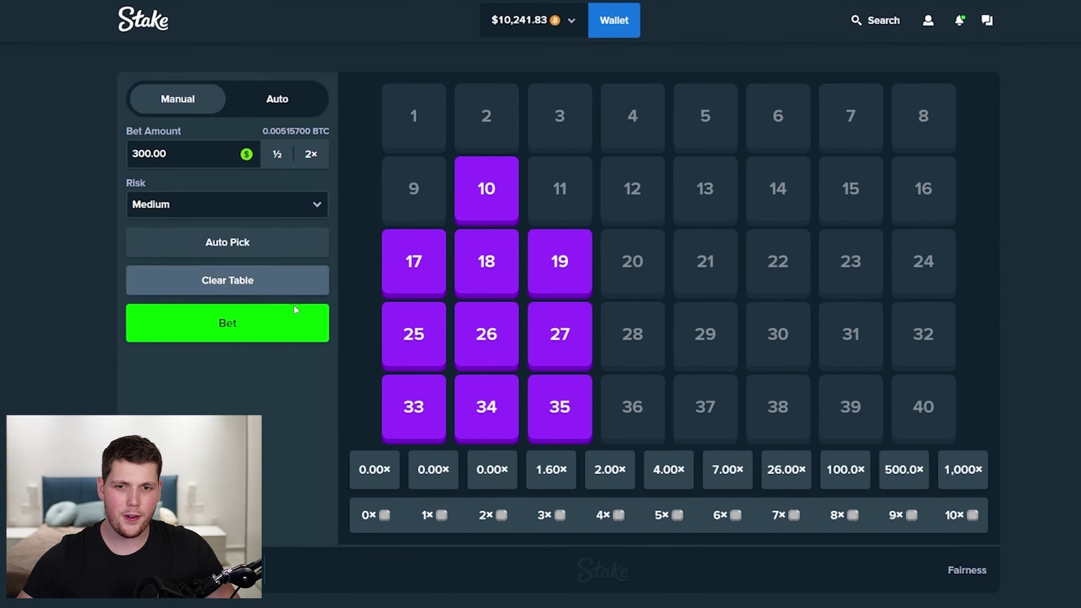
Step: Play eleven $300 Keno rounds, the last paying 4.00×, then return to Stake Originals
left_click(265, 332)
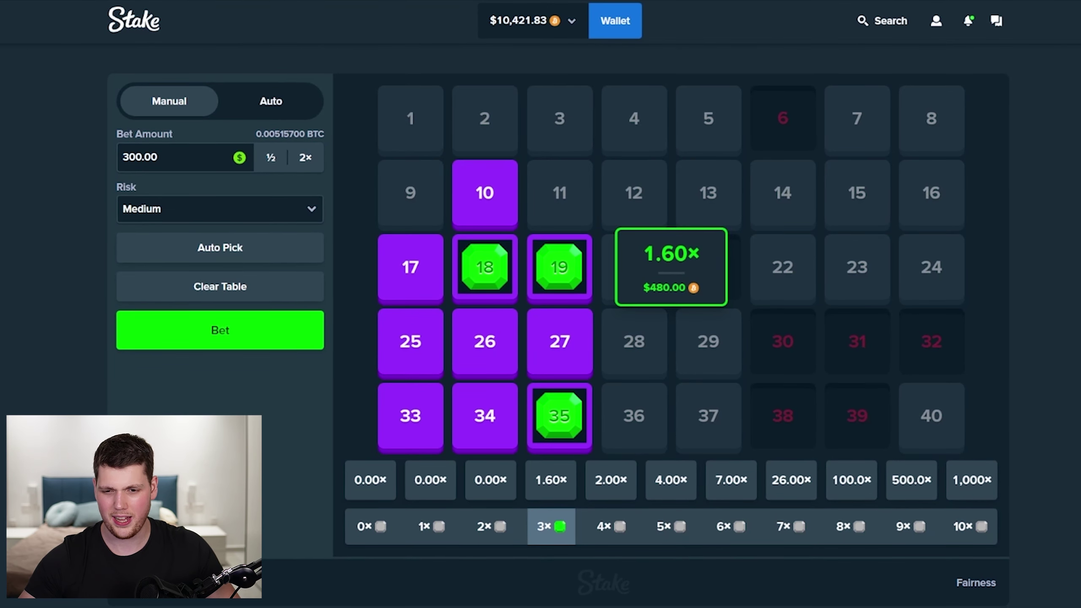
left_click(210, 346)
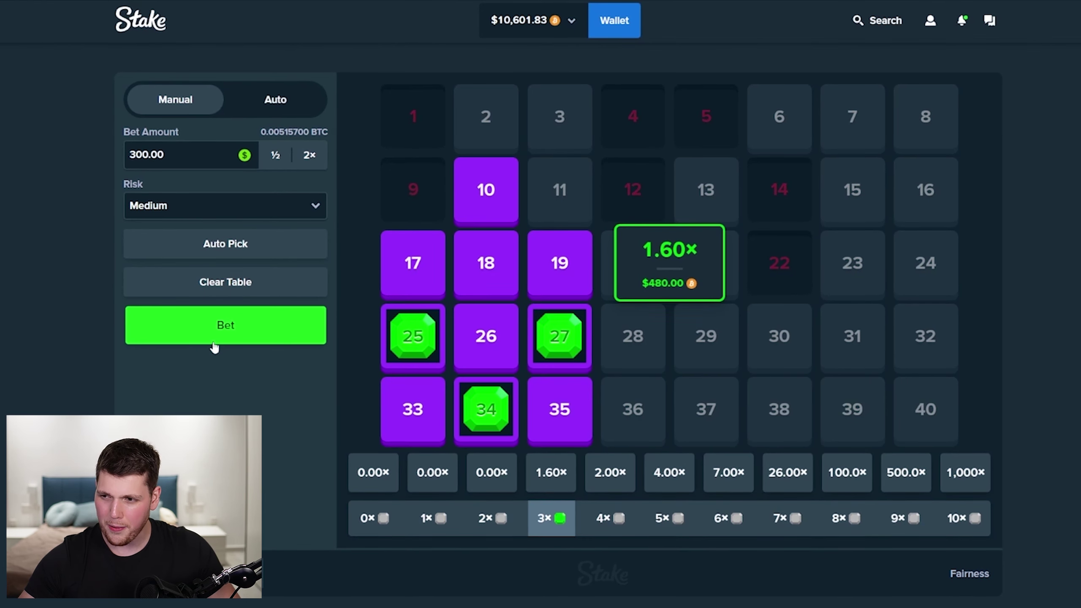
left_click(214, 342)
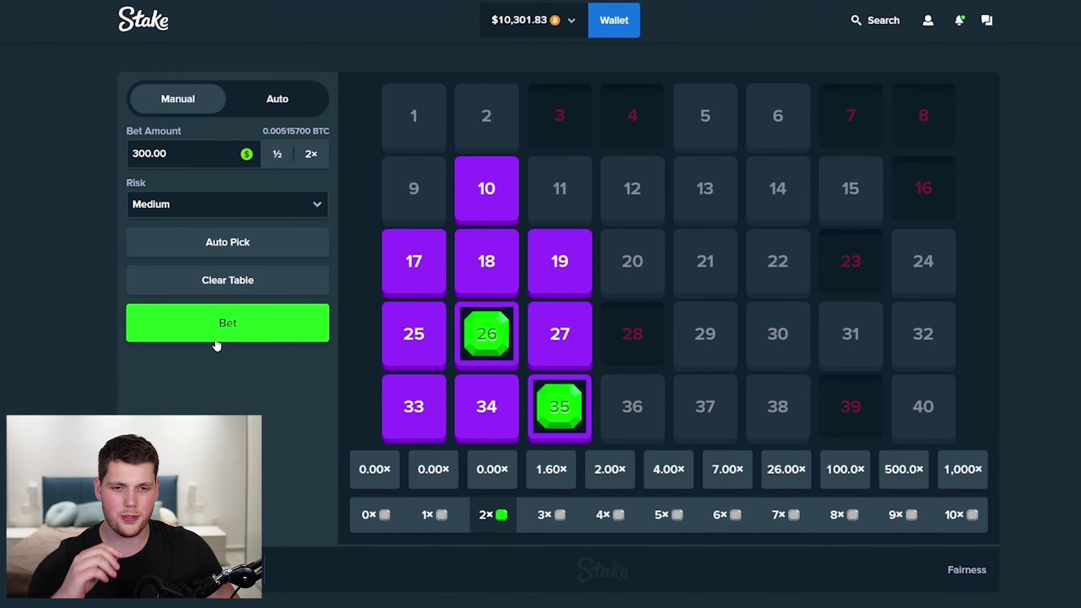
left_click(217, 342)
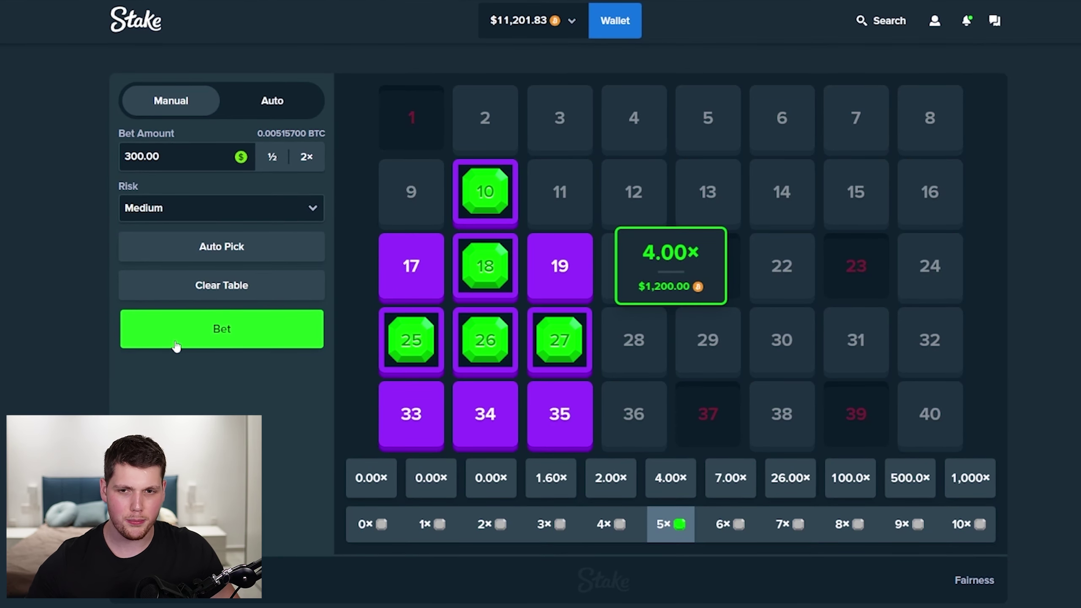
left_click(175, 341)
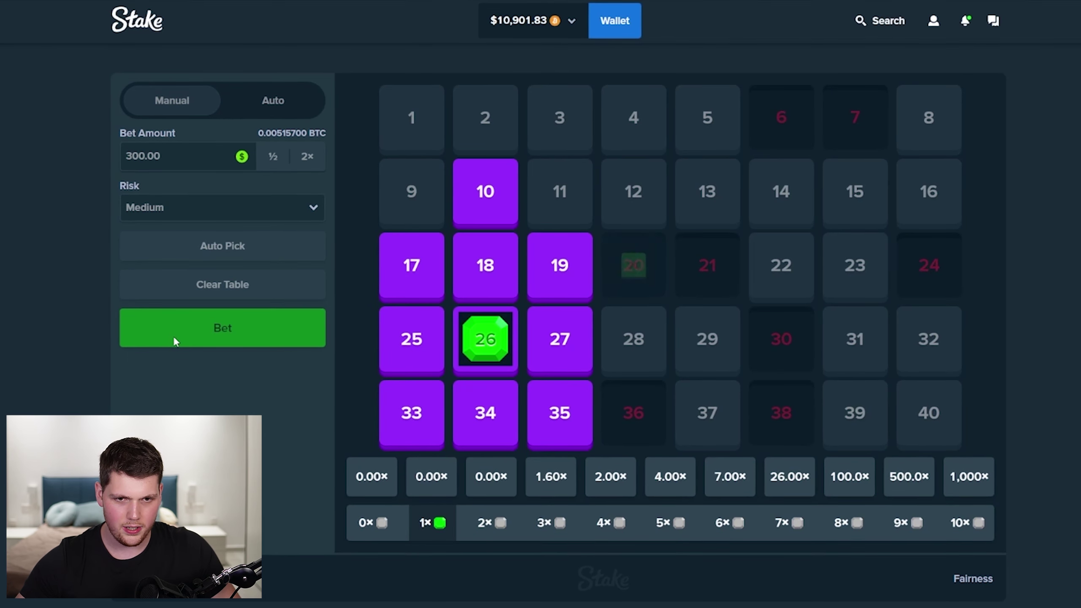
left_click(175, 338)
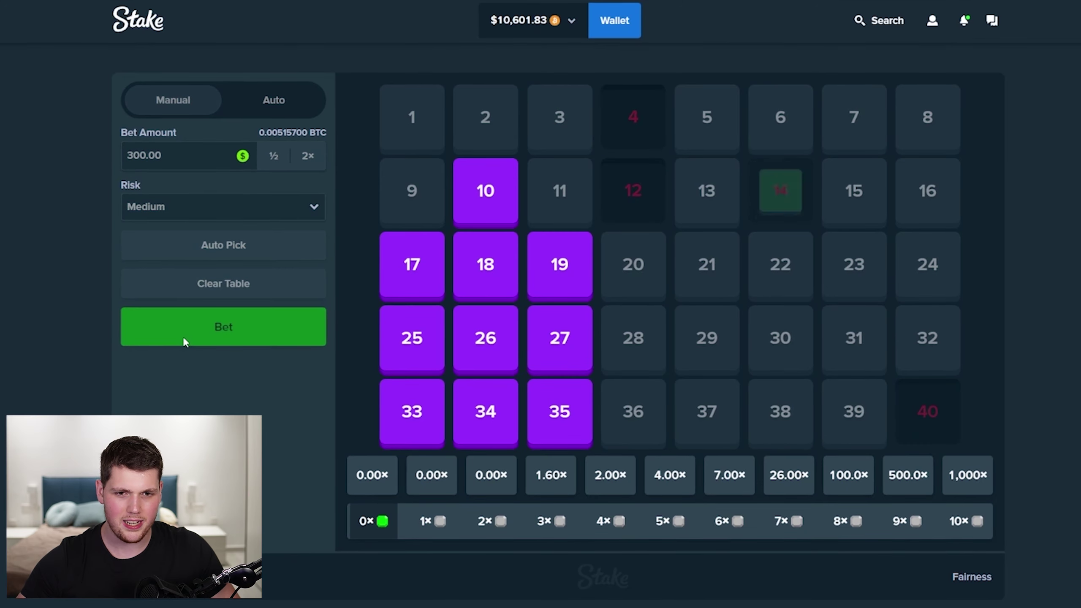
left_click(186, 338)
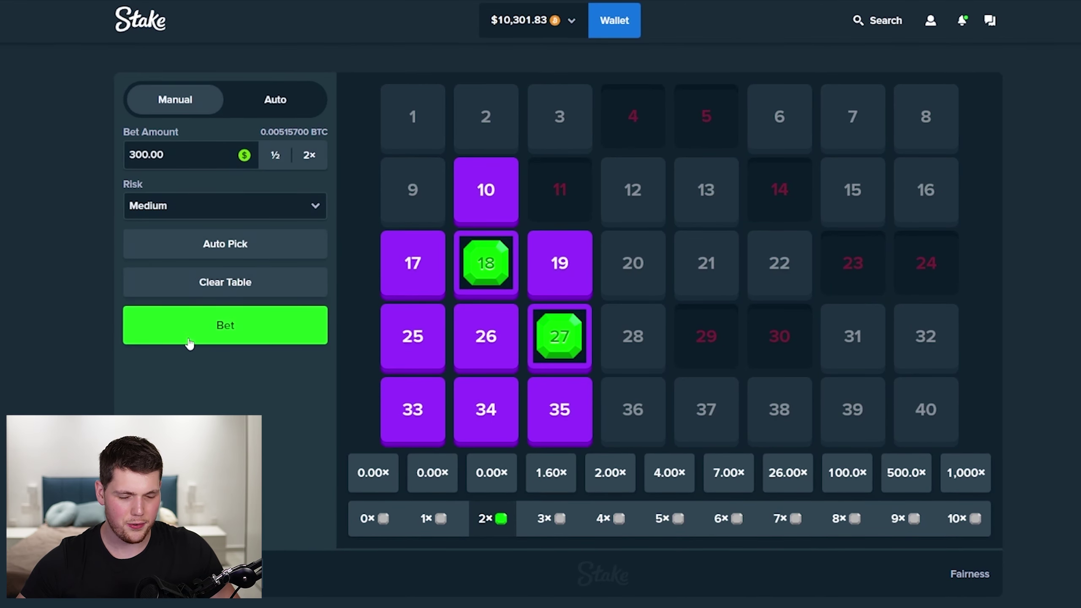
left_click(189, 342)
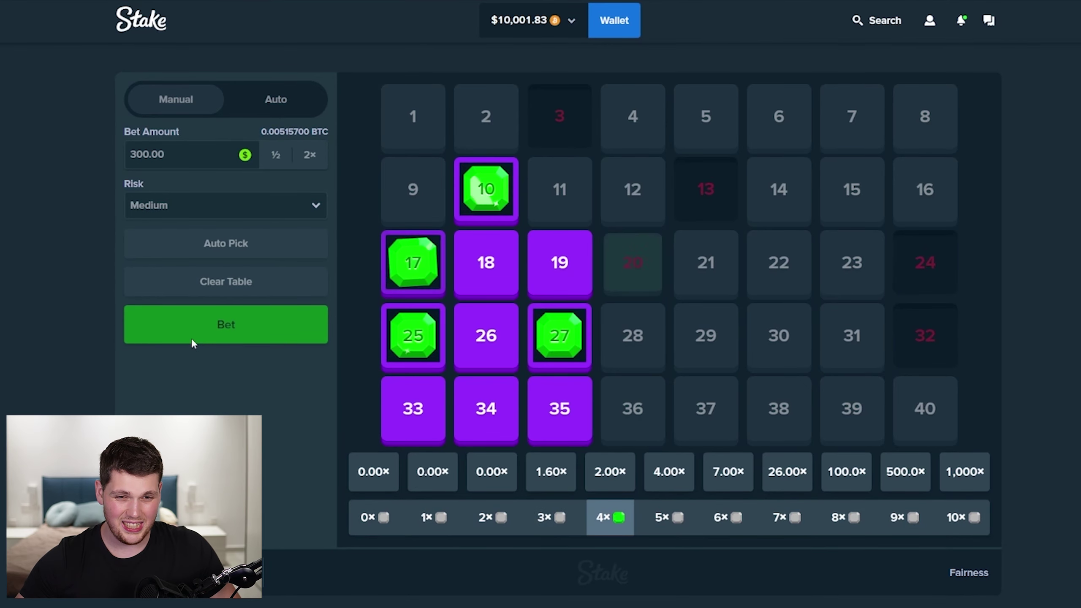
left_click(191, 338)
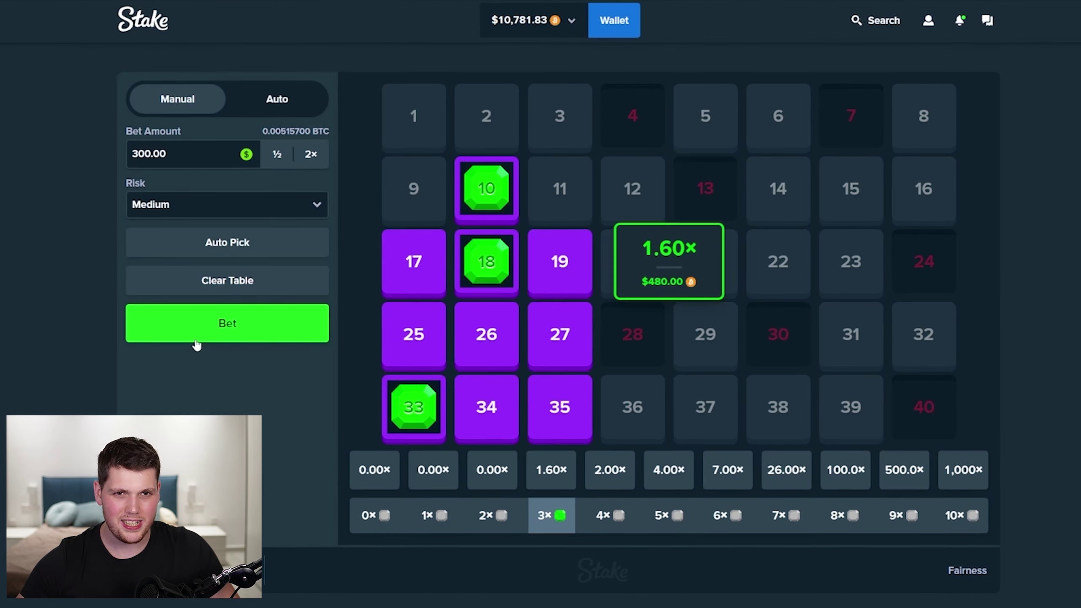
left_click(195, 342)
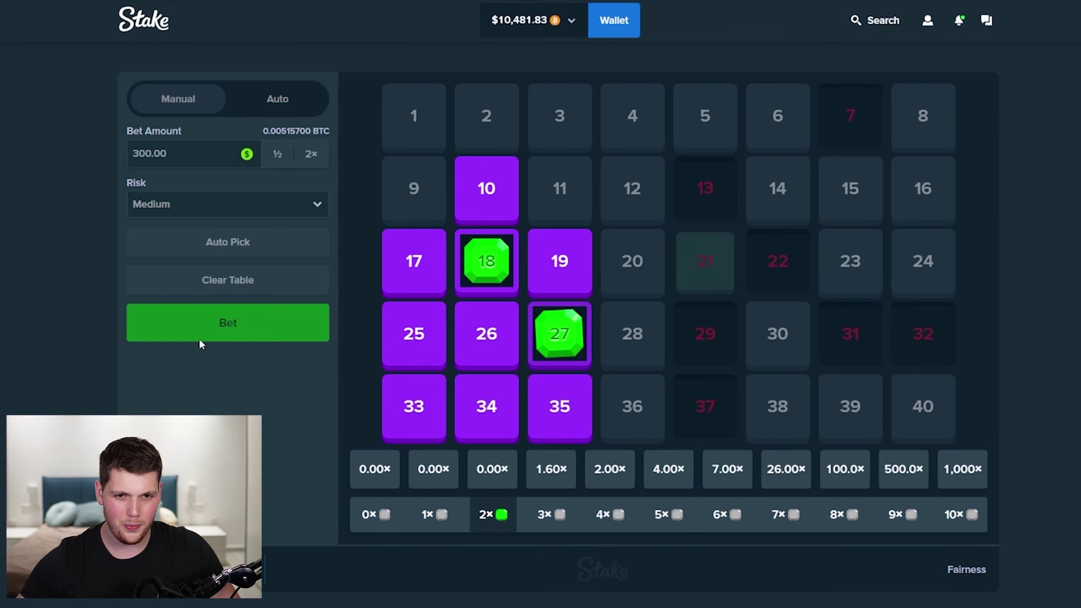
left_click(199, 338)
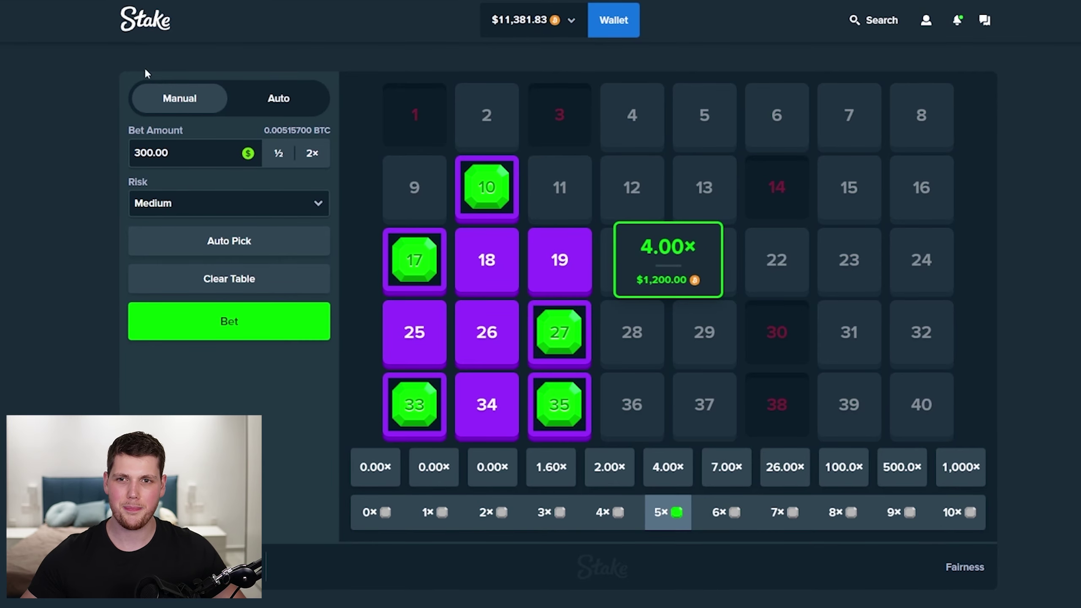
left_click(144, 25)
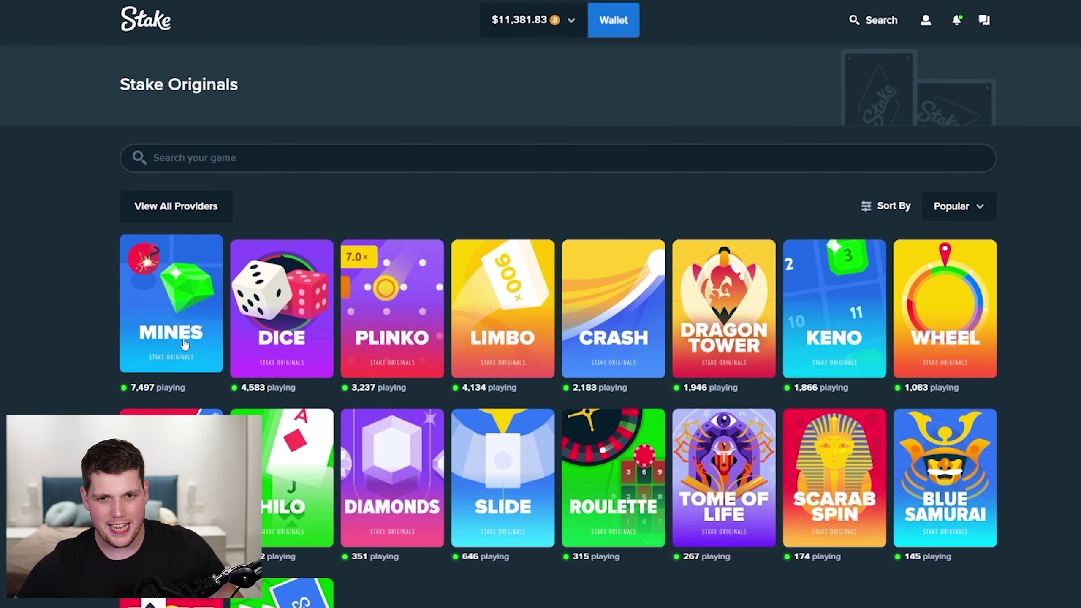
Step: Open Limbo with an 8.00× target multiplier and a $50 bet, moving Live Stats aside
left_click(501, 362)
type("8")
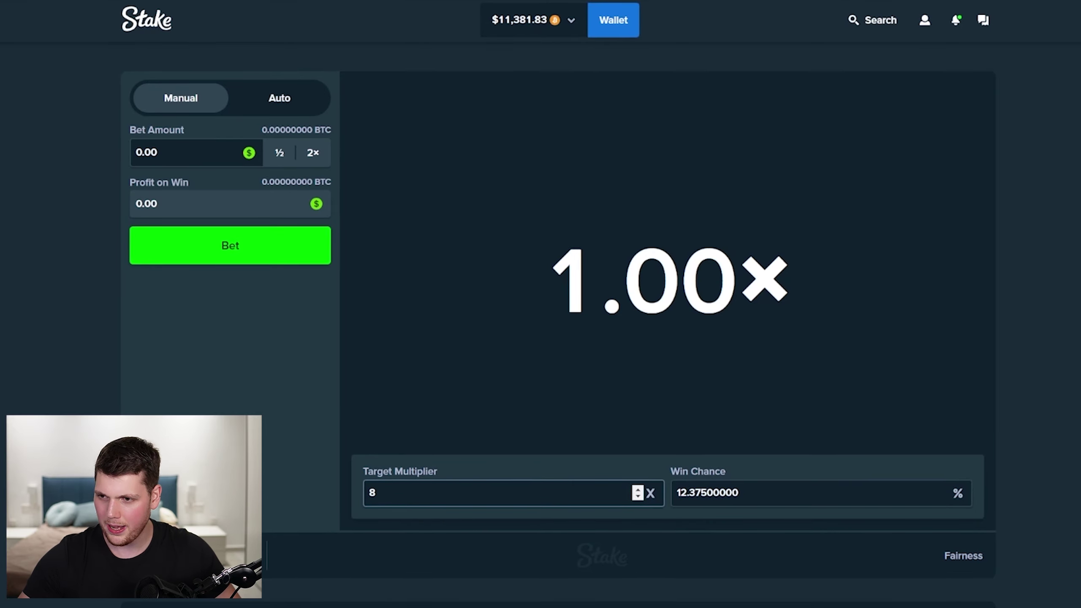
key("Return")
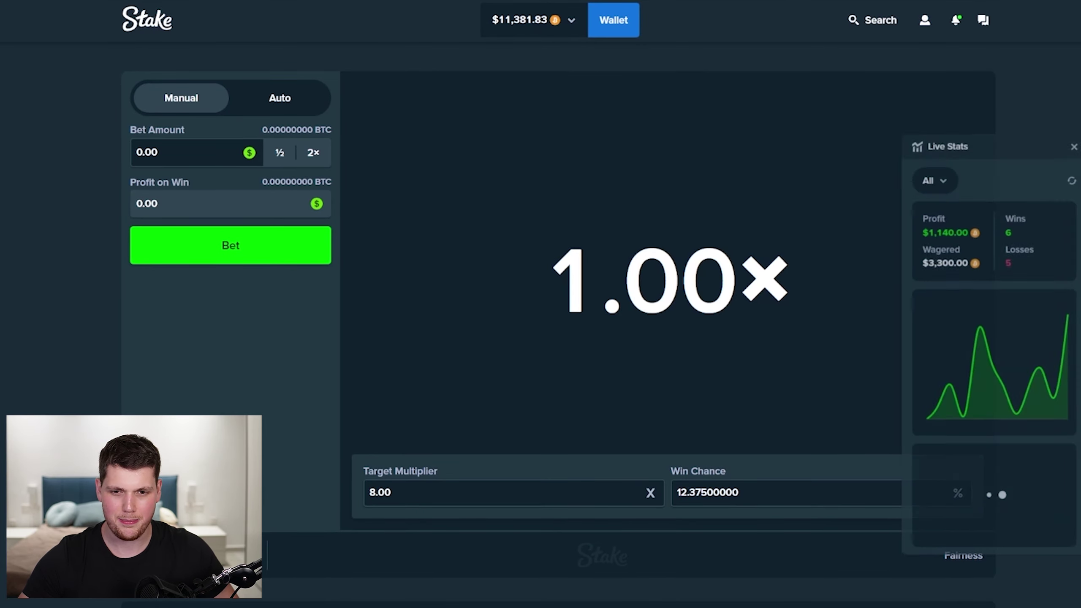
left_click_drag(1038, 137, 1072, 126)
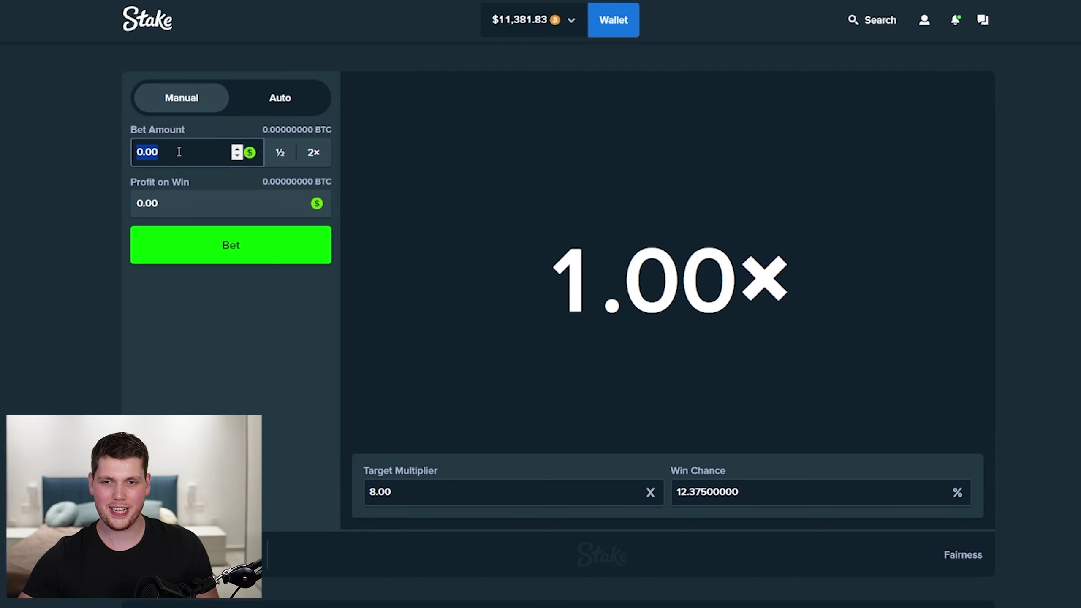
type("50")
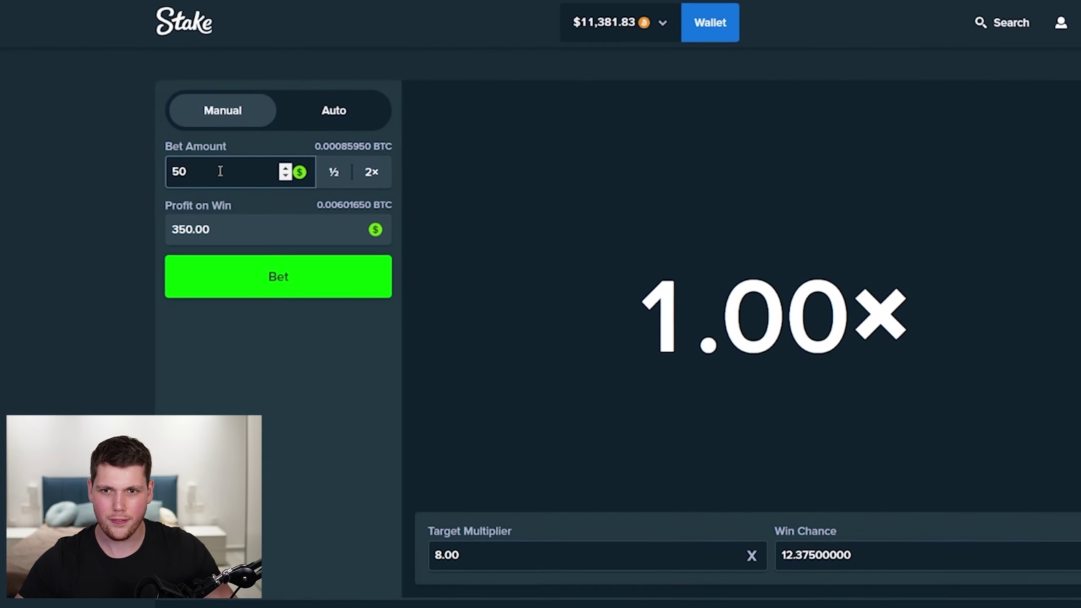
Step: Play fourteen $50 rounds at the 8.00× target multiplier
left_click(278, 283)
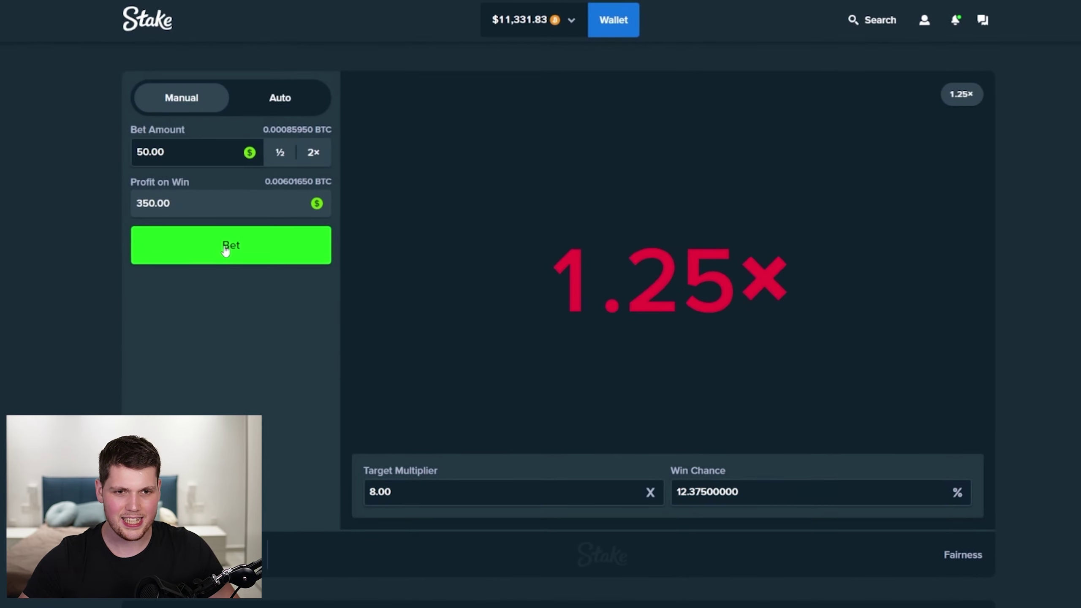
left_click(226, 250)
left_click(226, 250)
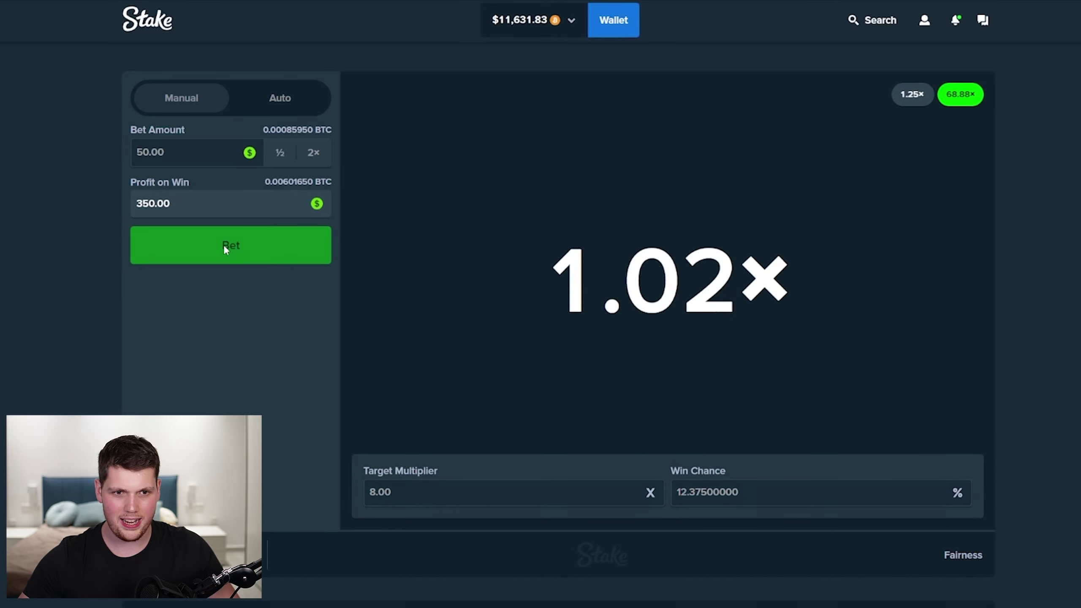
left_click(226, 251)
left_click(225, 247)
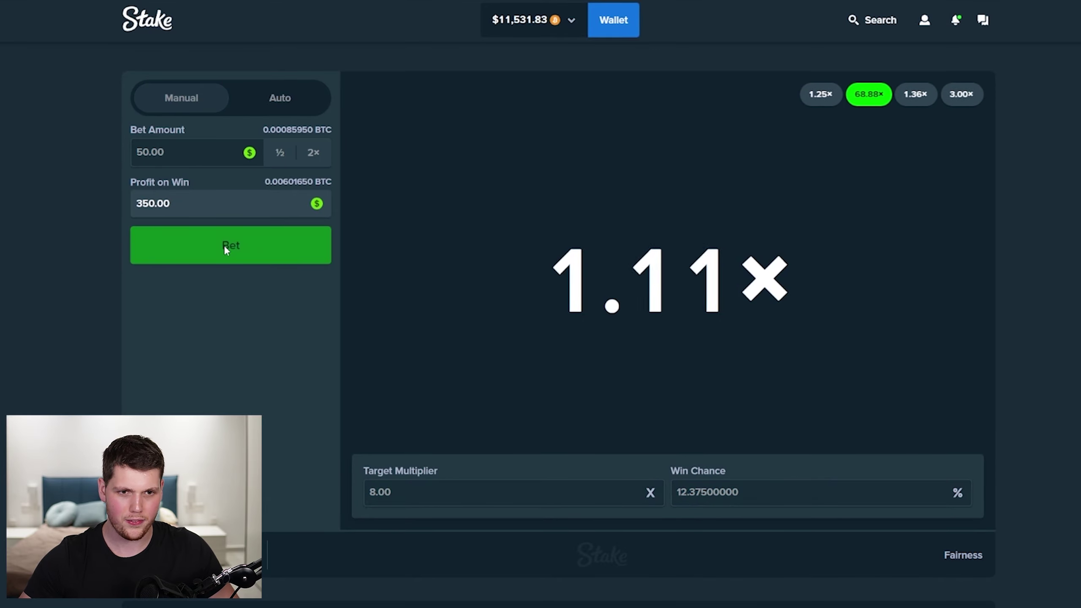
left_click(227, 247)
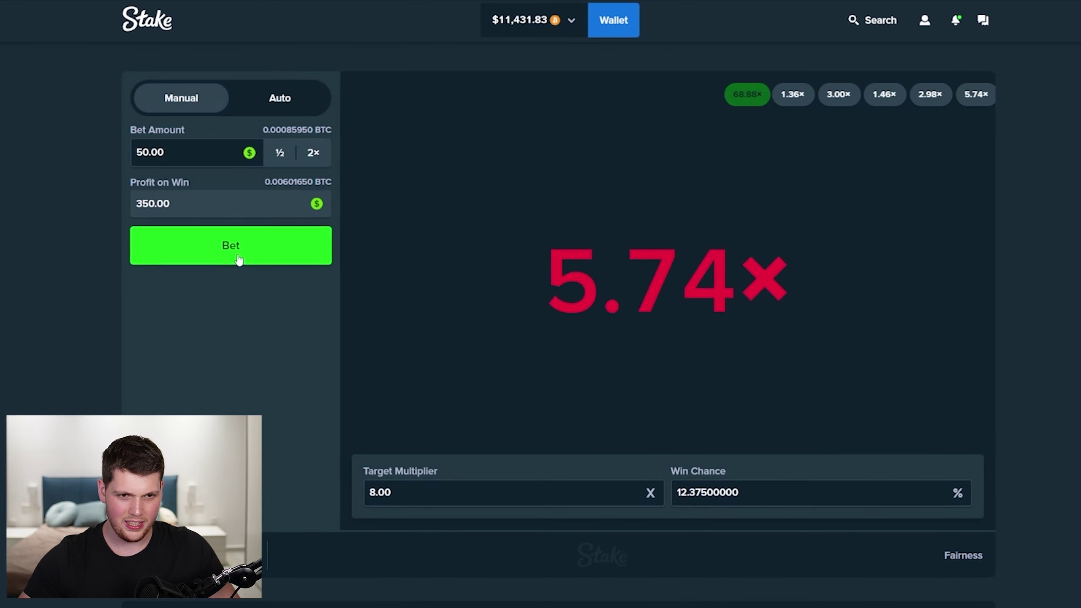
left_click(235, 251)
left_click(238, 253)
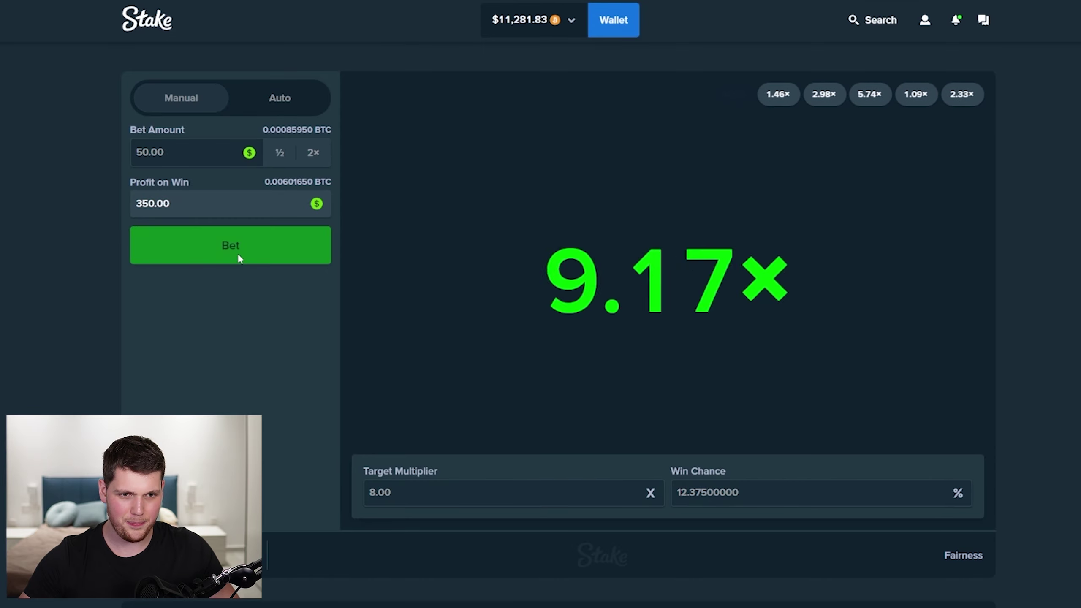
left_click(238, 253)
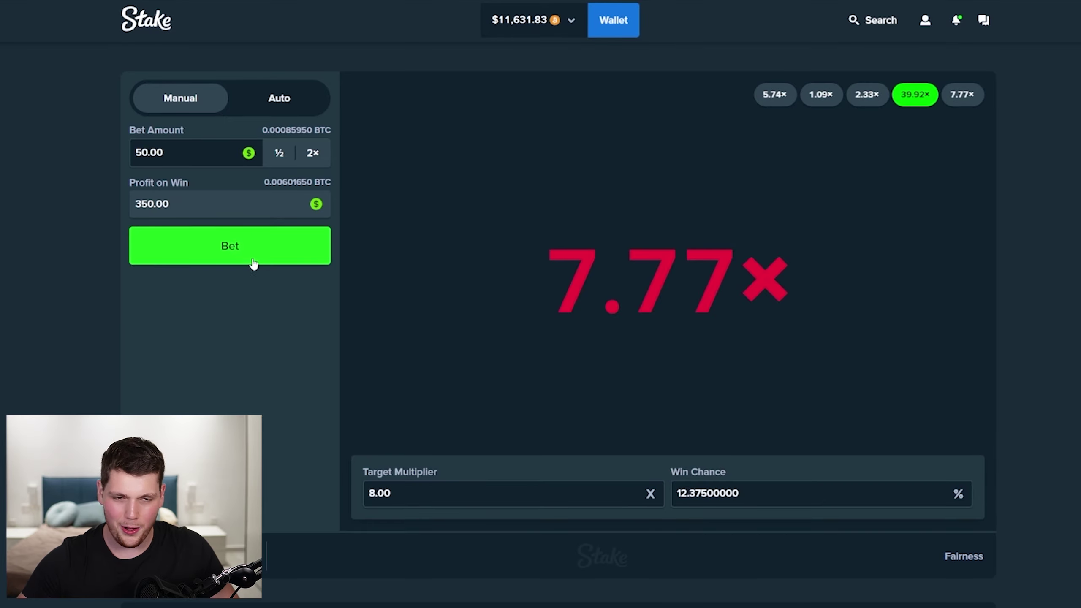
left_click(247, 263)
left_click(236, 258)
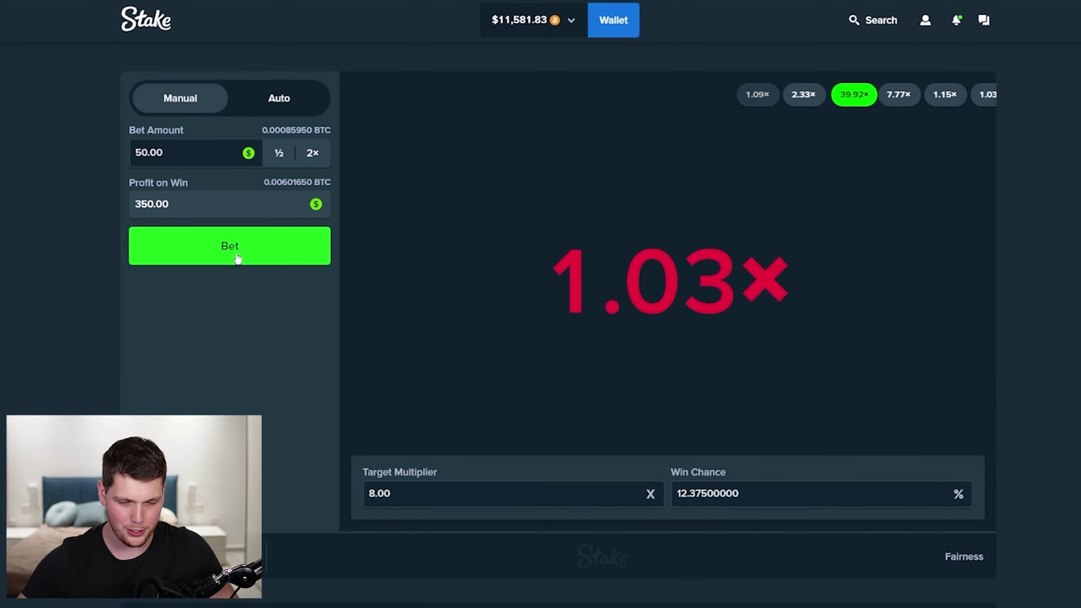
left_click(237, 254)
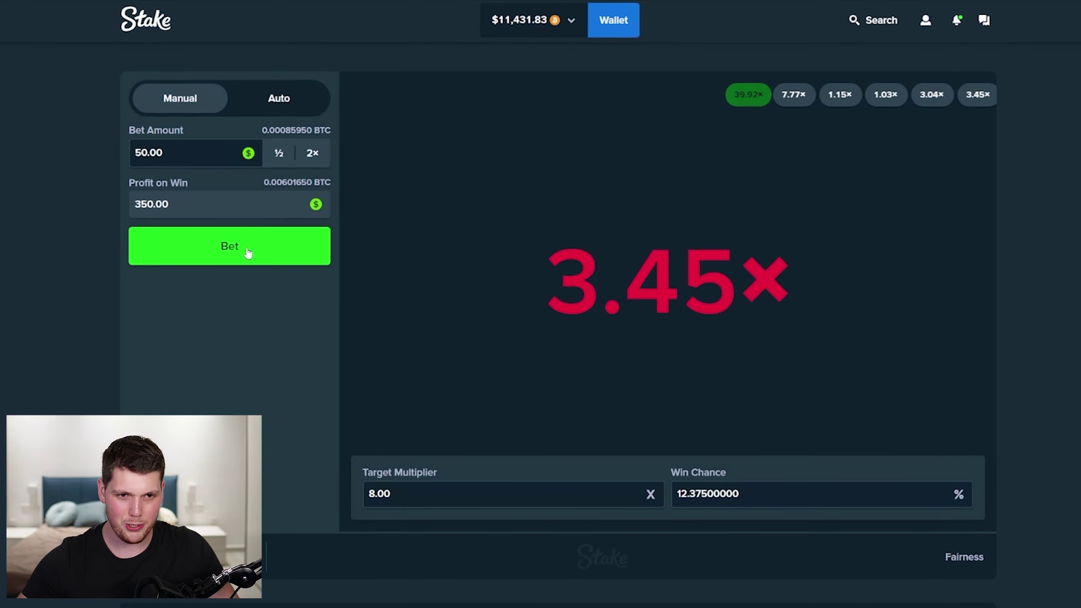
left_click(250, 249)
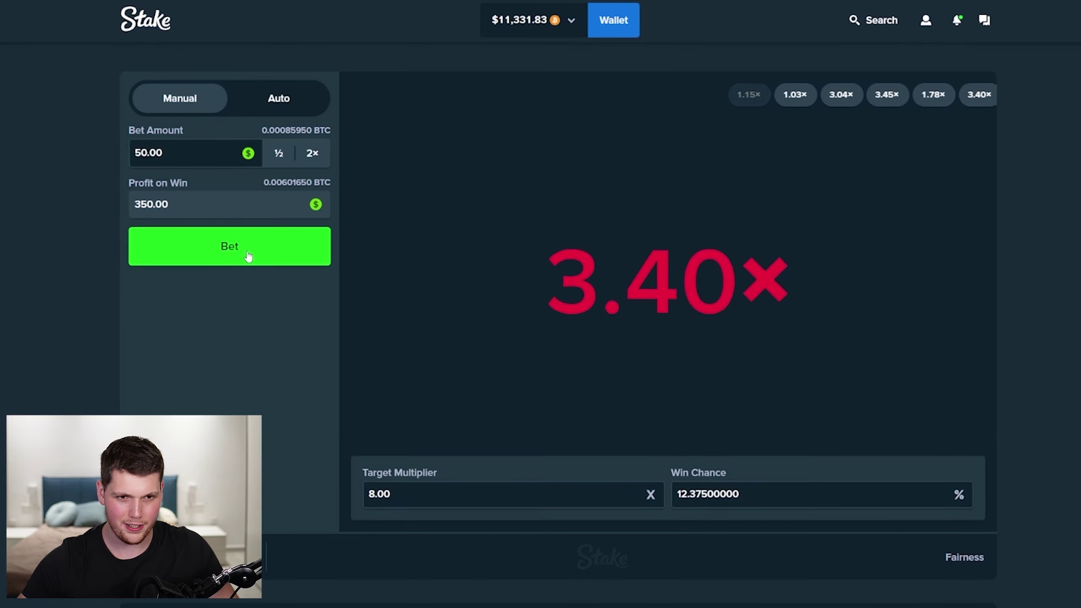
left_click(250, 249)
Step: Double the bet to $100 and play two more rounds, landing an 8.86× win
left_click(311, 155)
left_click(256, 254)
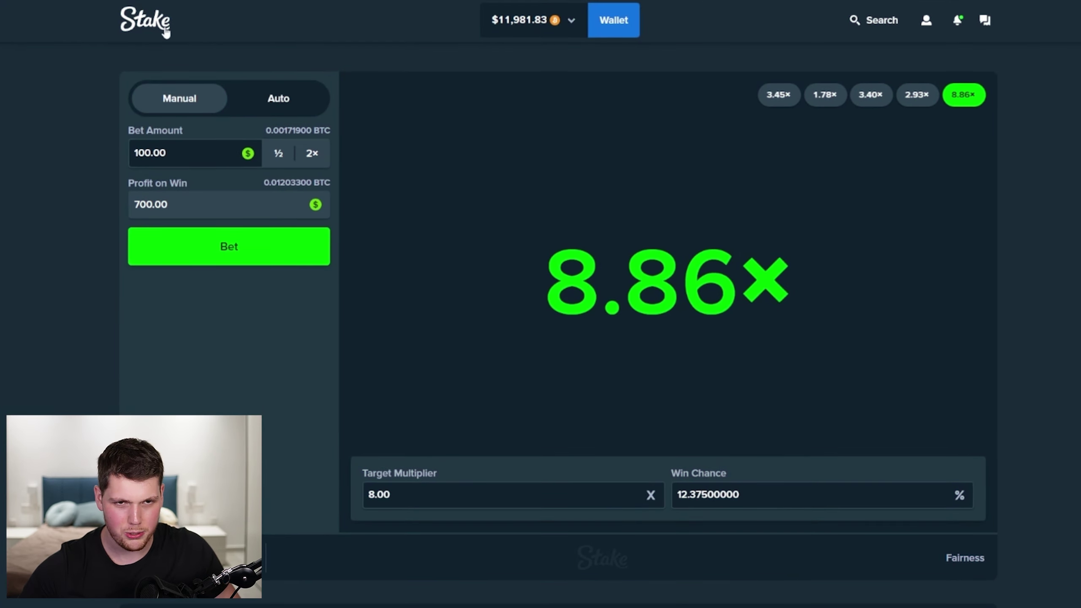
left_click_drag(985, 119, 1065, 121)
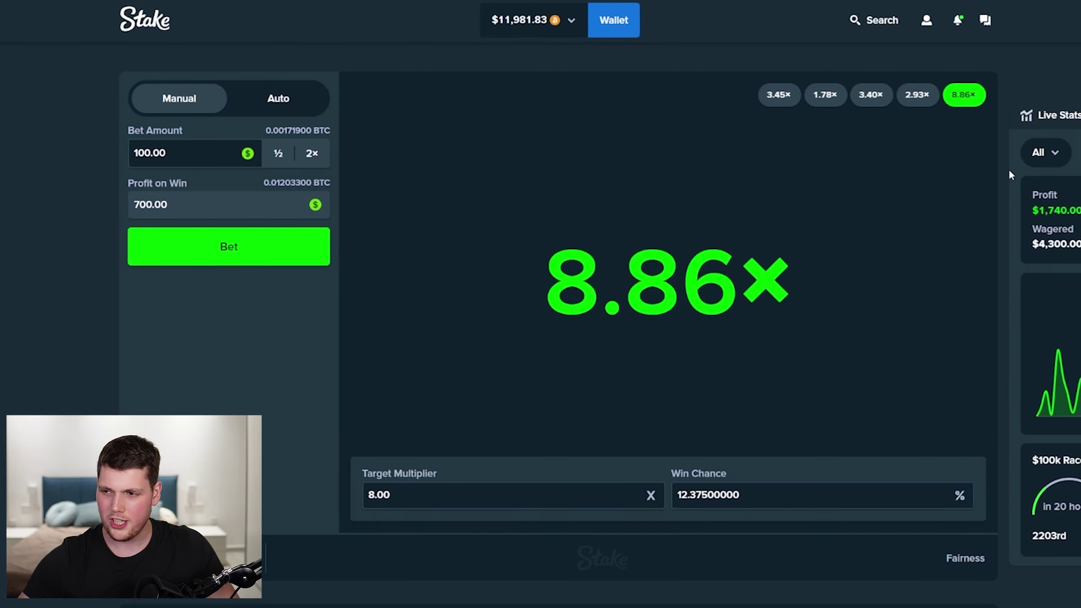
left_click(224, 249)
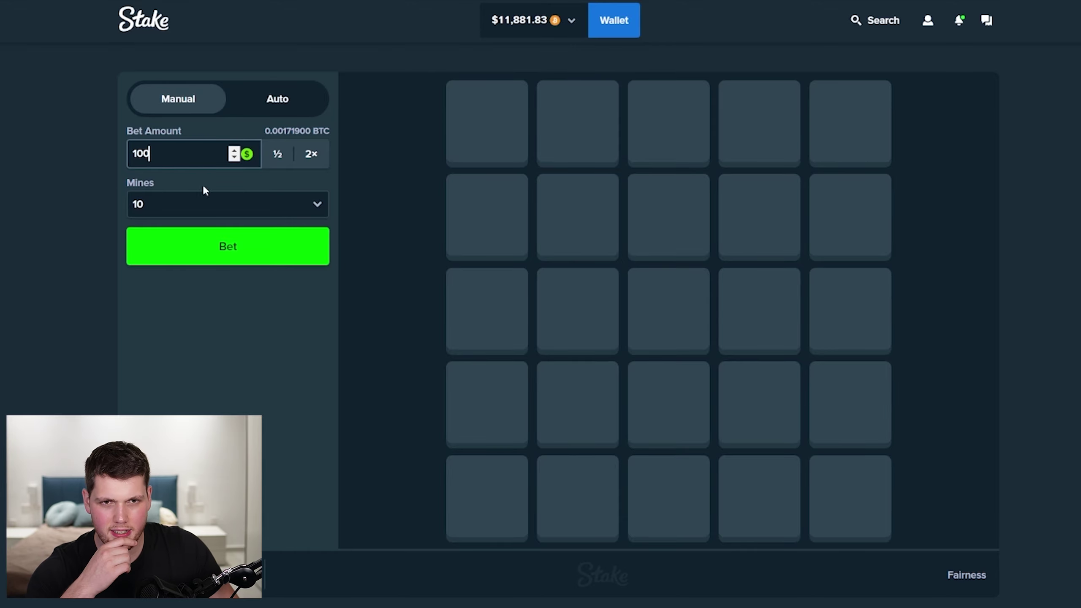
Step: Play a $100 Mines round, reveal two gems and cash out at 5.00×
left_click(235, 246)
left_click(578, 218)
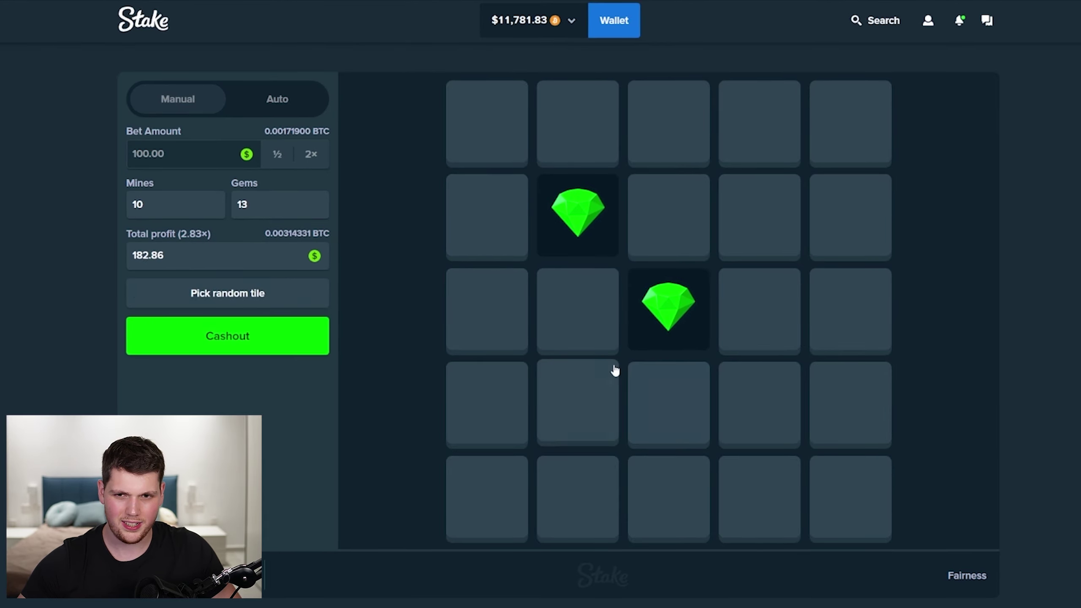
left_click(749, 402)
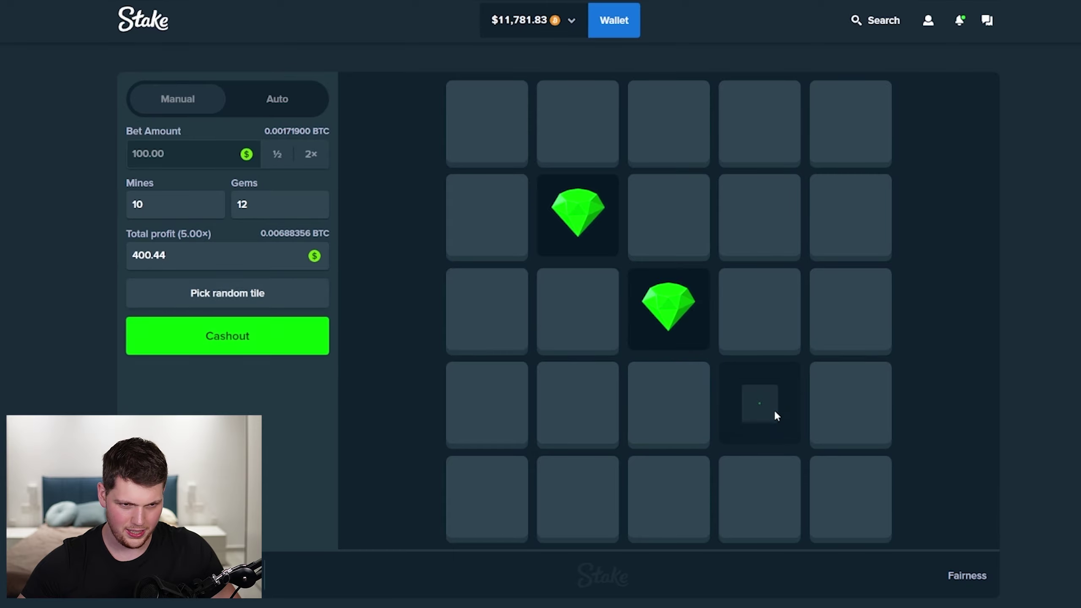
left_click(300, 348)
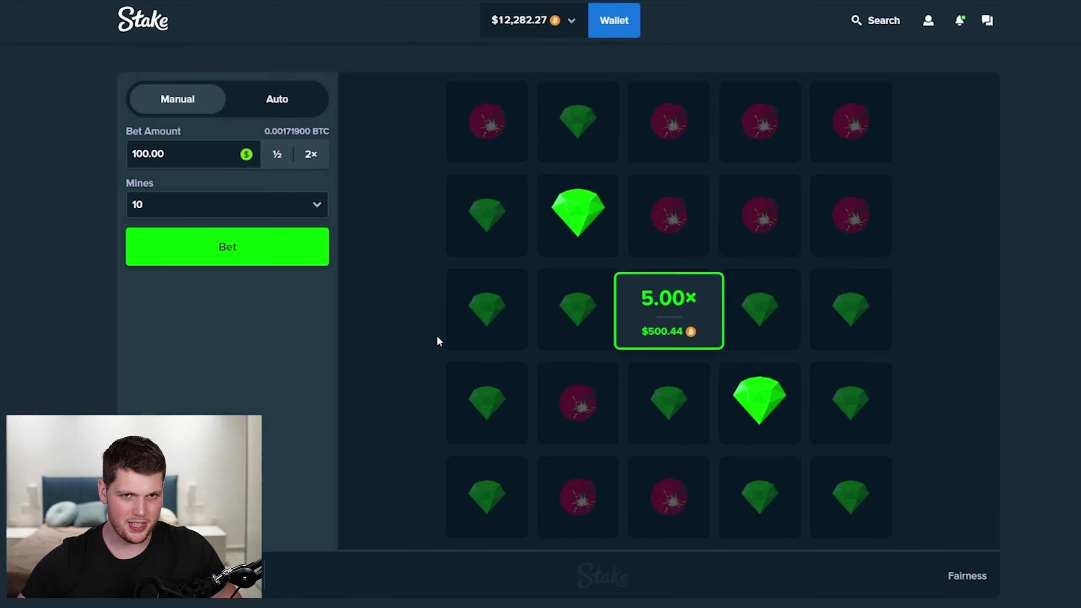
Step: Play three more $100 Mines rounds, revealing one to three tiles each
left_click(226, 264)
left_click(578, 403)
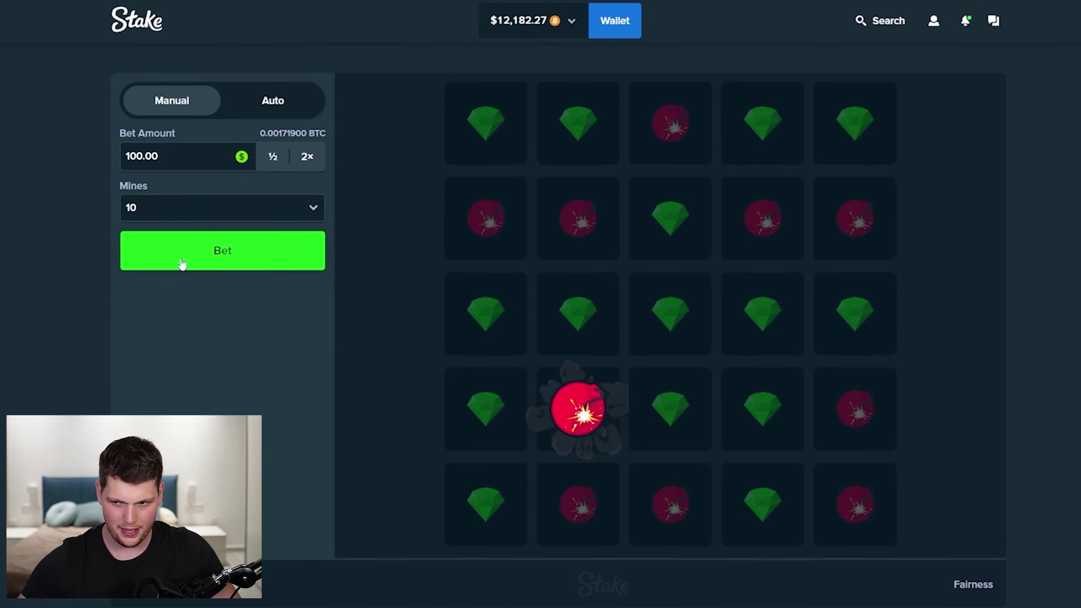
left_click(184, 263)
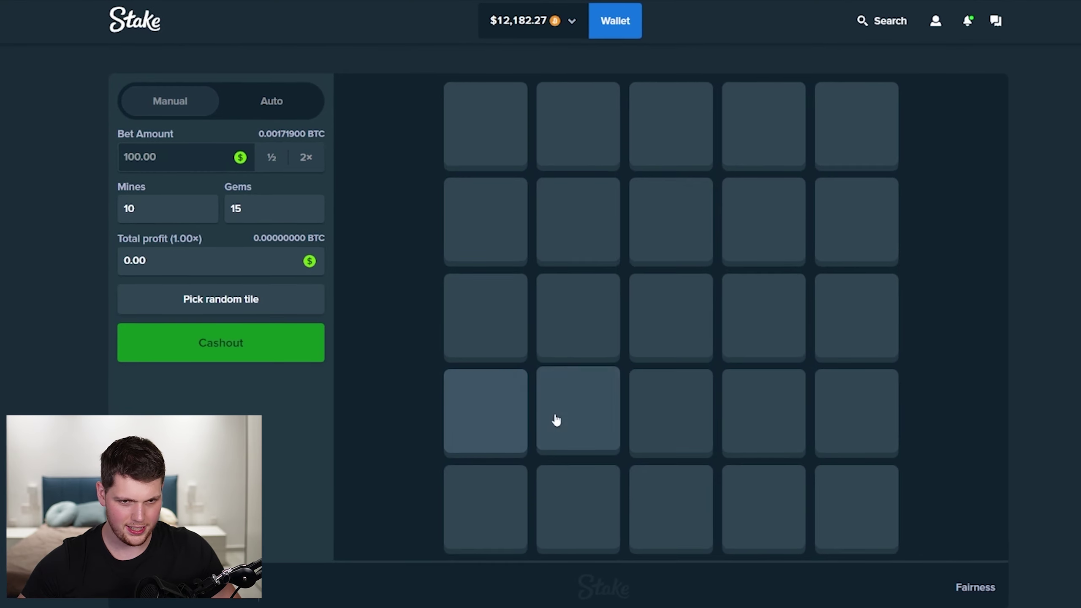
left_click(667, 339)
left_click(736, 331)
left_click(539, 338)
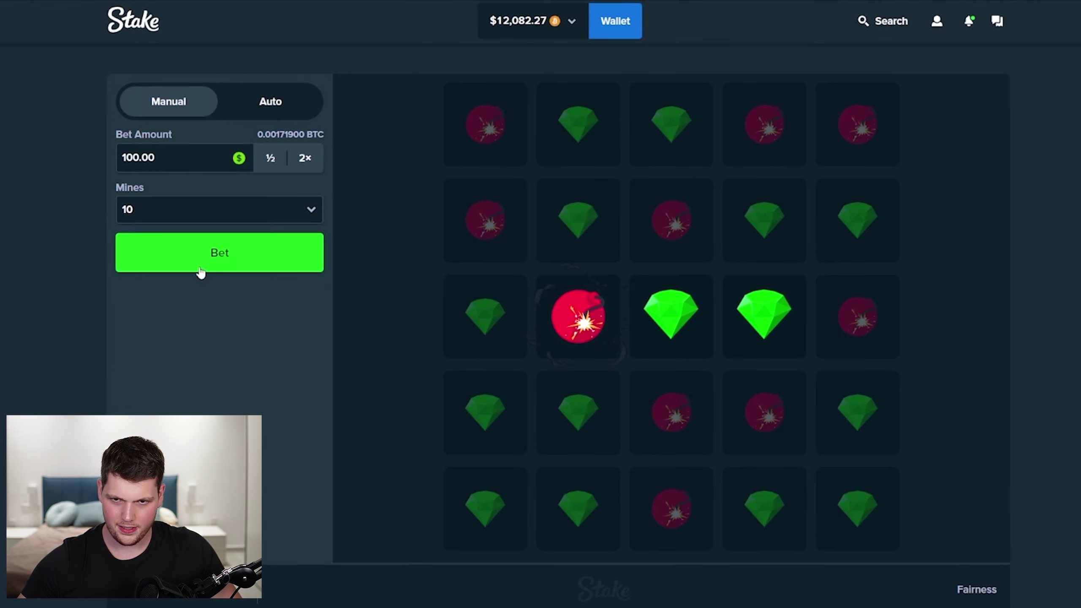
left_click(200, 254)
left_click(672, 317)
left_click(764, 317)
left_click(577, 221)
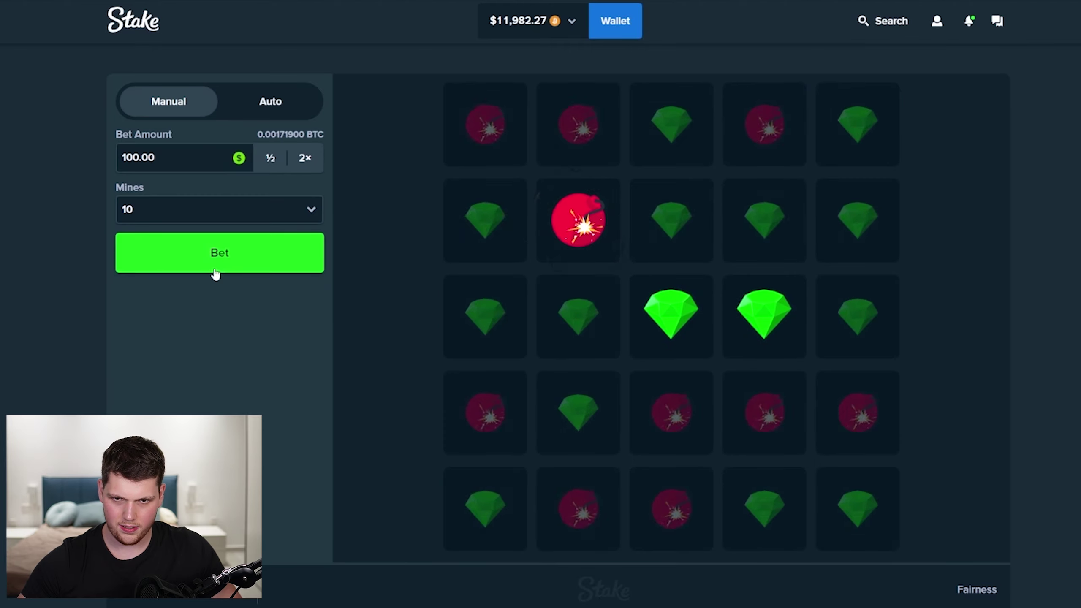
Step: Play four further $100 Mines rounds, revealing tiles in rows 3 and 4
left_click(215, 257)
left_click(578, 410)
left_click(485, 317)
left_click(484, 410)
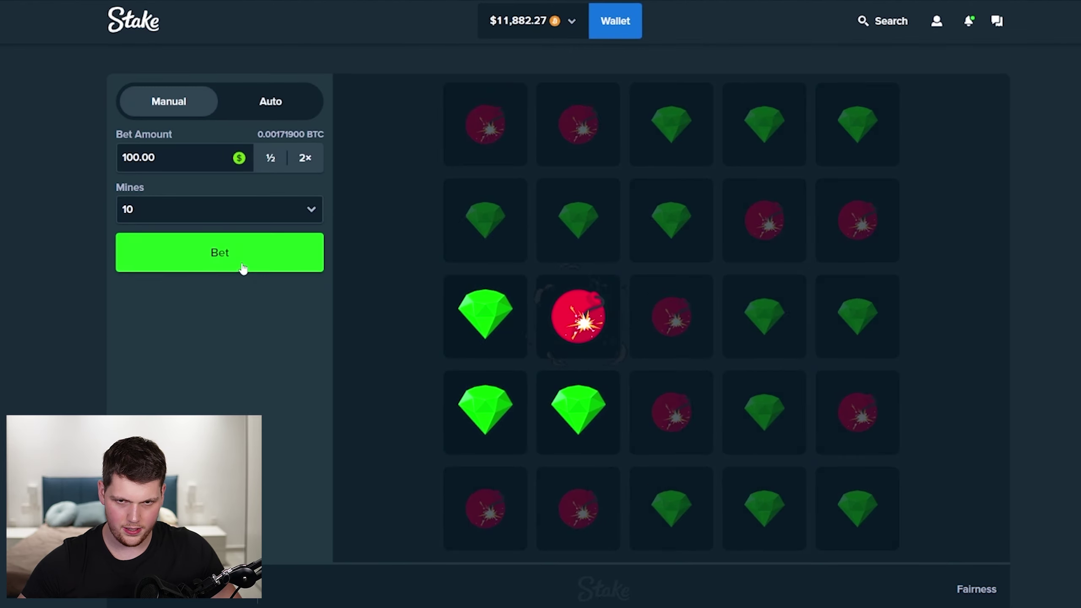
key("space")
left_click(485, 507)
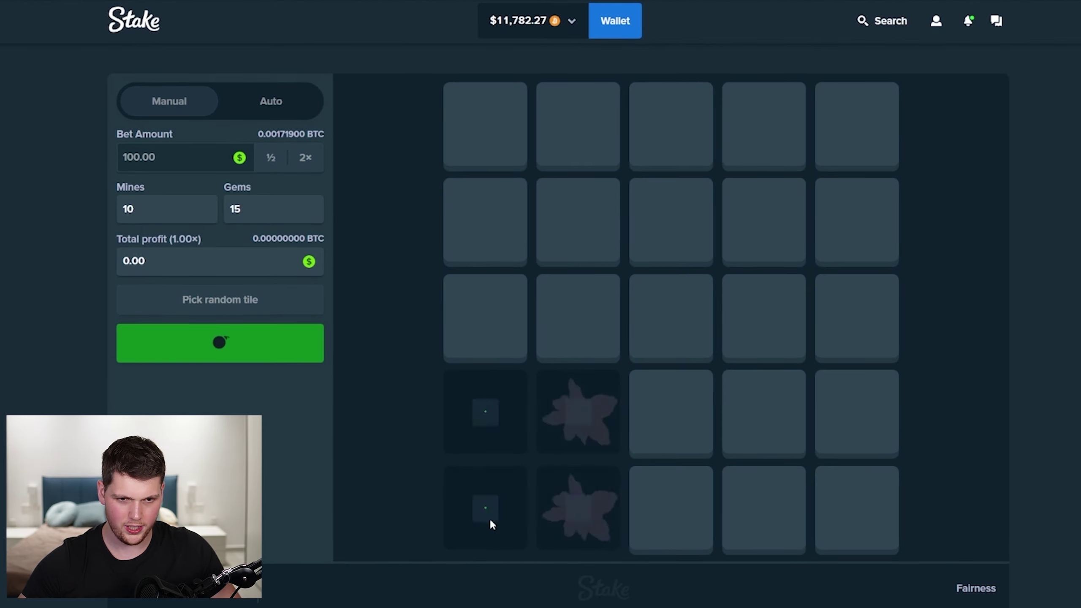
left_click(245, 269)
left_click(854, 188)
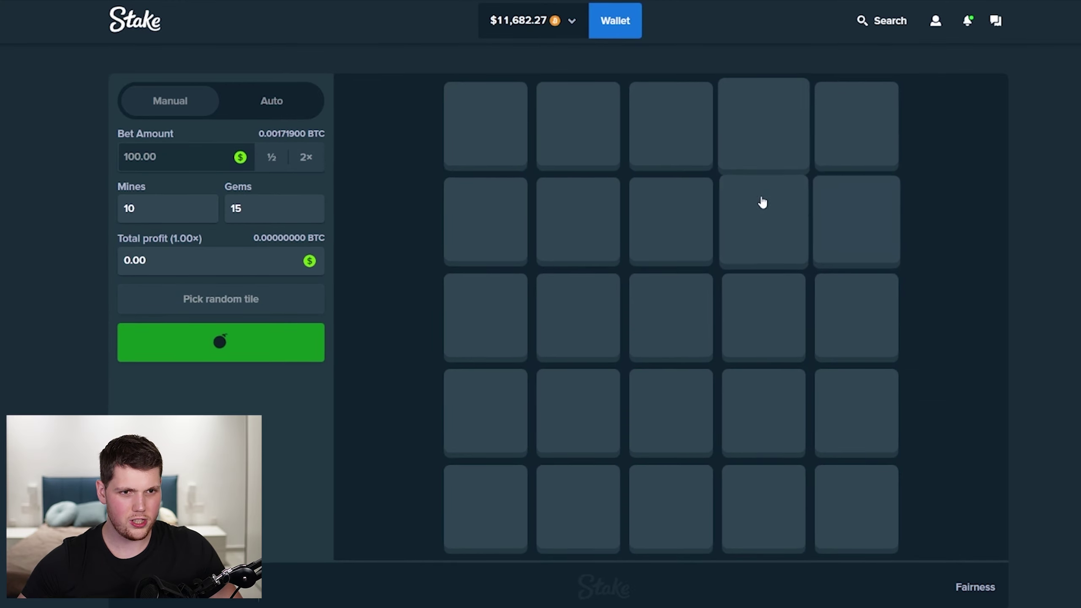
left_click(251, 249)
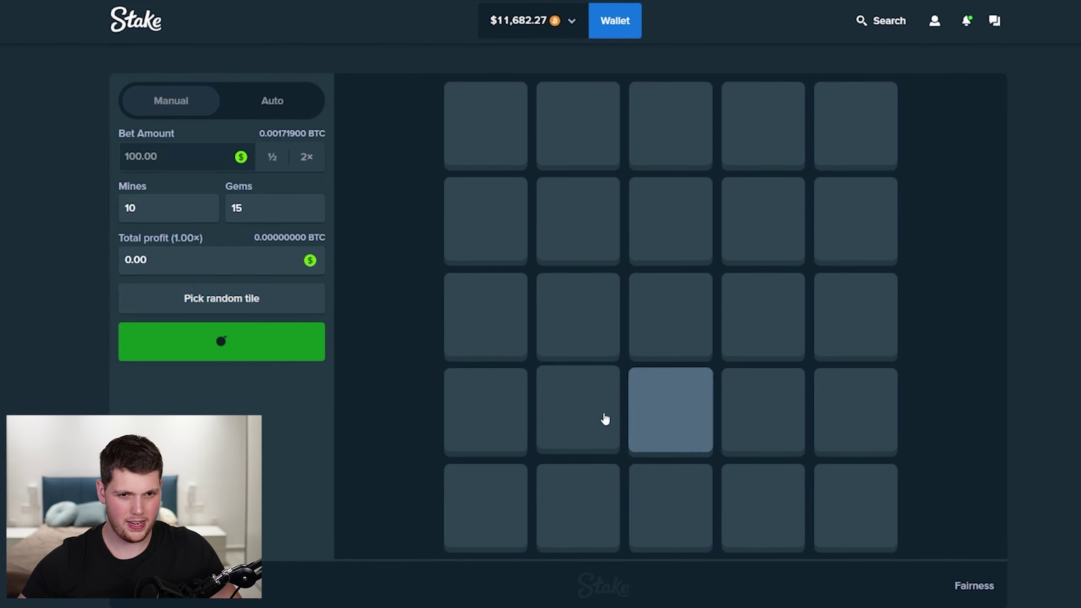
left_click(513, 422)
left_click(670, 412)
left_click(578, 413)
Step: Play three more $100 Mines rounds, picking bottom-row and middle tiles
left_click(250, 255)
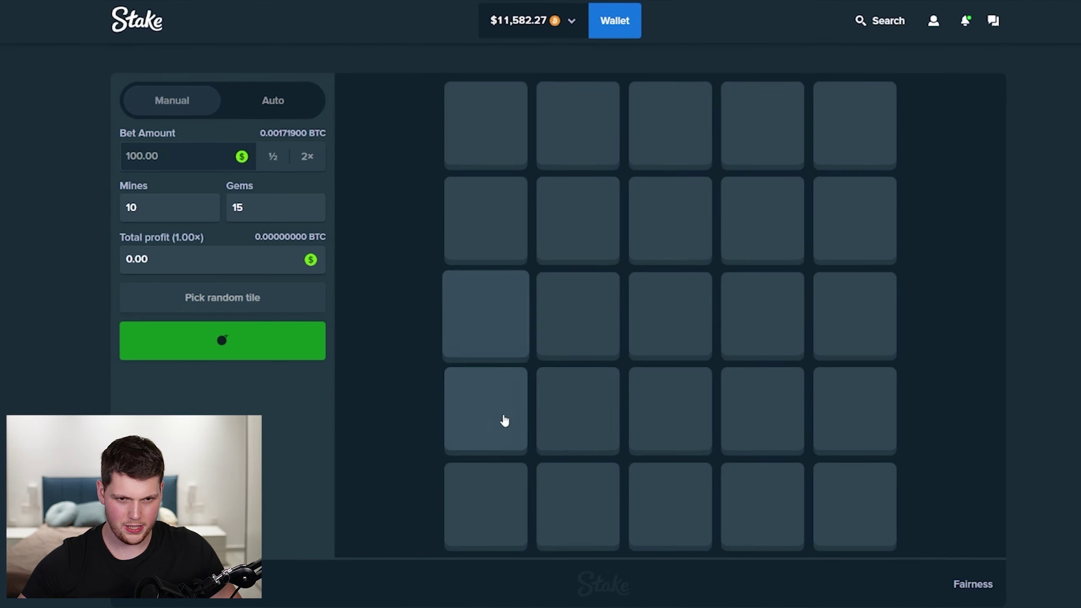
left_click(485, 409)
left_click(221, 254)
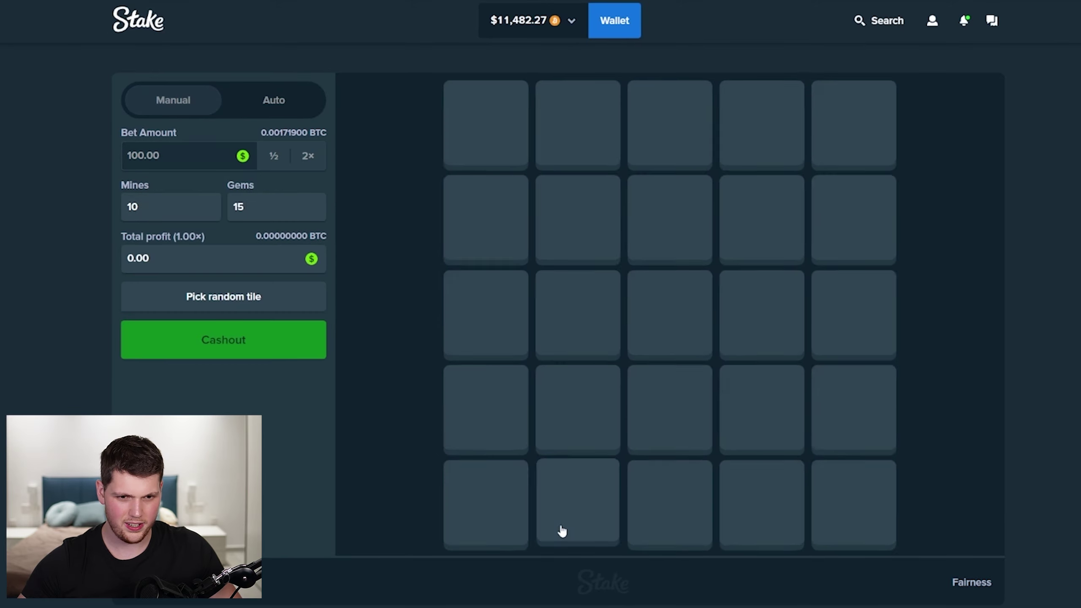
left_click(560, 516)
left_click(484, 413)
left_click(254, 250)
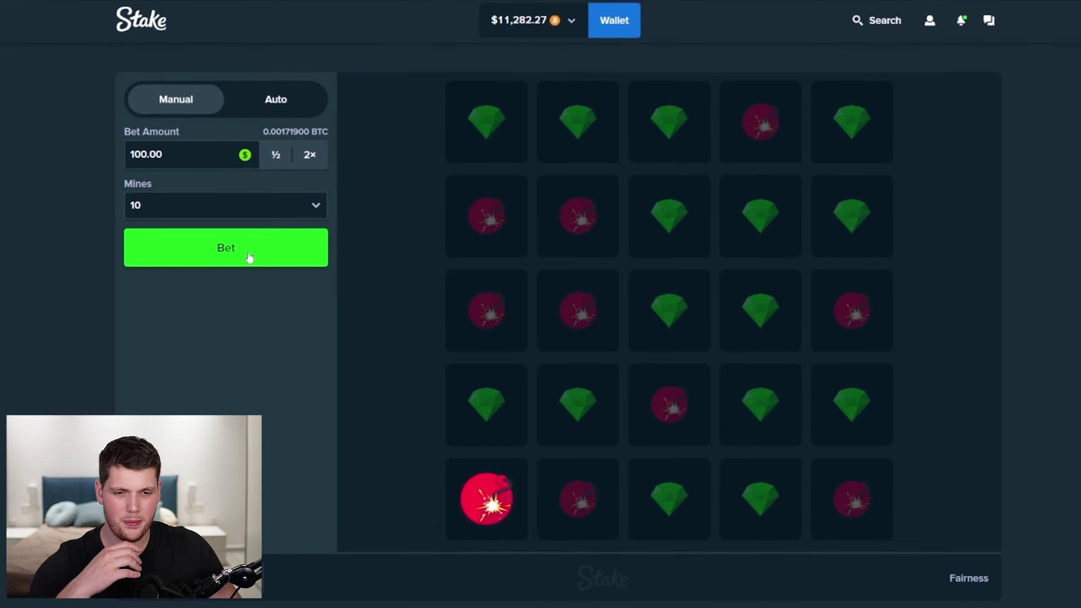
left_click(251, 257)
left_click(577, 507)
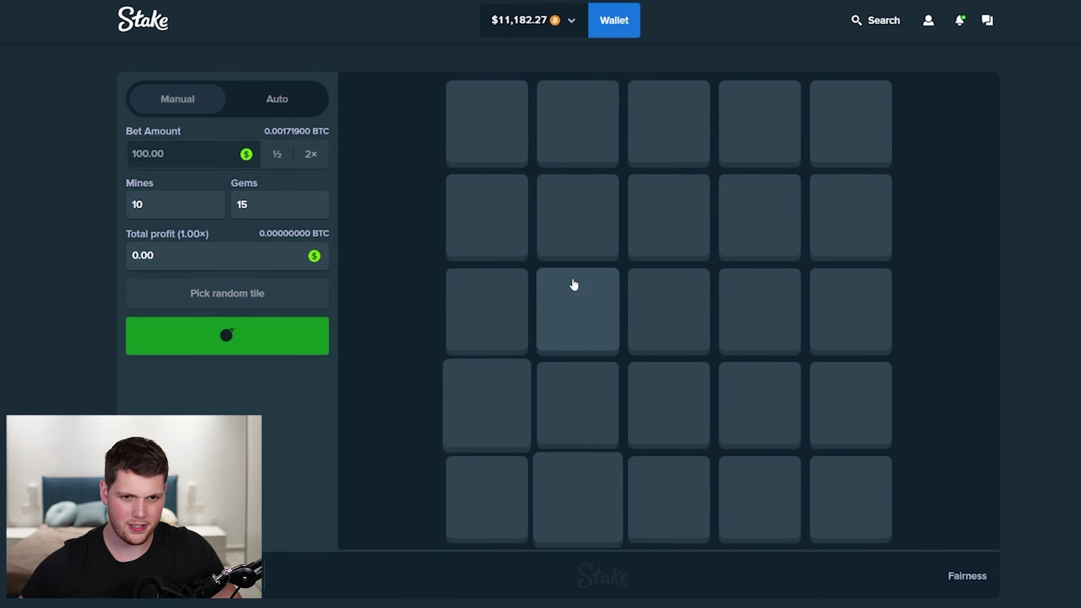
left_click(573, 285)
left_click(486, 404)
Step: Play three final Mines rounds, the last hitting a mine after three gems ($10,682.27)
left_click(255, 248)
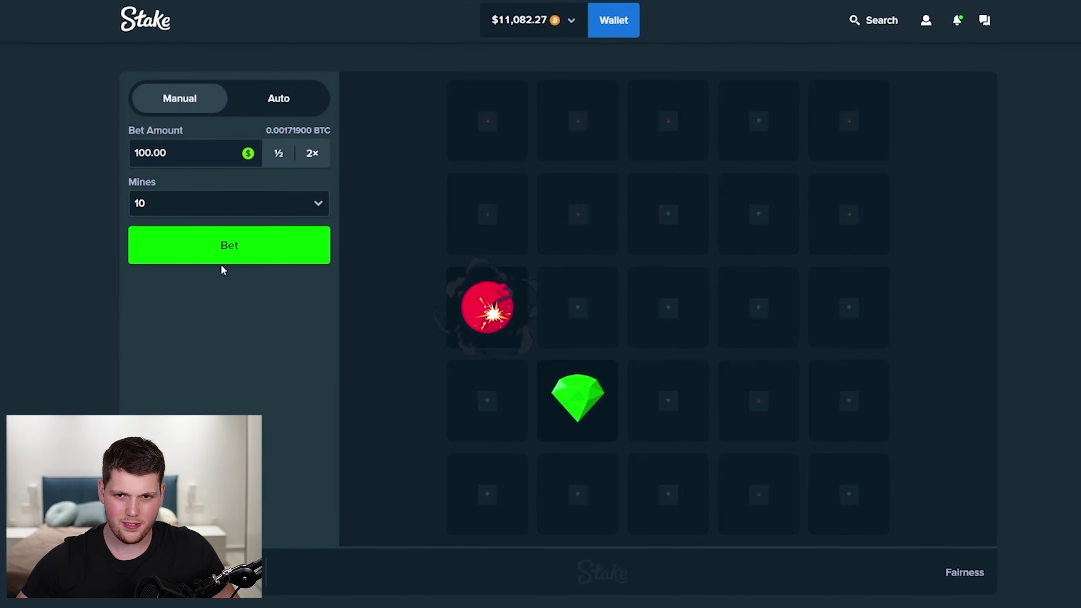
left_click(222, 245)
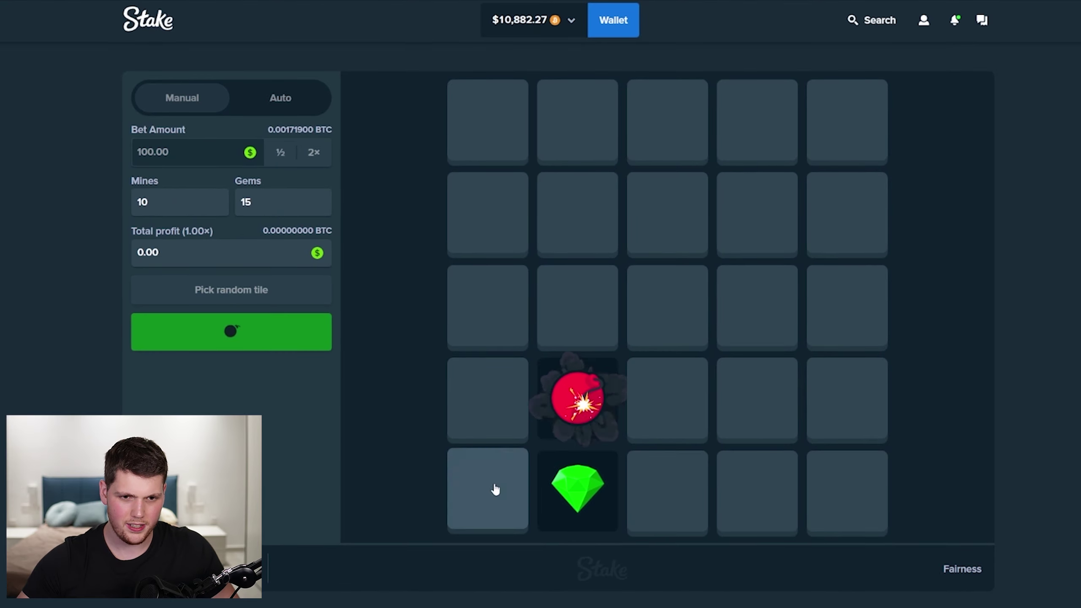
left_click(223, 245)
left_click(502, 509)
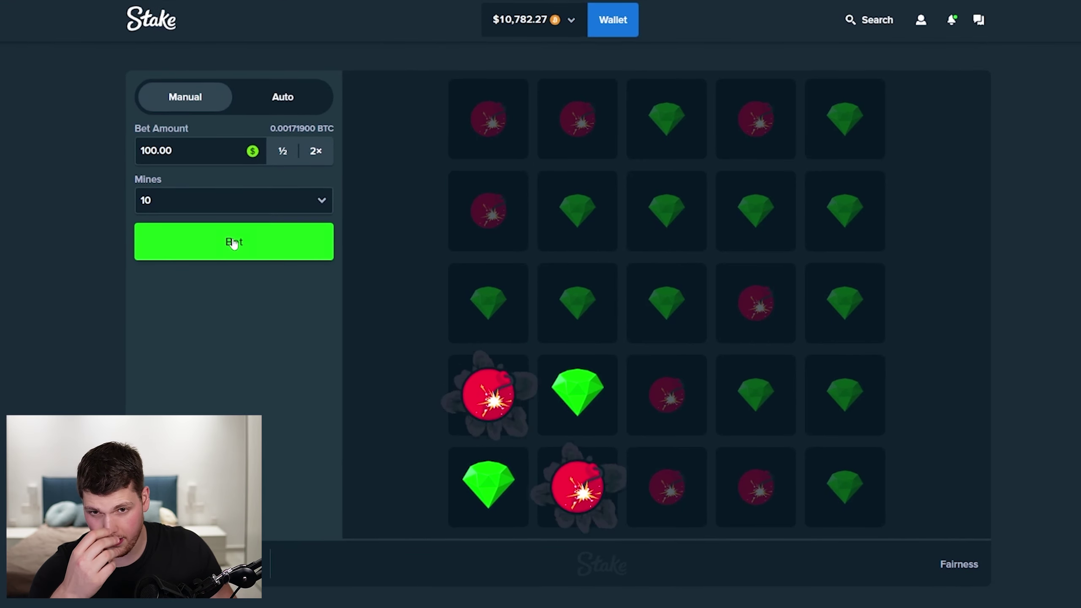
left_click(234, 243)
left_click(685, 325)
left_click(744, 317)
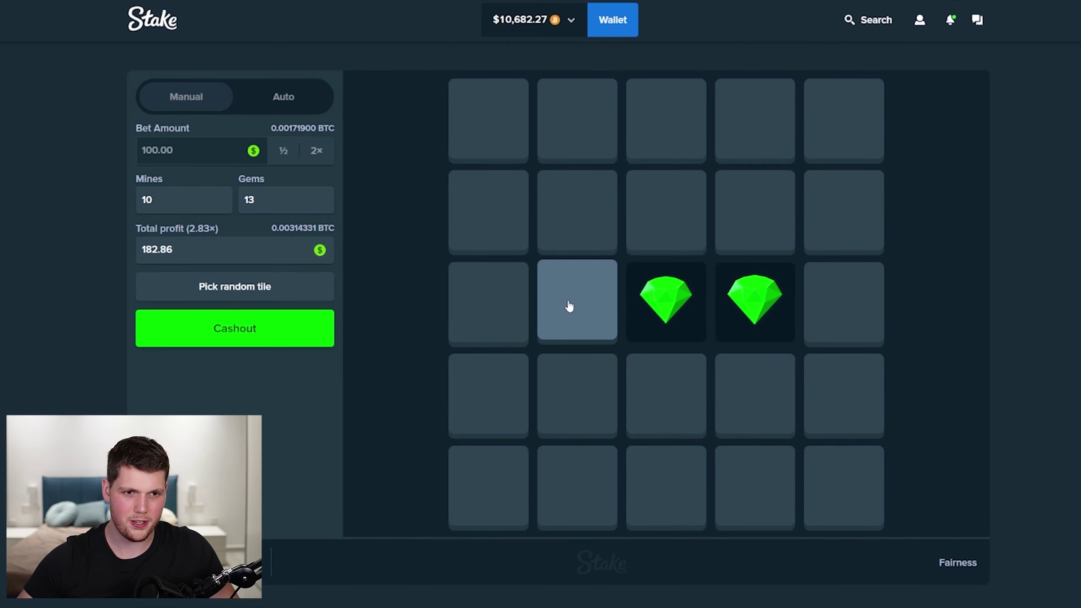
left_click(569, 306)
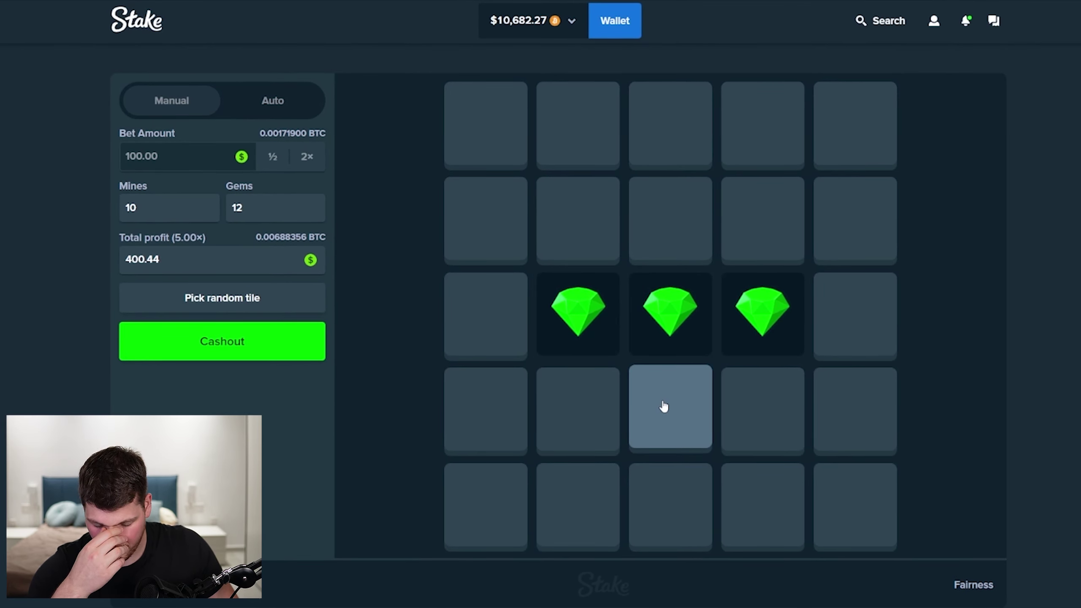
left_click(666, 407)
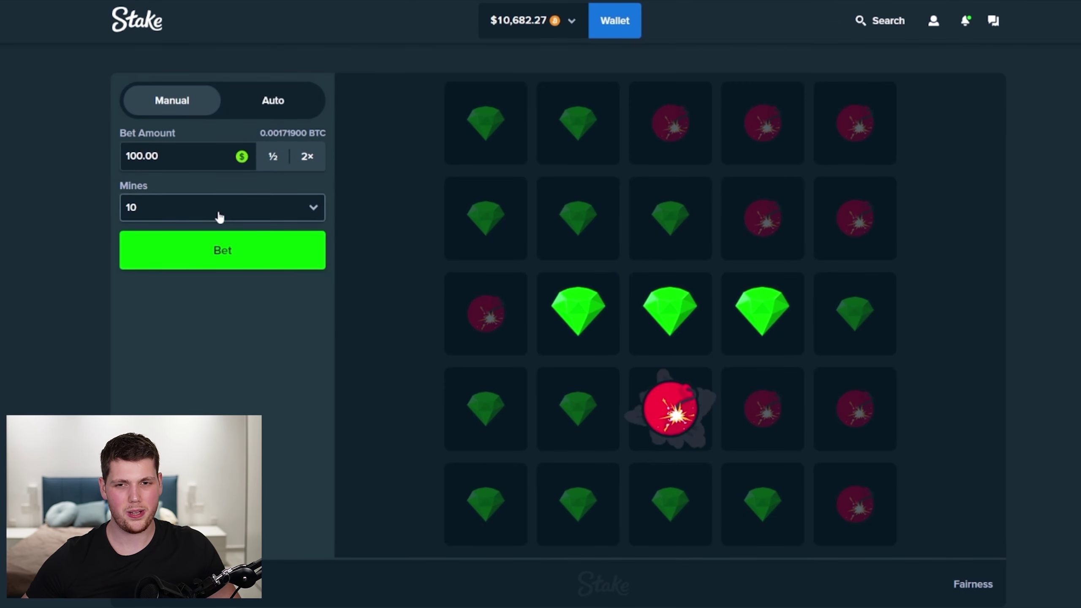
Step: Return to Keno from the casino lobby via Stake Originals and hide live stats
left_click(136, 26)
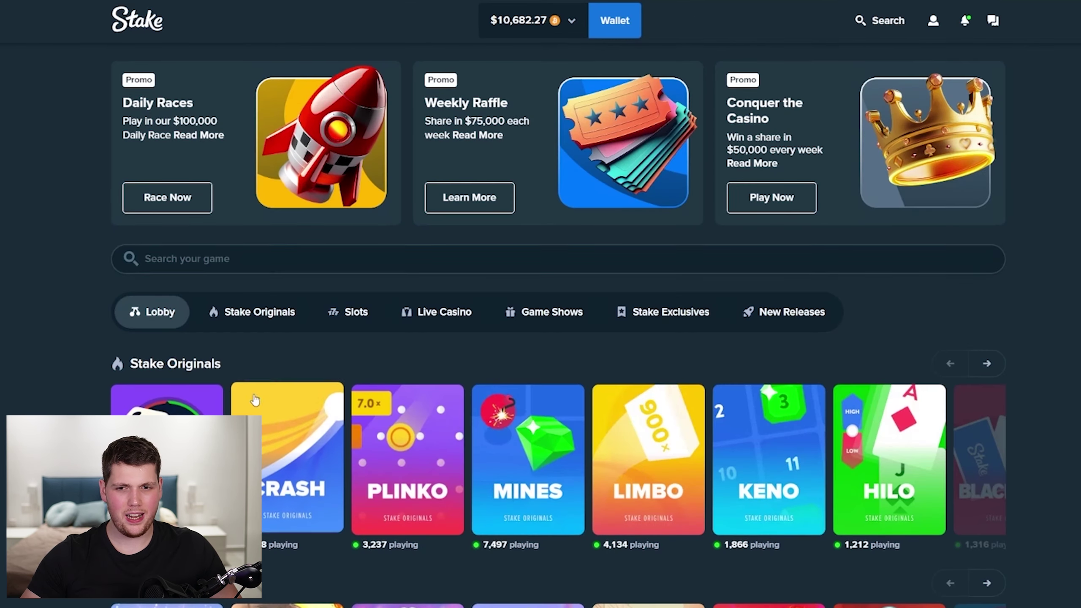
left_click(183, 365)
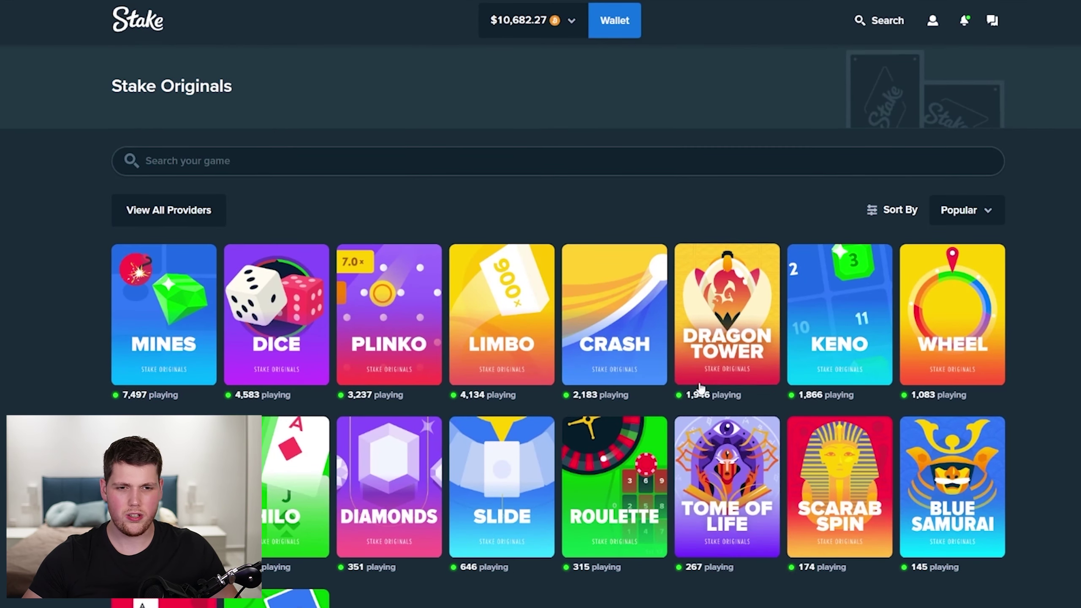
left_click(840, 322)
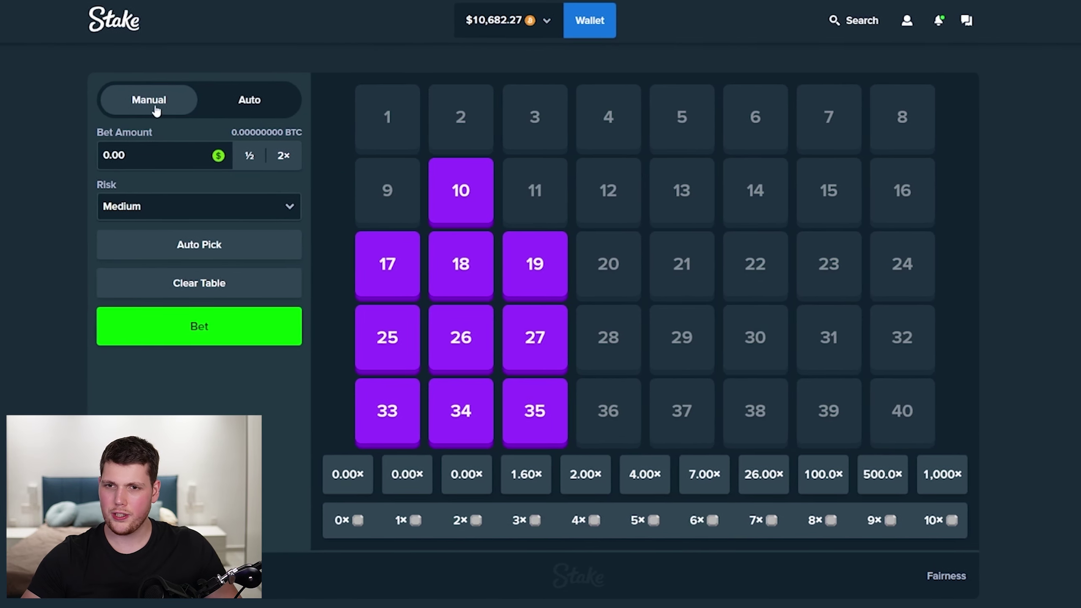
left_click(173, 155)
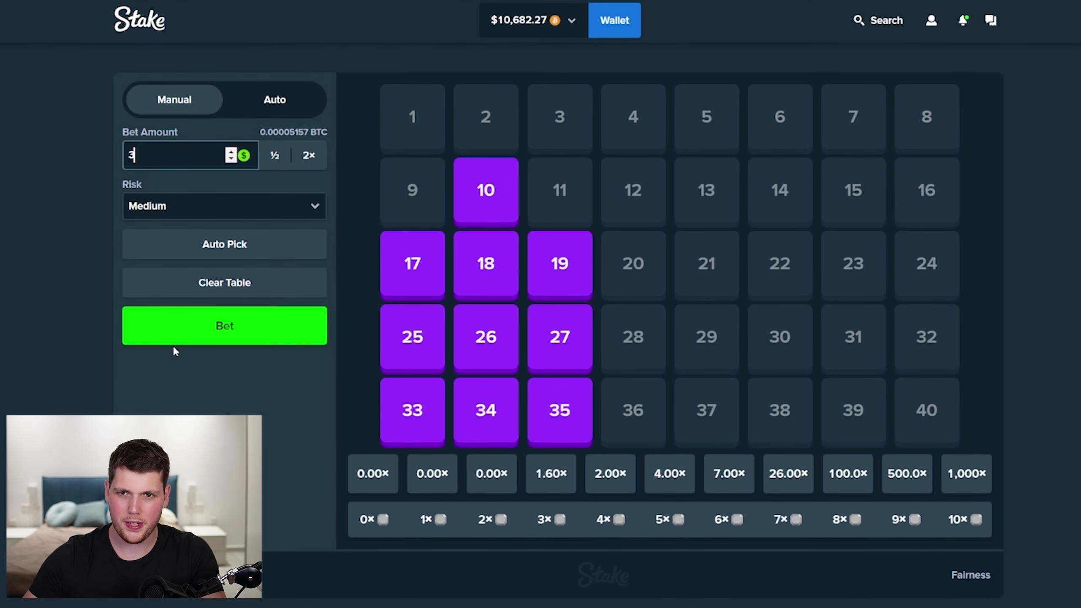
Step: Play six more $300 Keno rounds on the same ten numbers
left_click(180, 330)
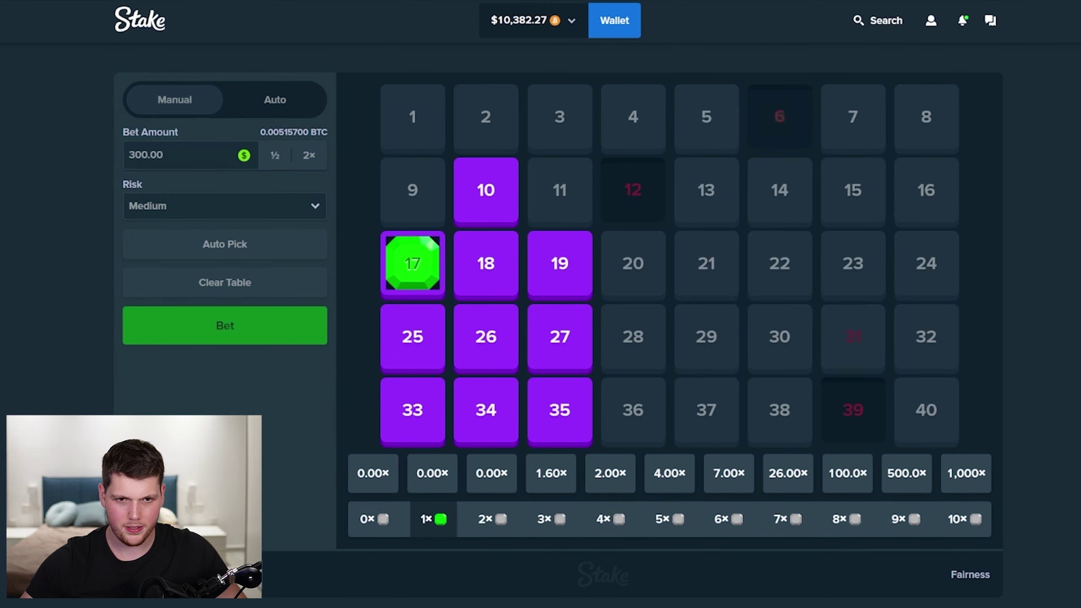
left_click(276, 335)
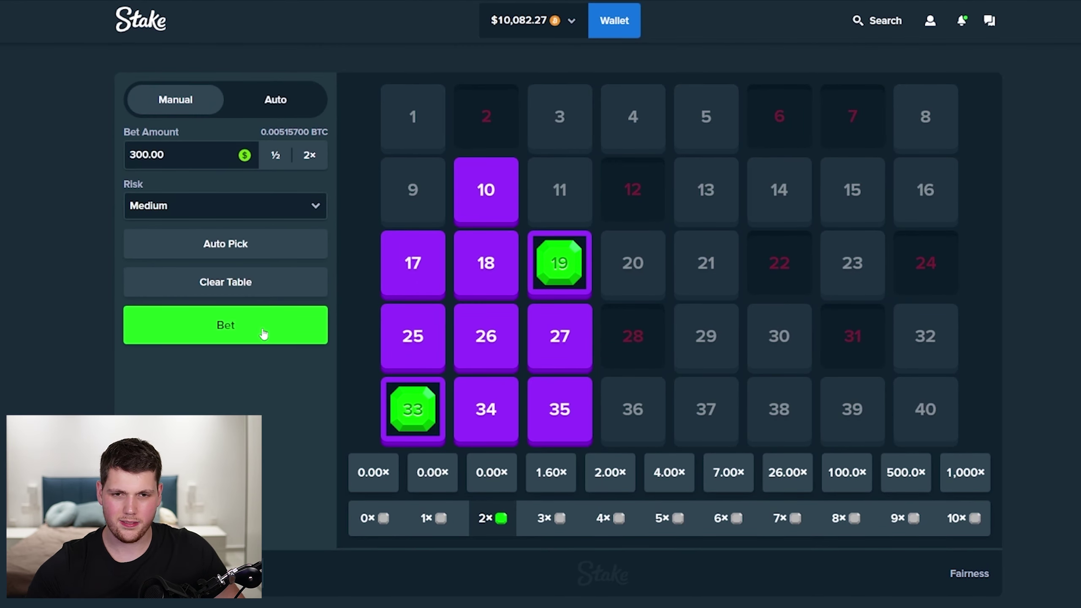
left_click(262, 332)
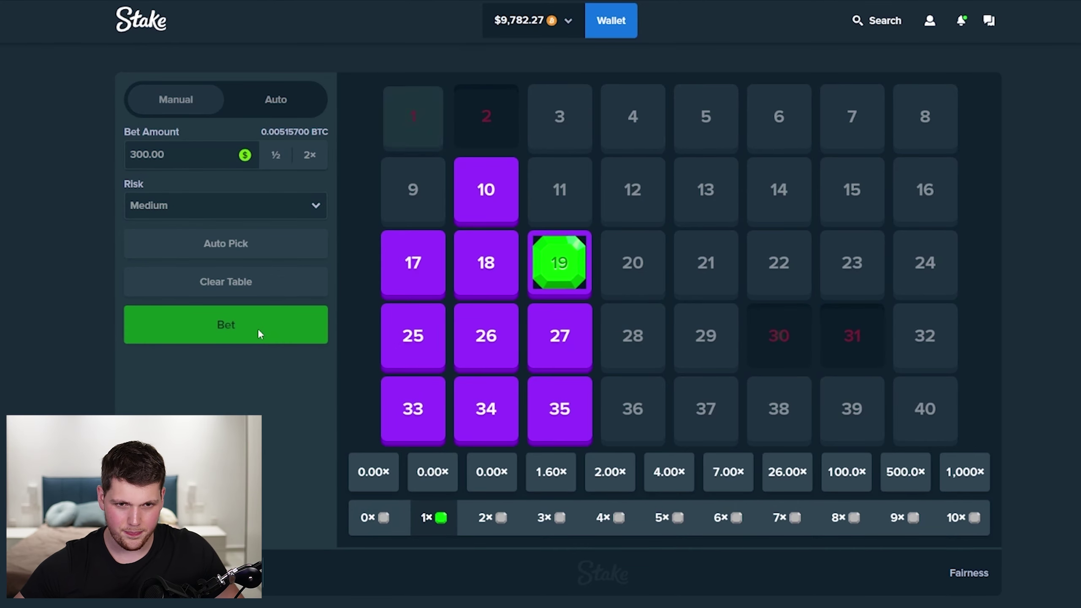
left_click(258, 334)
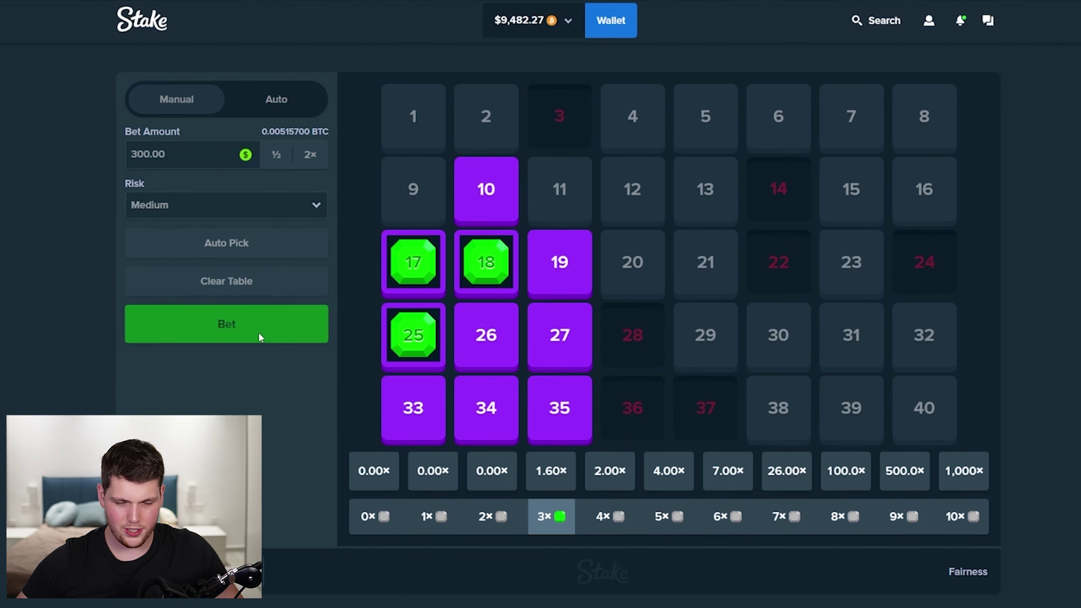
left_click(258, 331)
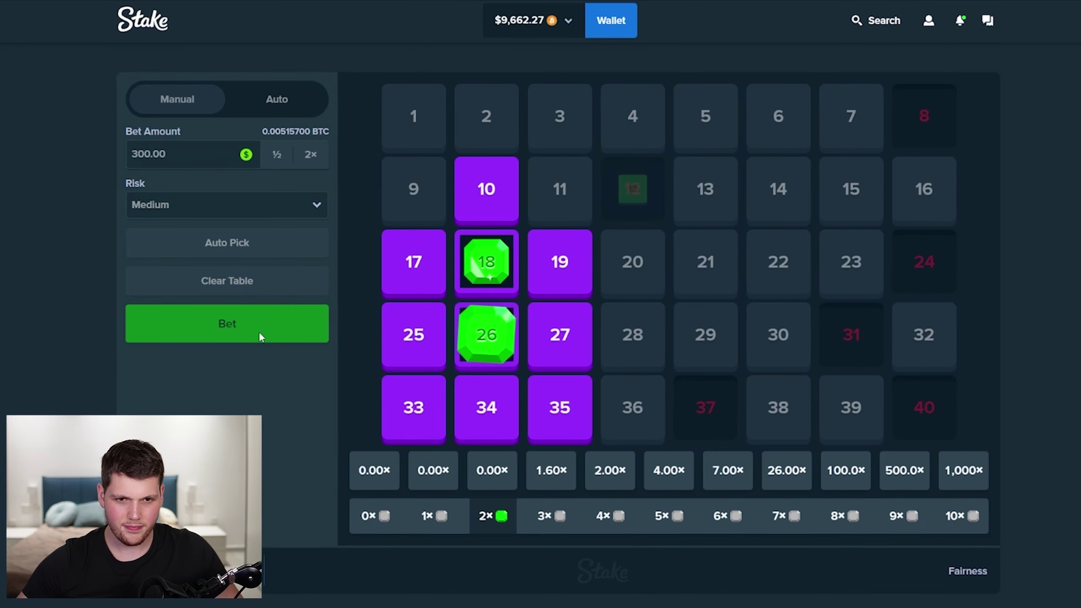
left_click(260, 335)
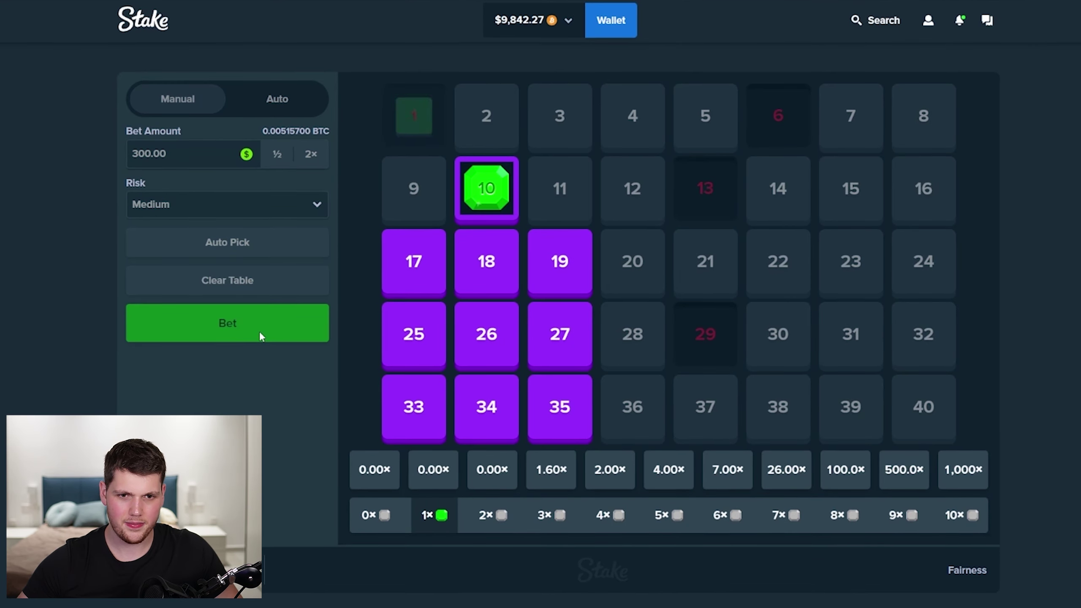
Step: Play two rounds at $600, then an $800 round paying 2.00× ($12,442.27)
left_click(311, 153)
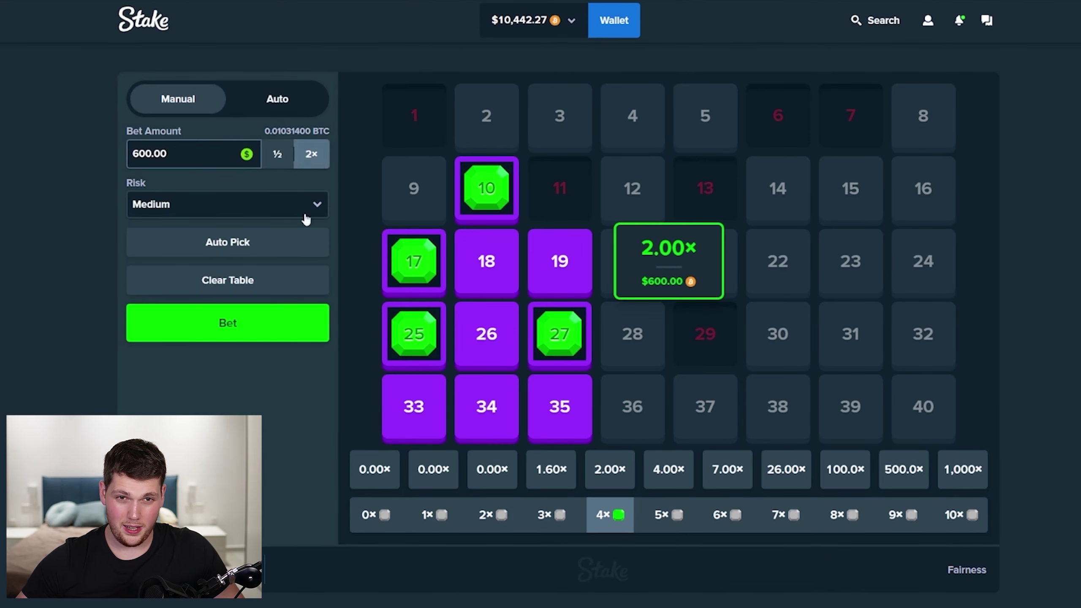
left_click(249, 332)
left_click(247, 335)
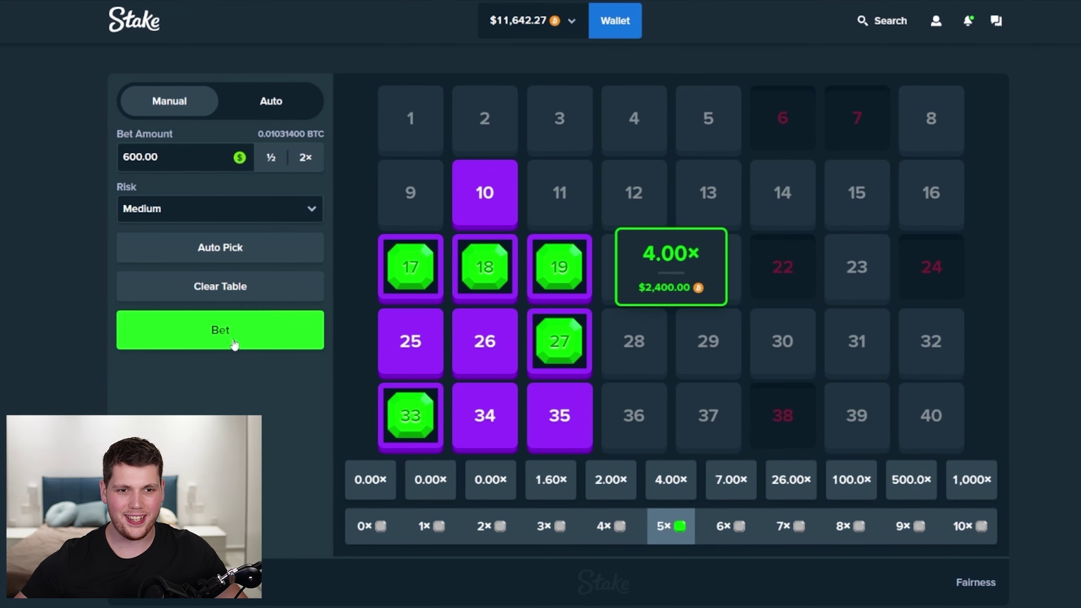
double_click(140, 156)
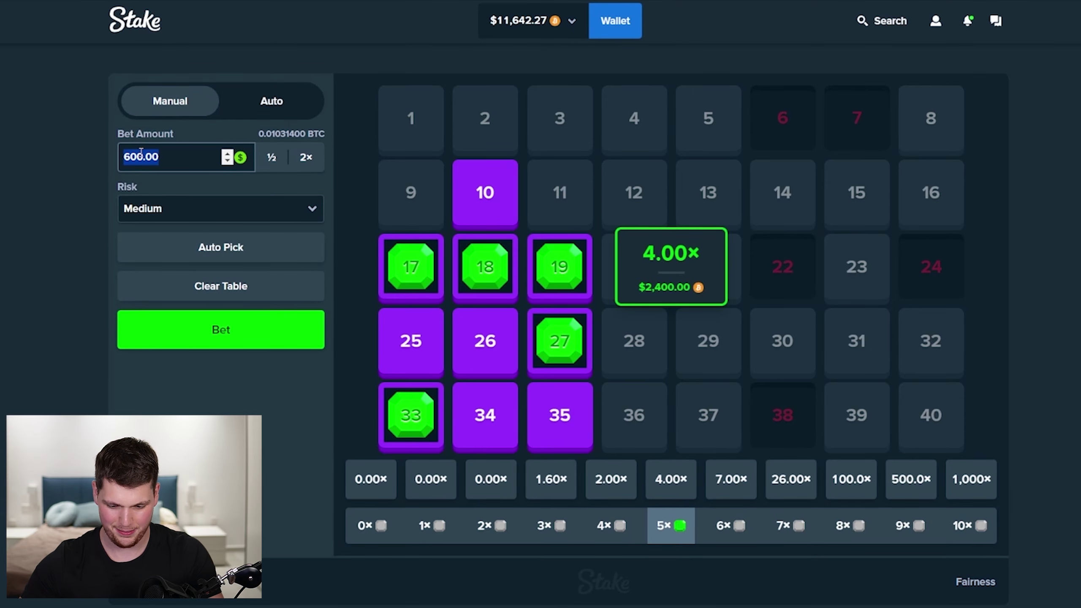
type("800")
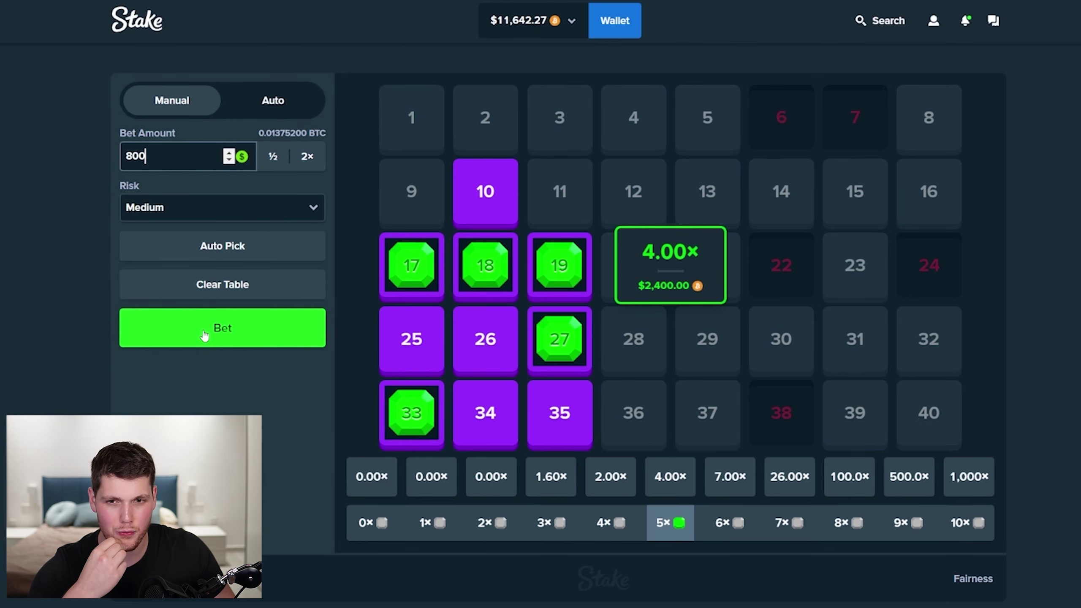
left_click(204, 332)
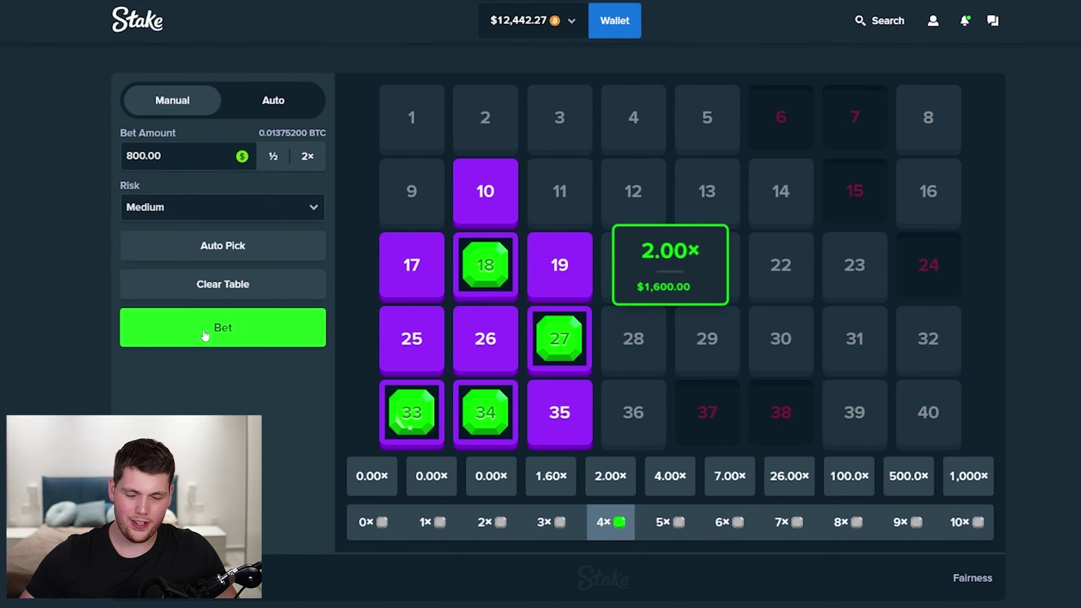
mouse_move(220, 179)
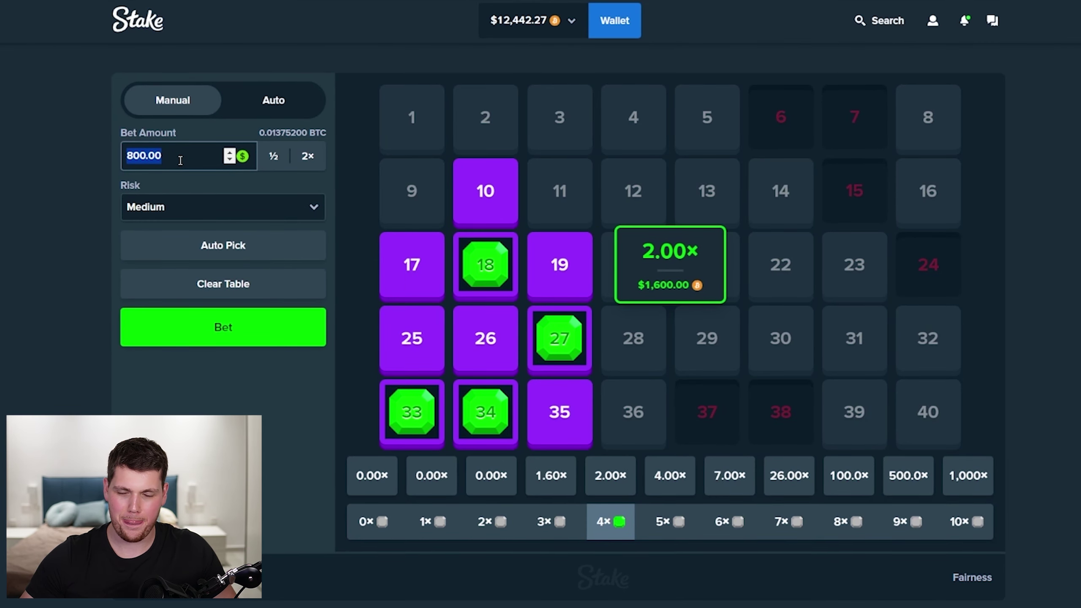
type("1000")
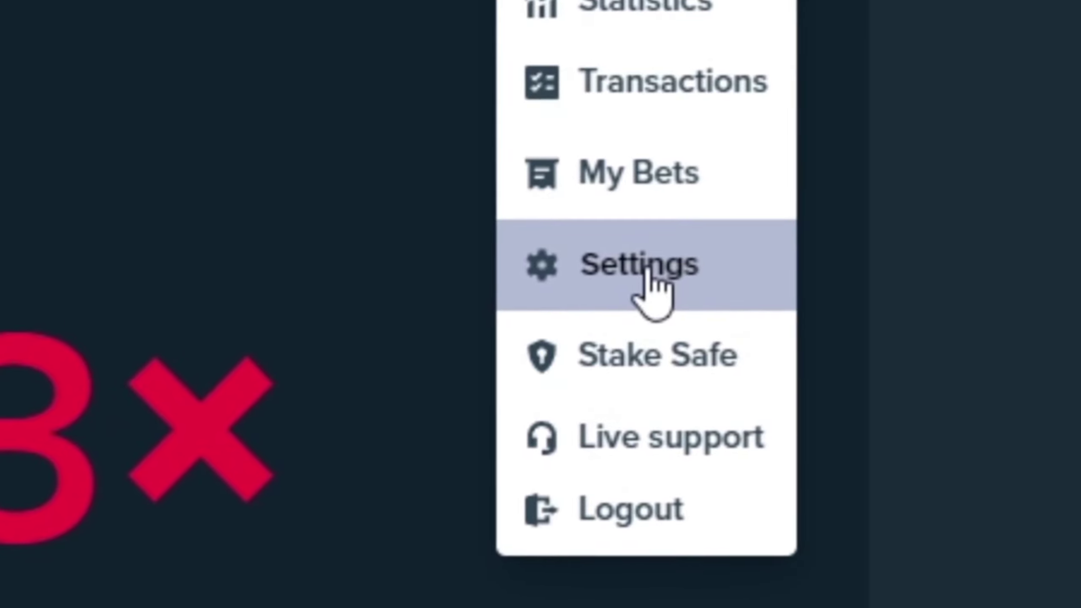
Step: Check Offers and VIP rakeback ($139.82, $117.07), then start a $1,000 Keno round
left_click(656, 288)
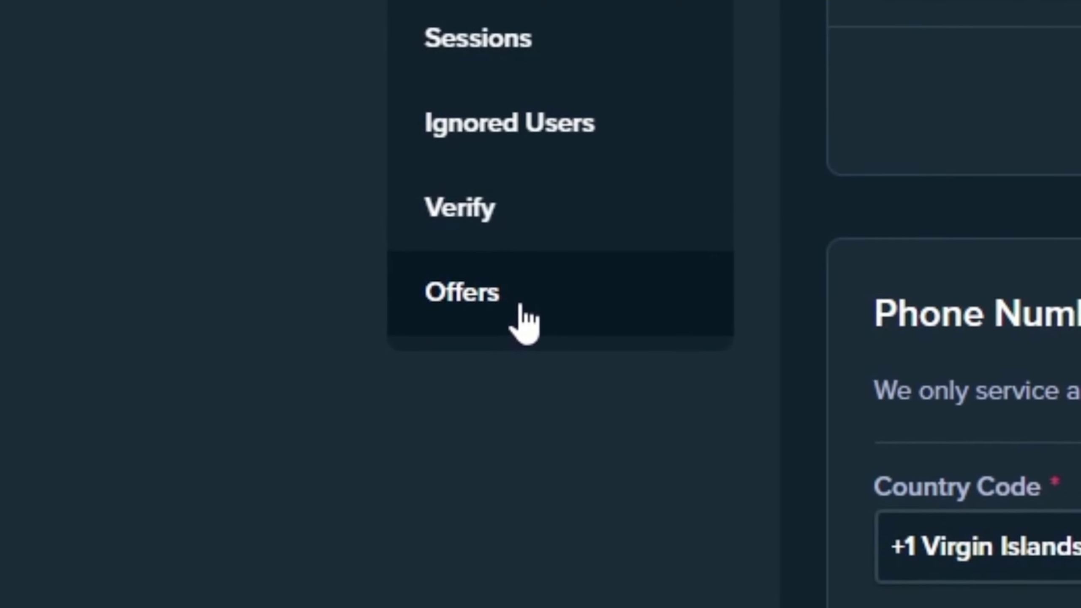
left_click(519, 307)
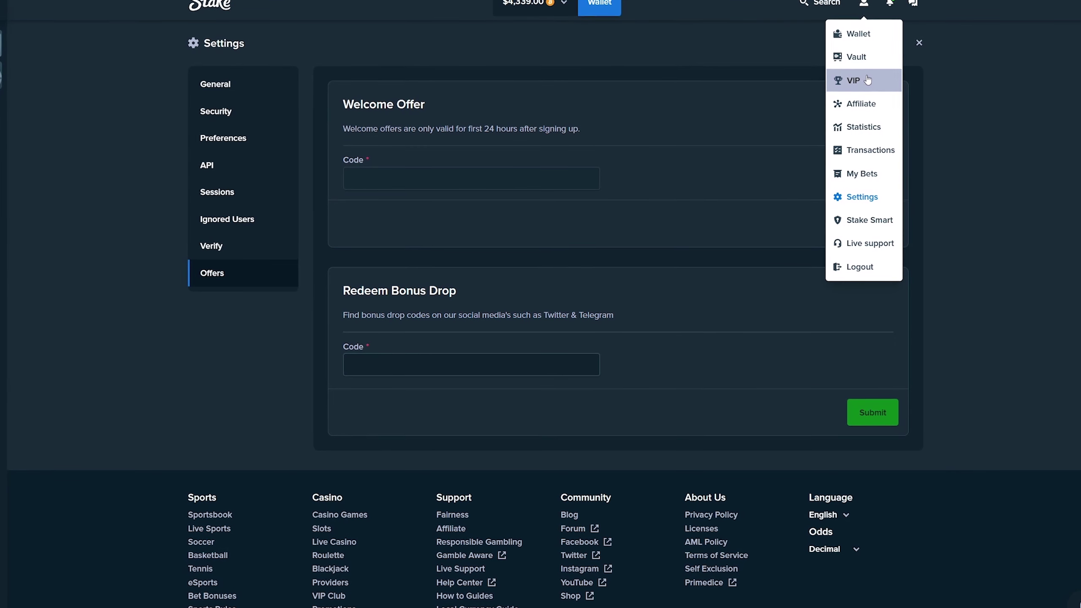
left_click(866, 81)
left_click(624, 168)
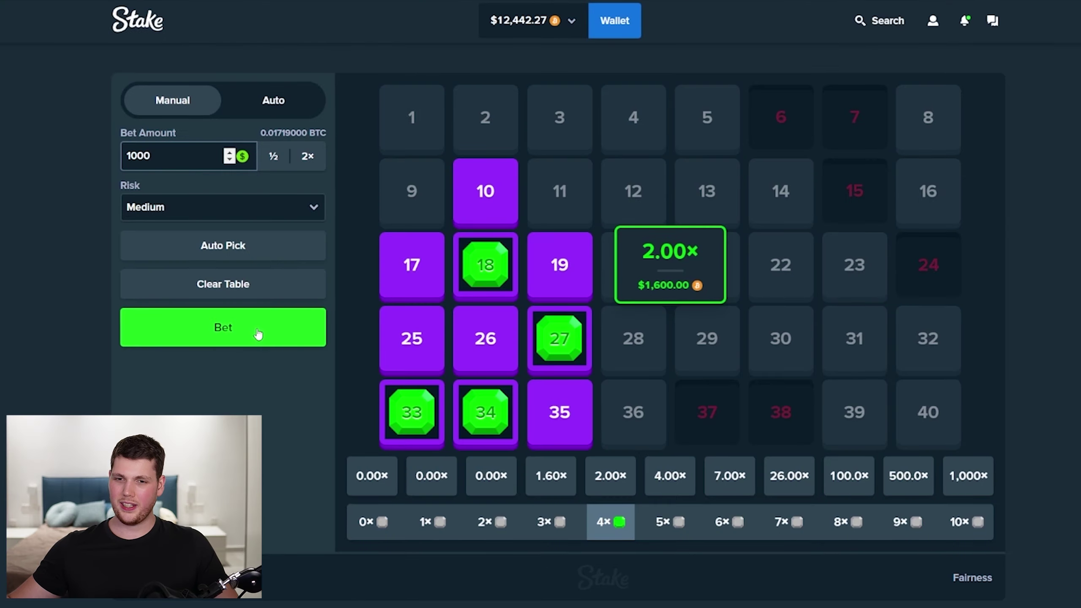
left_click(257, 327)
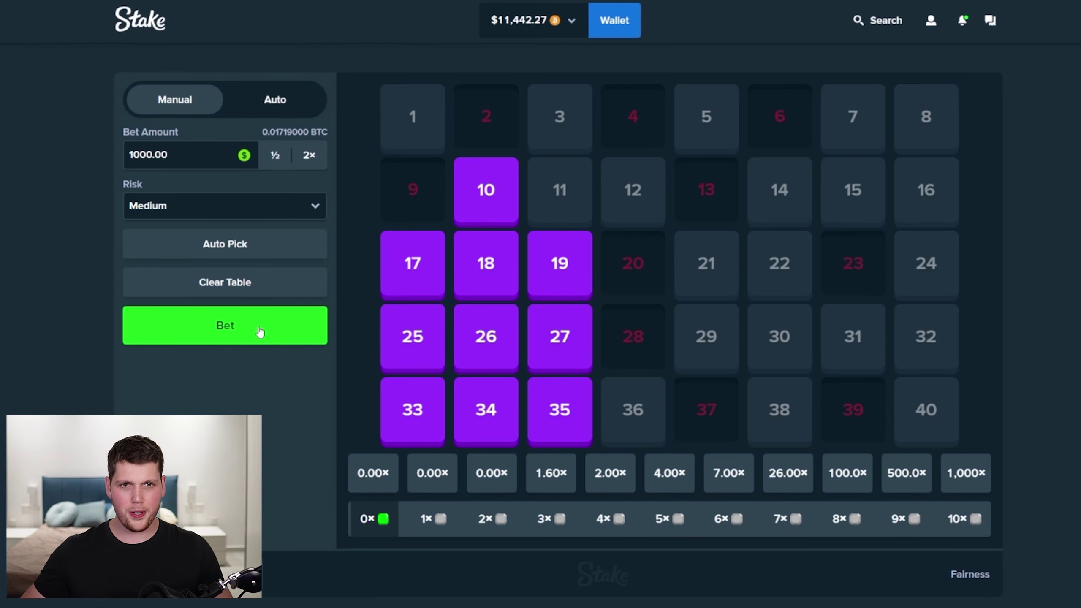
Step: Play five $1,000 Keno rounds, one paying 1.60×, then go to the casino lobby
left_click(259, 327)
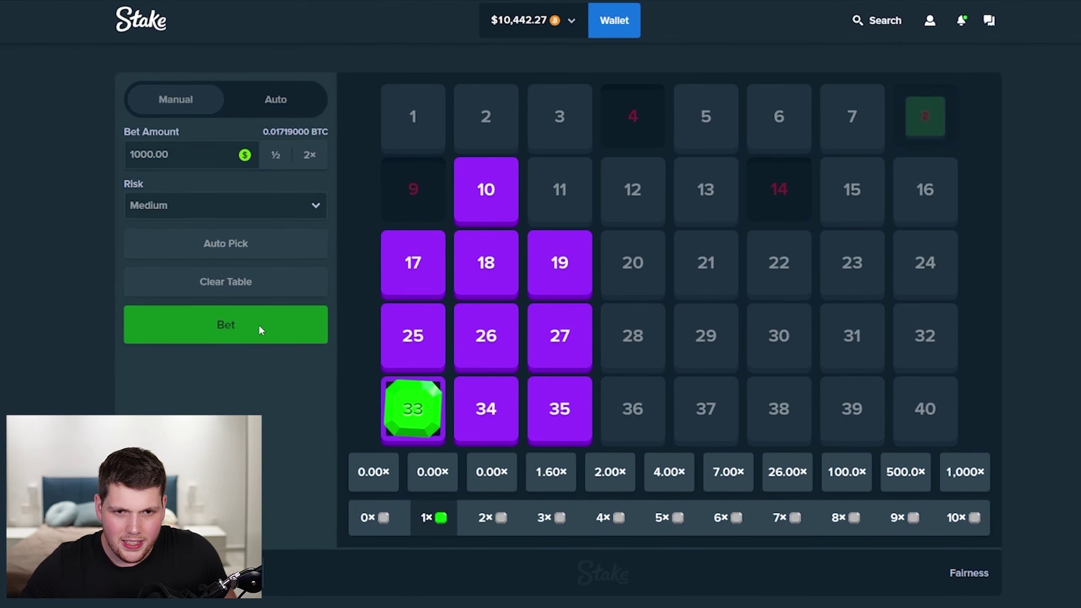
left_click(259, 325)
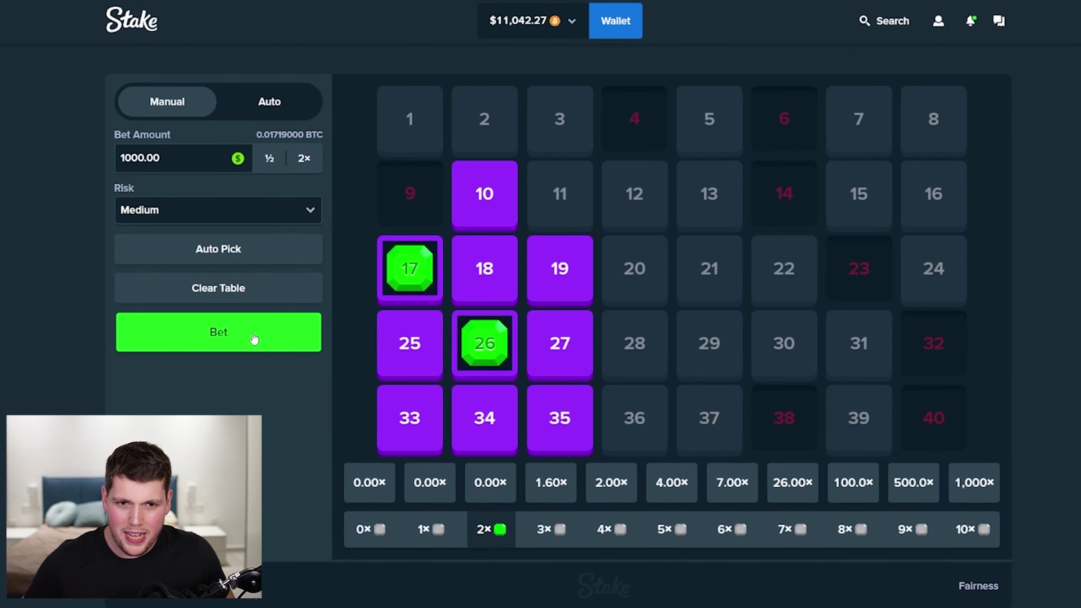
left_click(251, 336)
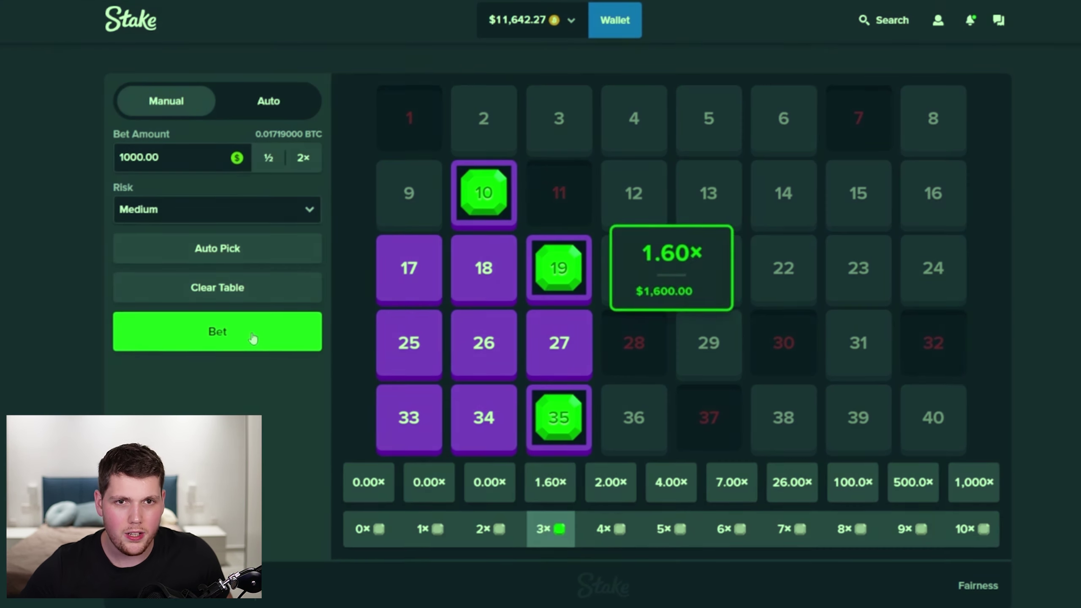
left_click(252, 332)
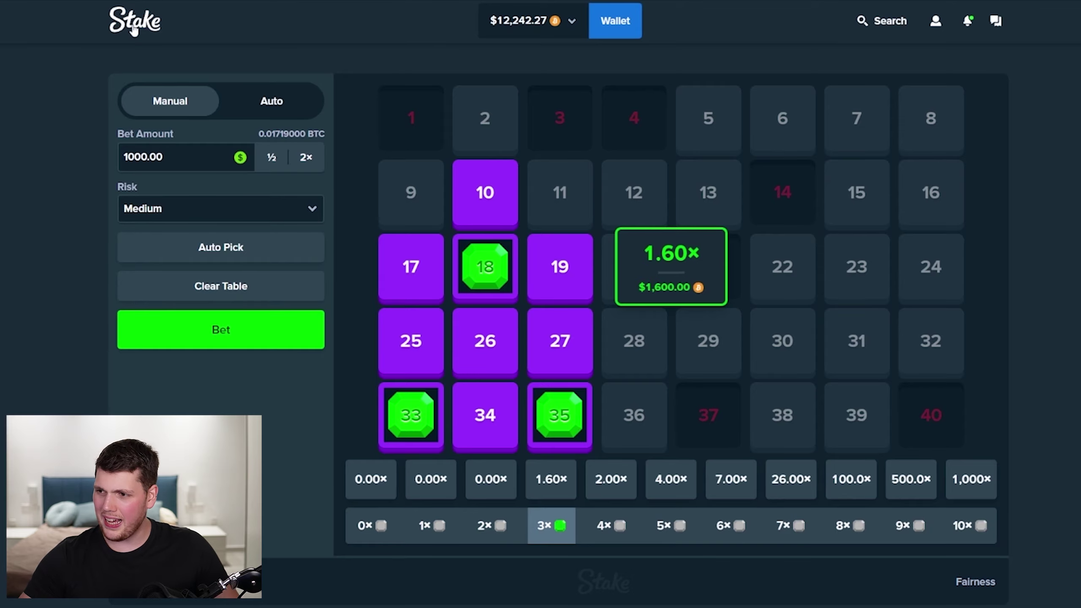
left_click(240, 330)
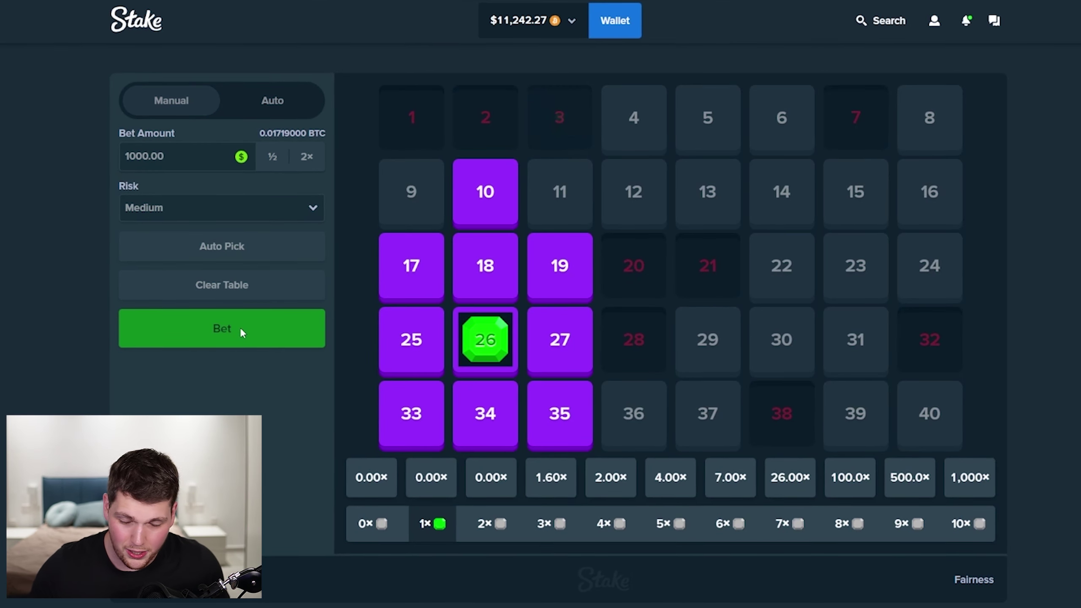
left_click(132, 25)
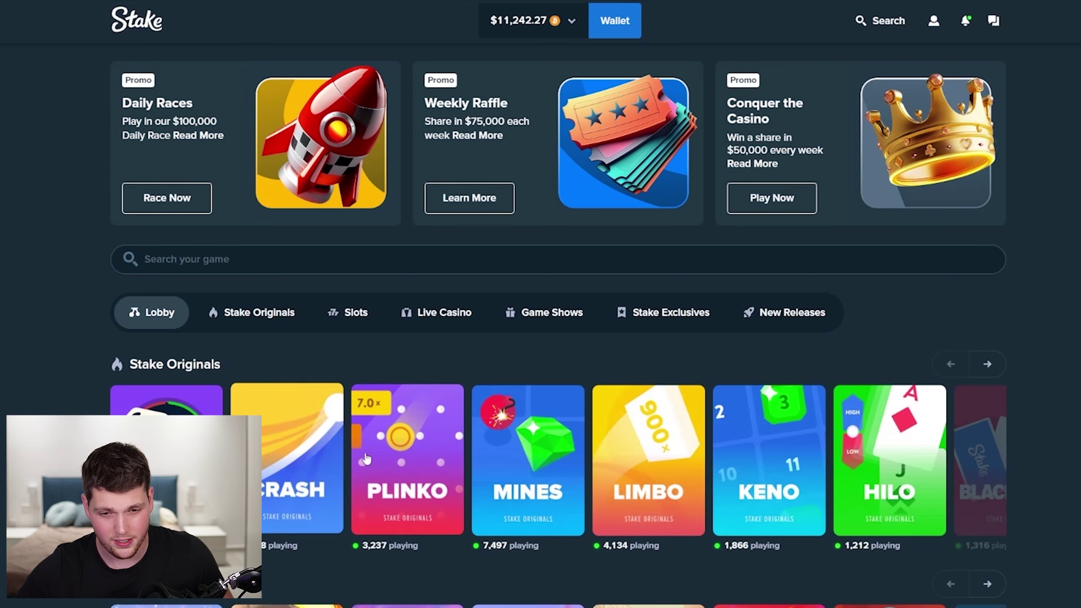
Step: Open Plinko on an 8-row board and drop ten $250 balls
left_click(410, 456)
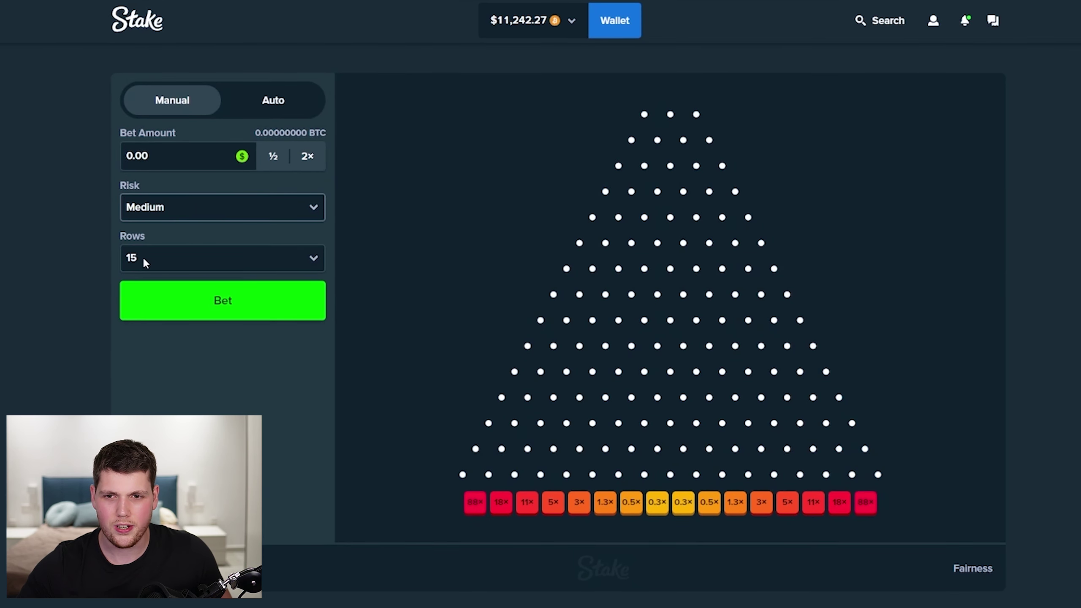
key("8")
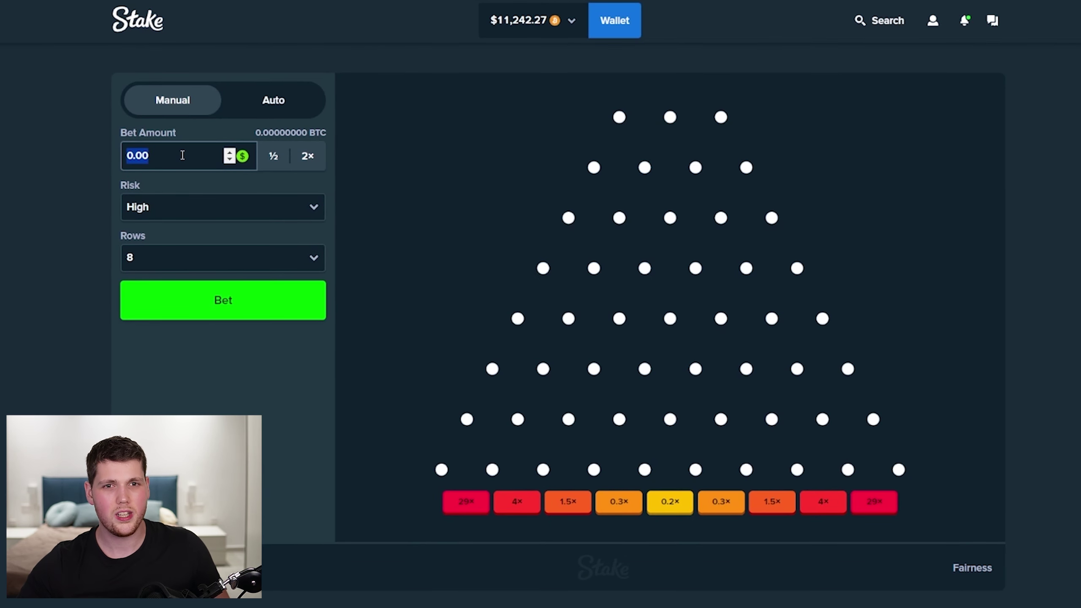
type("250")
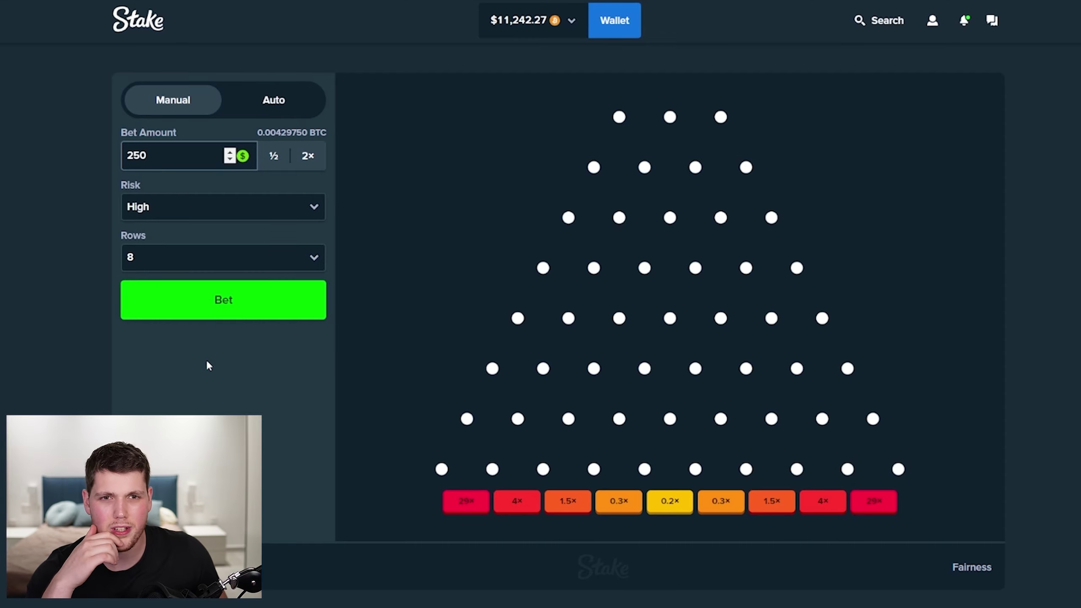
left_click(202, 298)
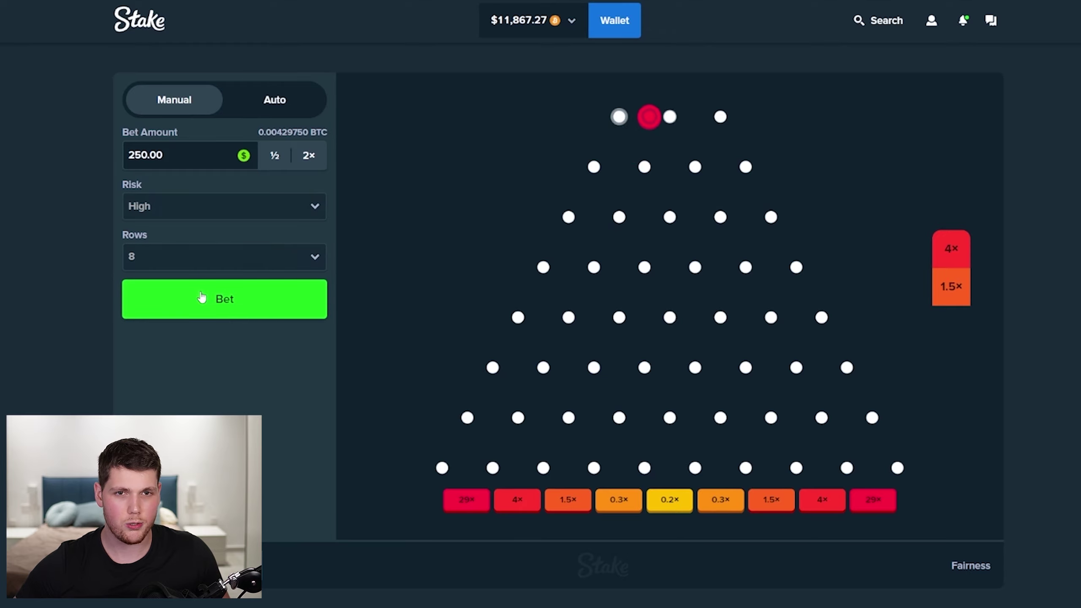
left_click(201, 298)
left_click(203, 298)
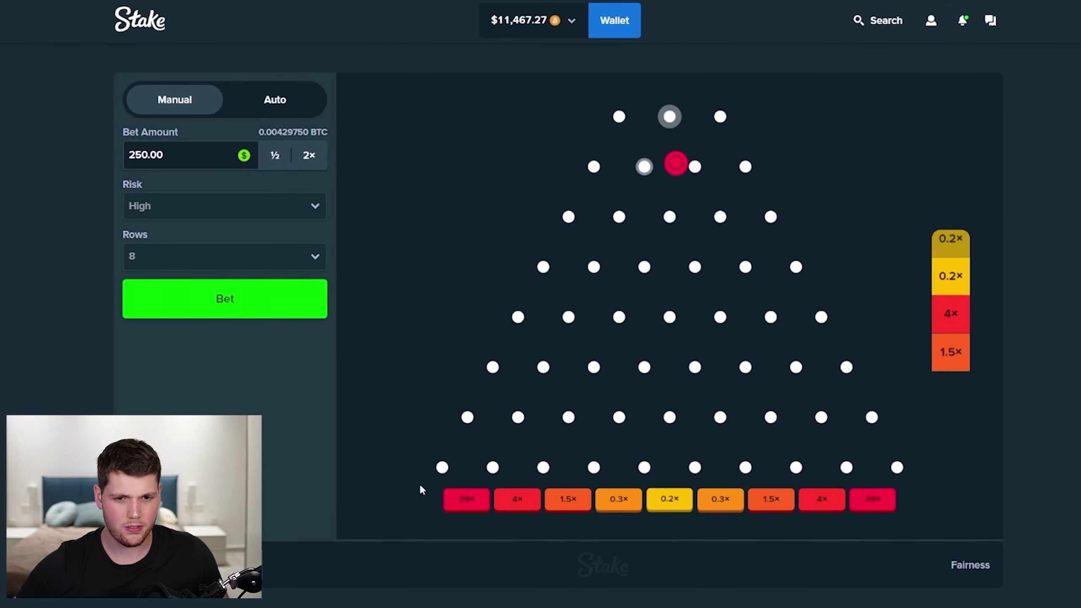
left_click(207, 313)
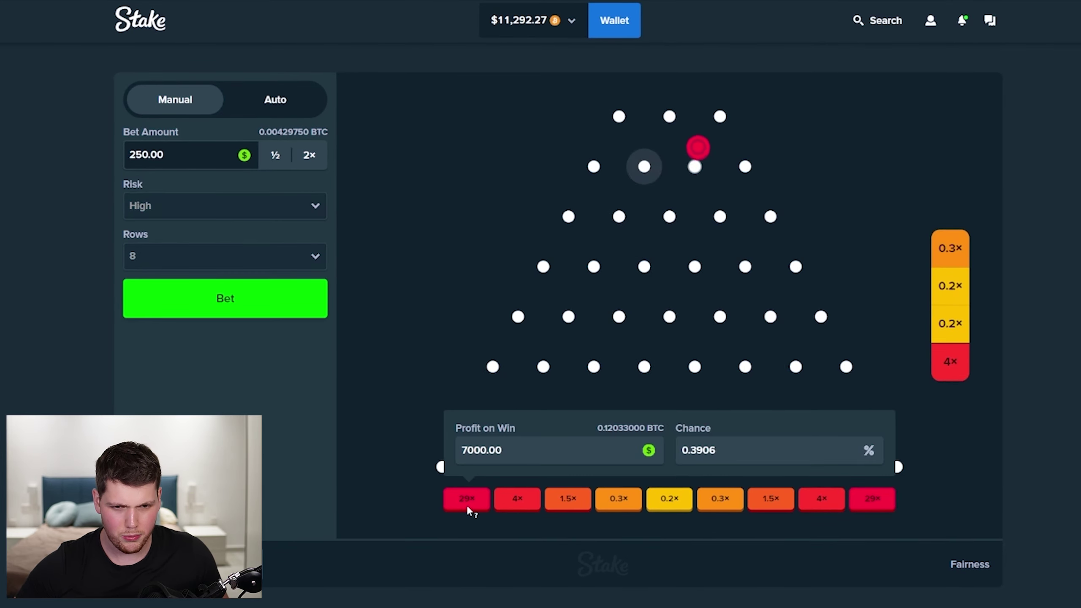
left_click(208, 313)
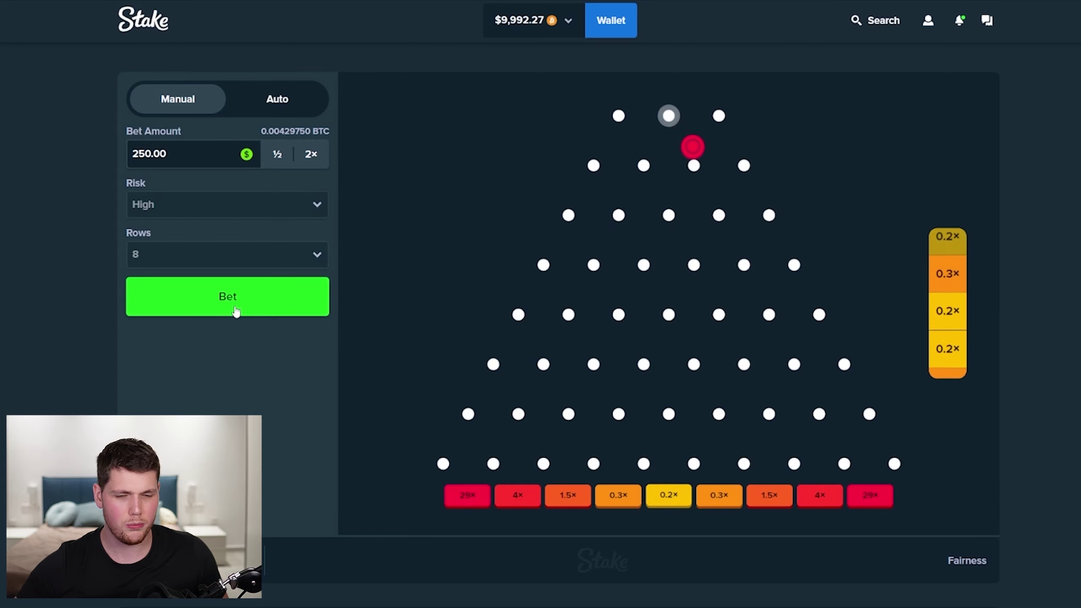
left_click(236, 311)
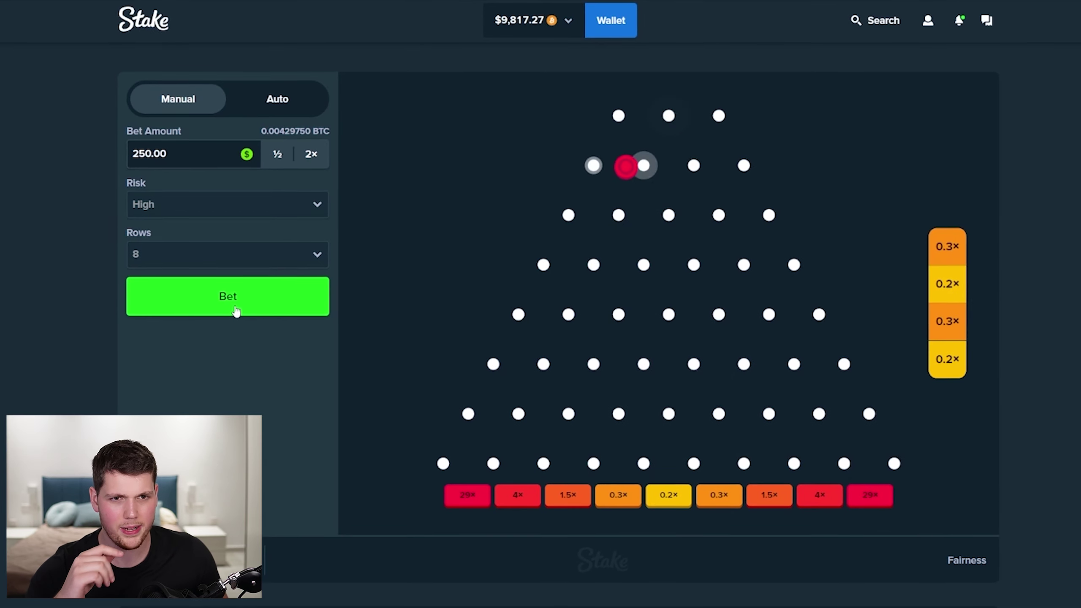
left_click(227, 319)
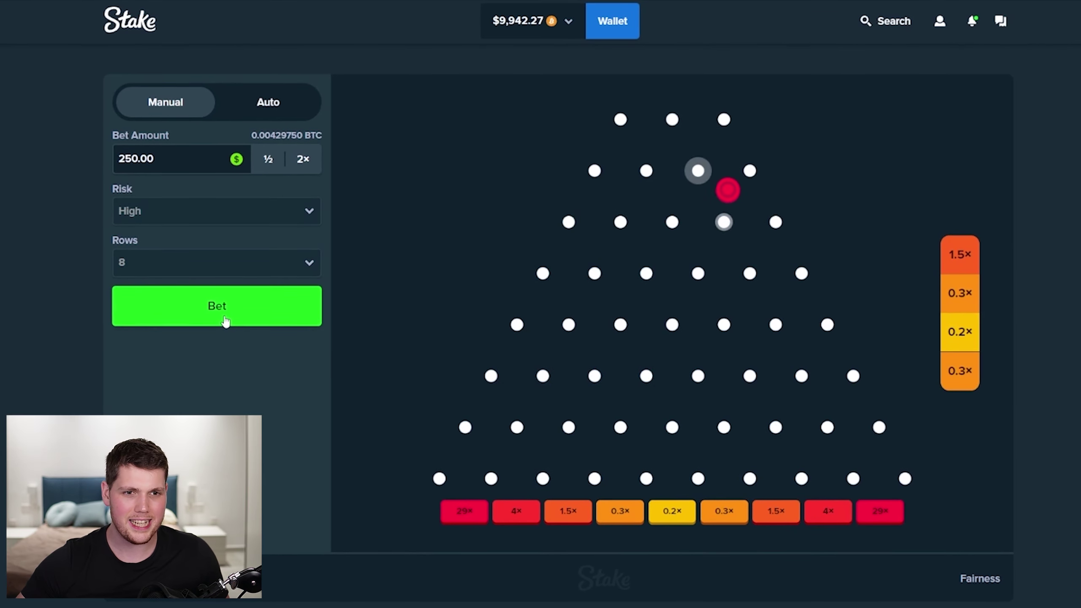
left_click(233, 326)
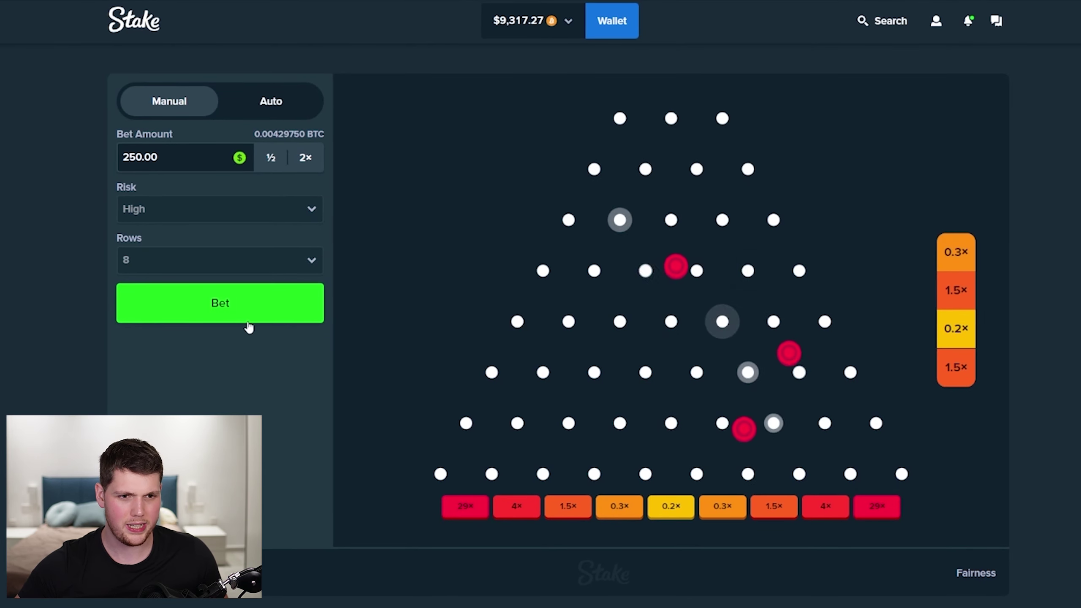
left_click(227, 320)
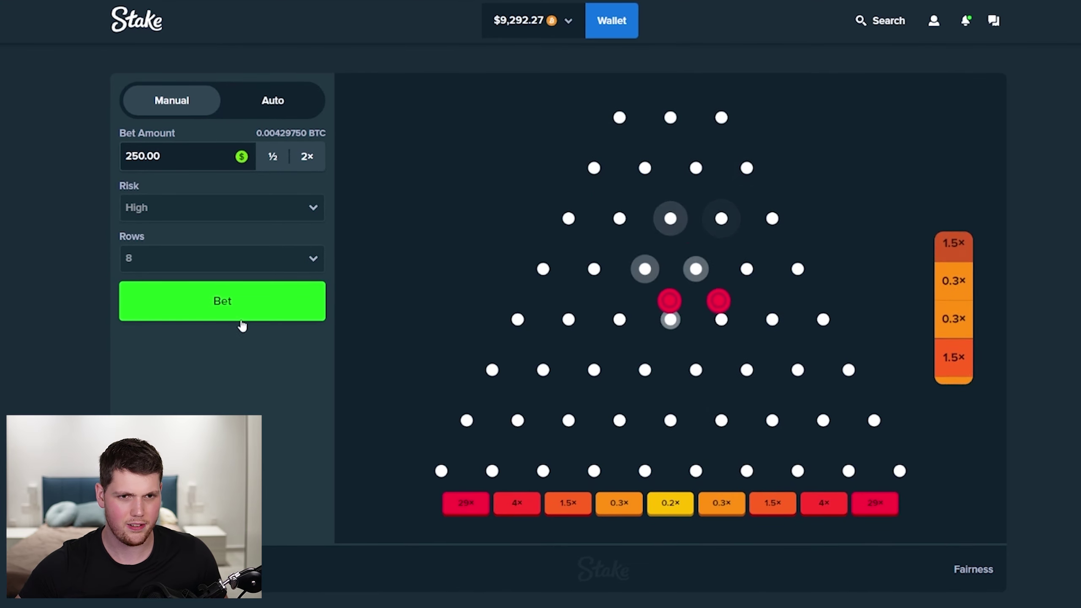
left_click(214, 312)
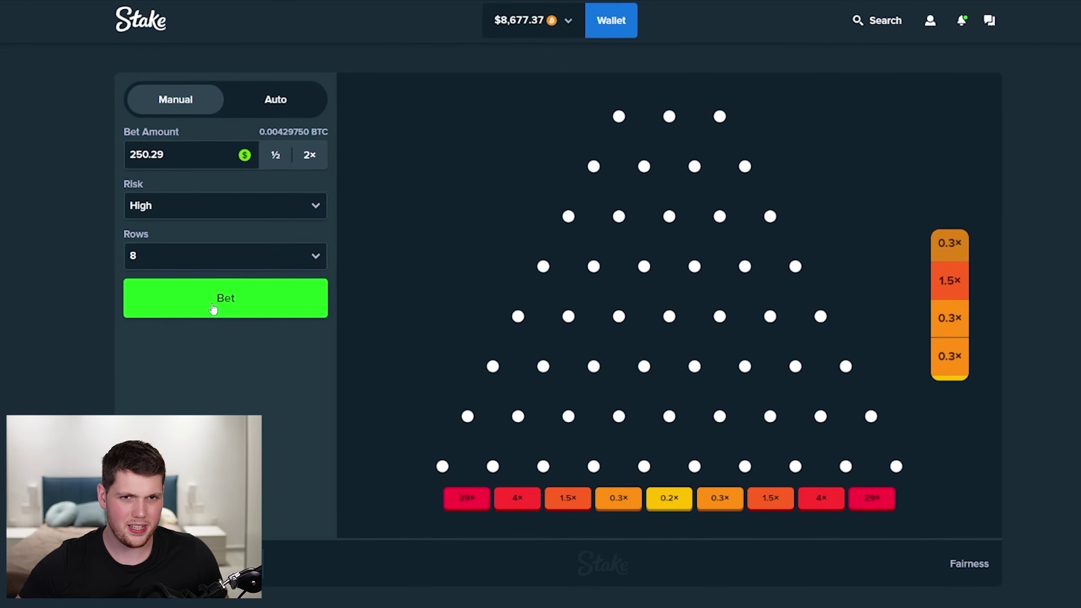
Step: Keep dropping $250 balls until the balance hits $4,697.74, then return to Stake Originals
double_click(214, 311)
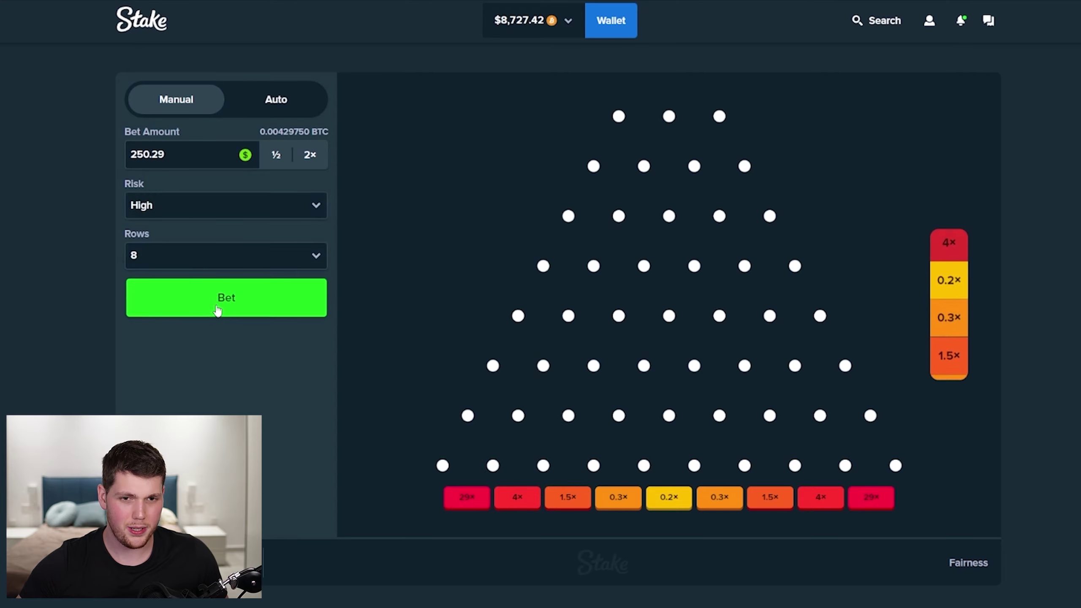
double_click(218, 312)
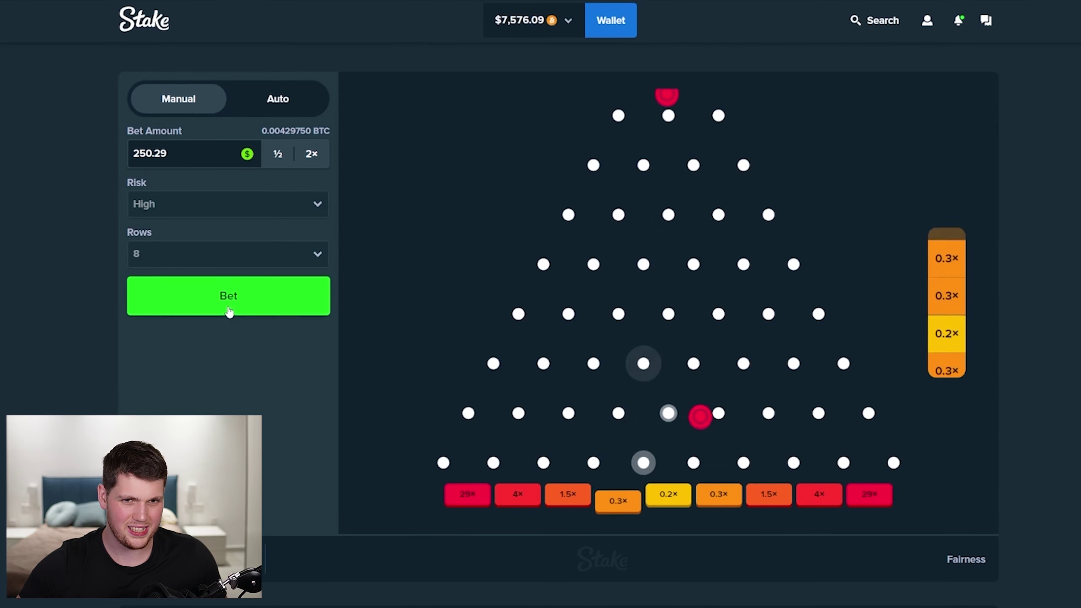
double_click(228, 312)
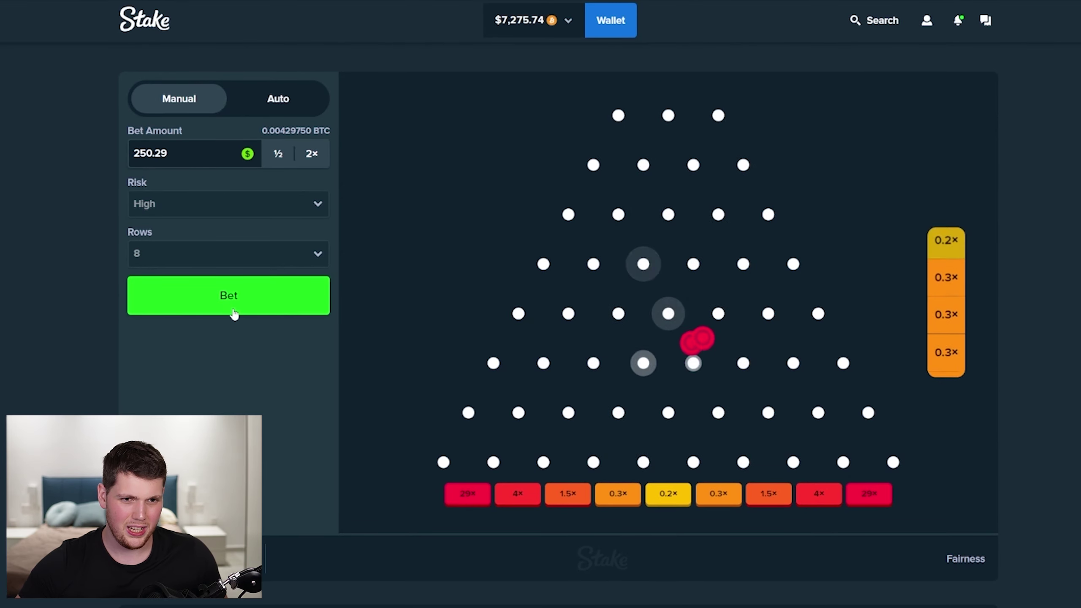
double_click(227, 310)
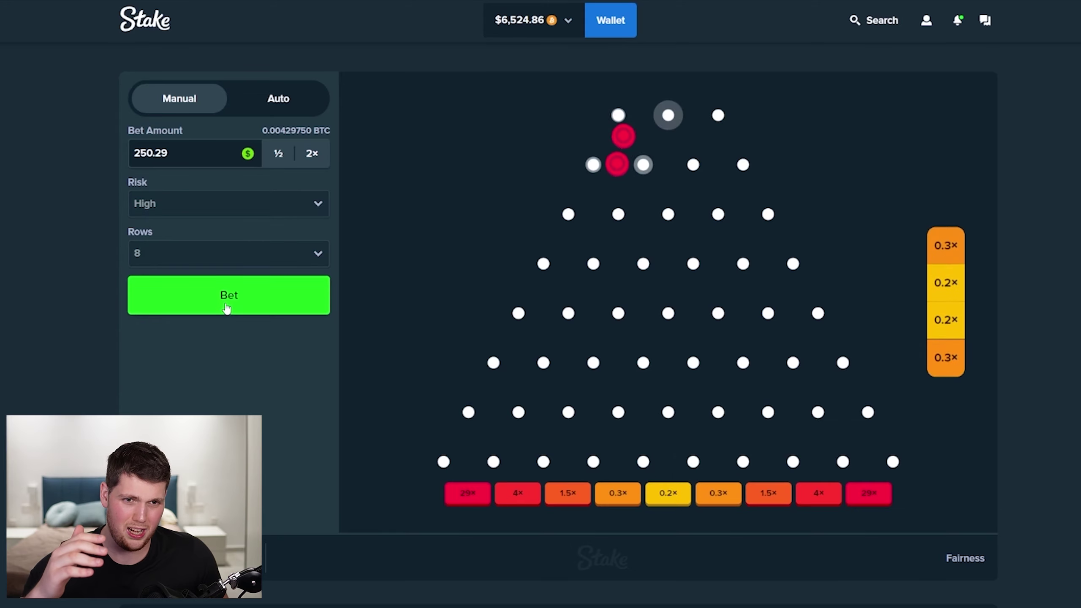
double_click(227, 309)
double_click(226, 309)
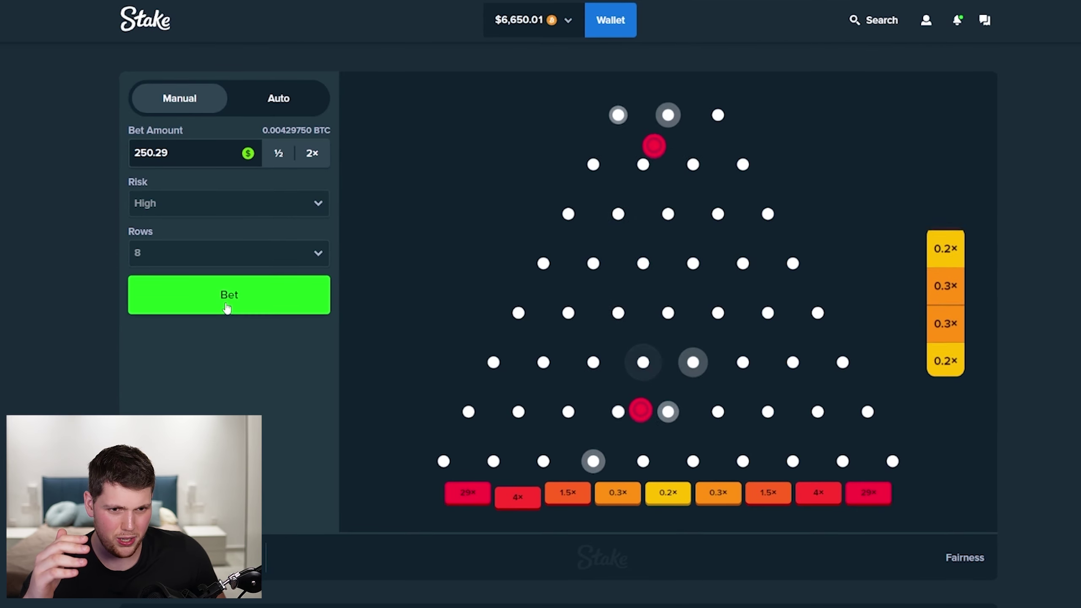
double_click(226, 310)
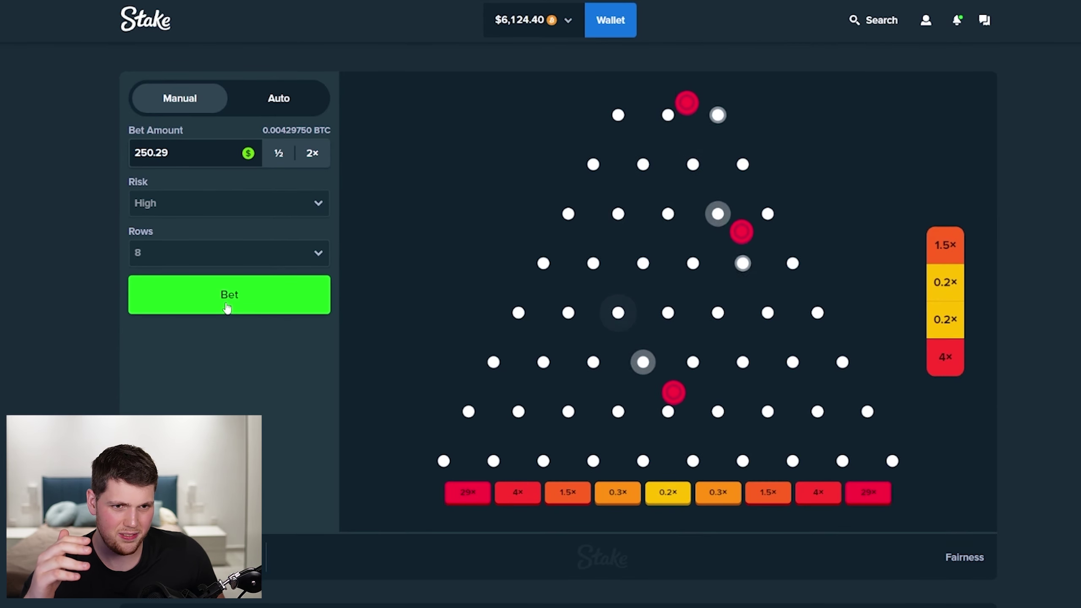
double_click(226, 309)
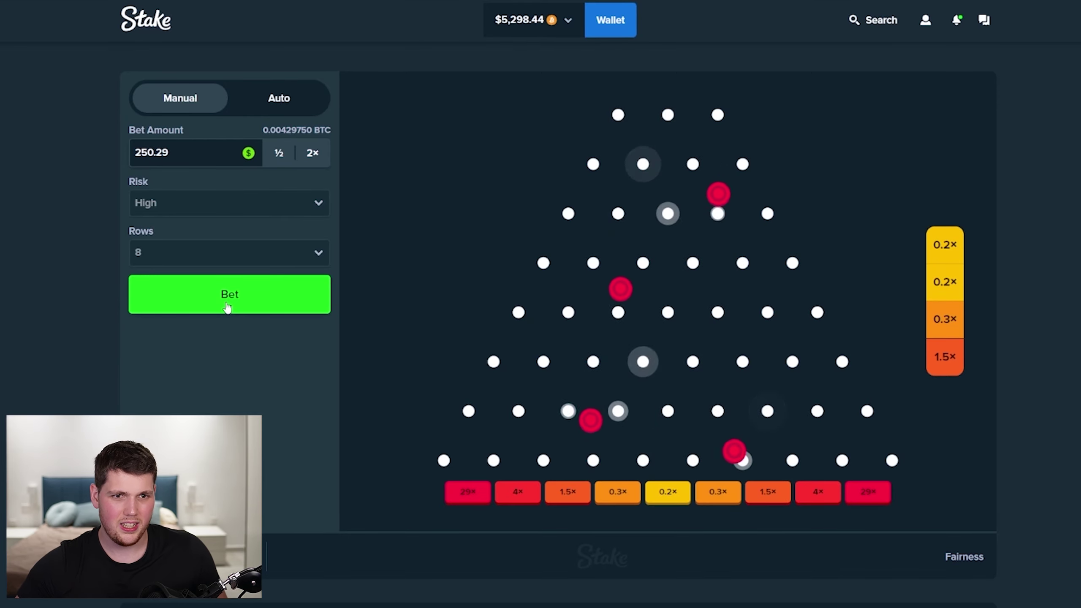
left_click(228, 307)
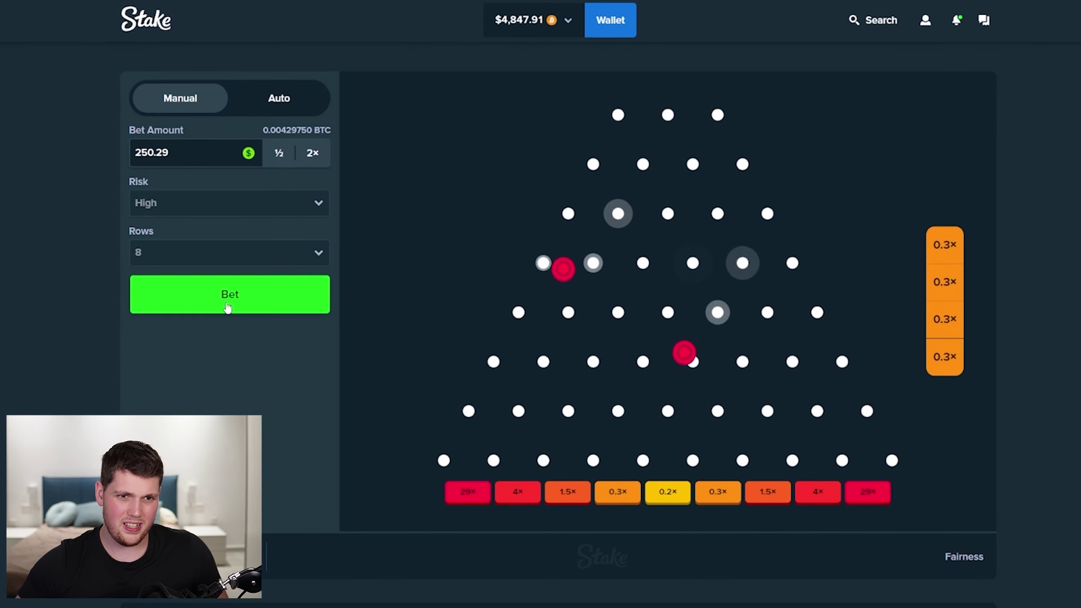
left_click(228, 308)
left_click(228, 307)
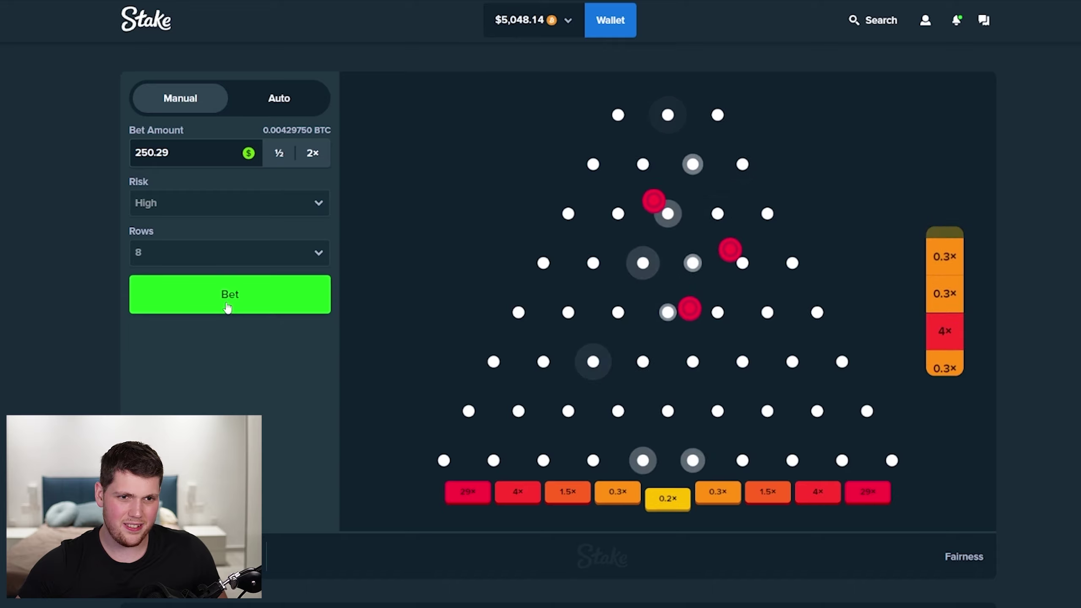
left_click(228, 307)
left_click(228, 307)
left_click(228, 307)
left_click(227, 308)
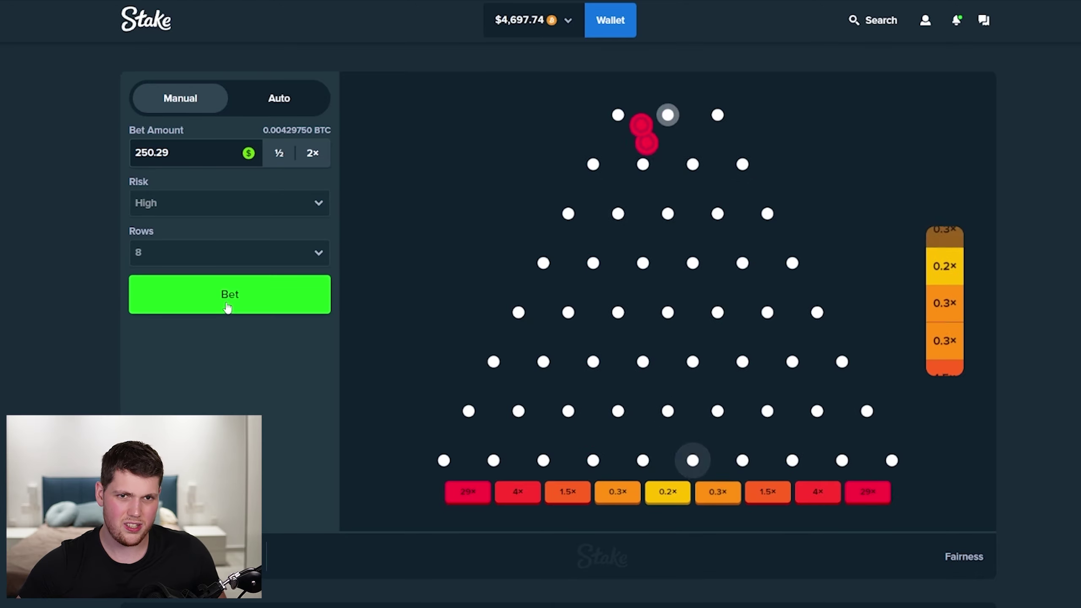
left_click(227, 308)
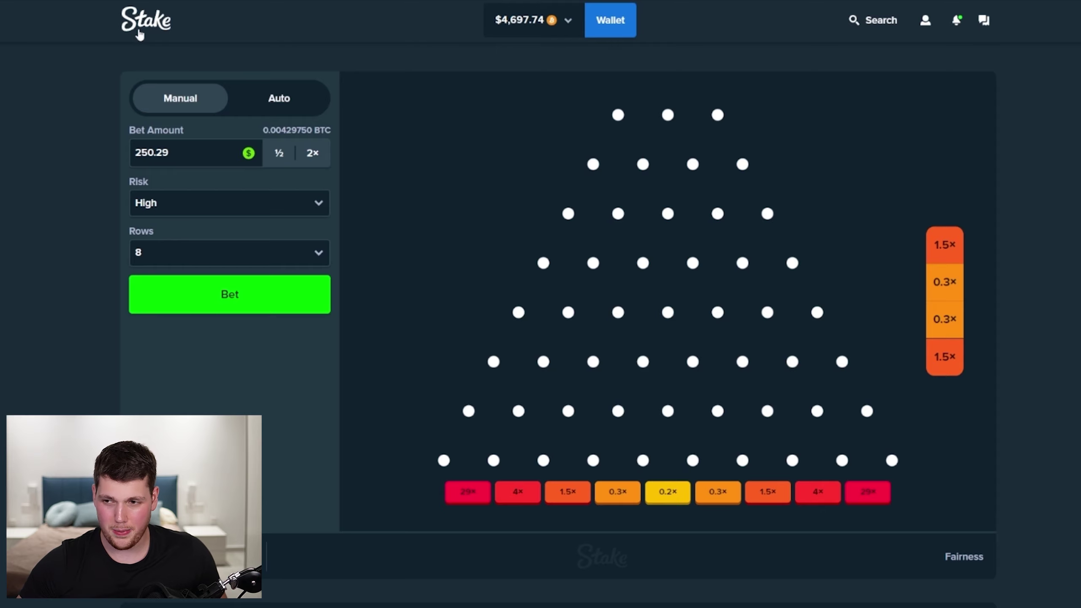
left_click(140, 34)
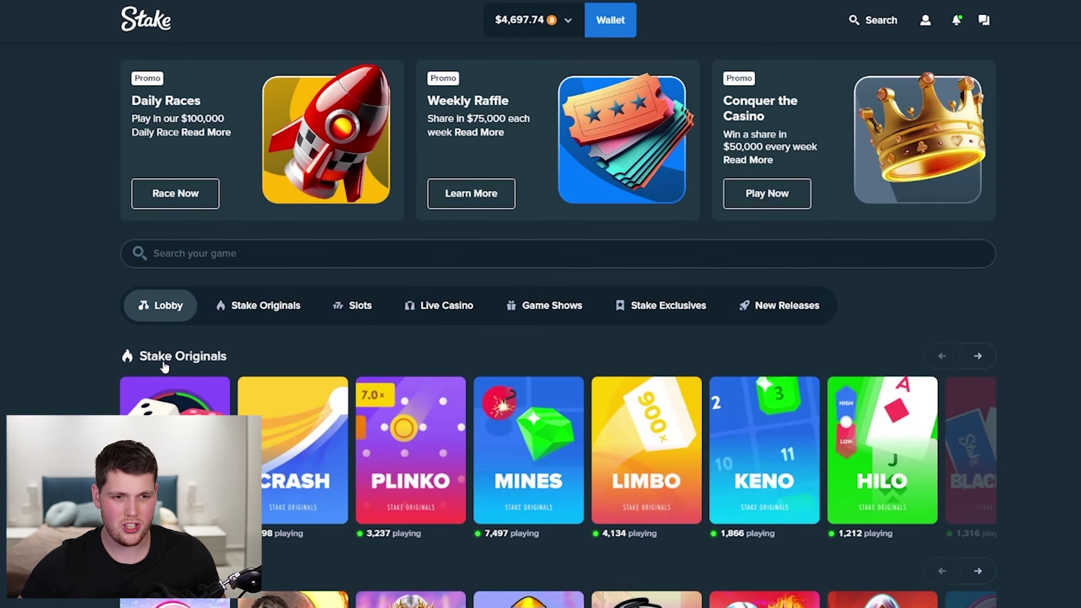
left_click(170, 357)
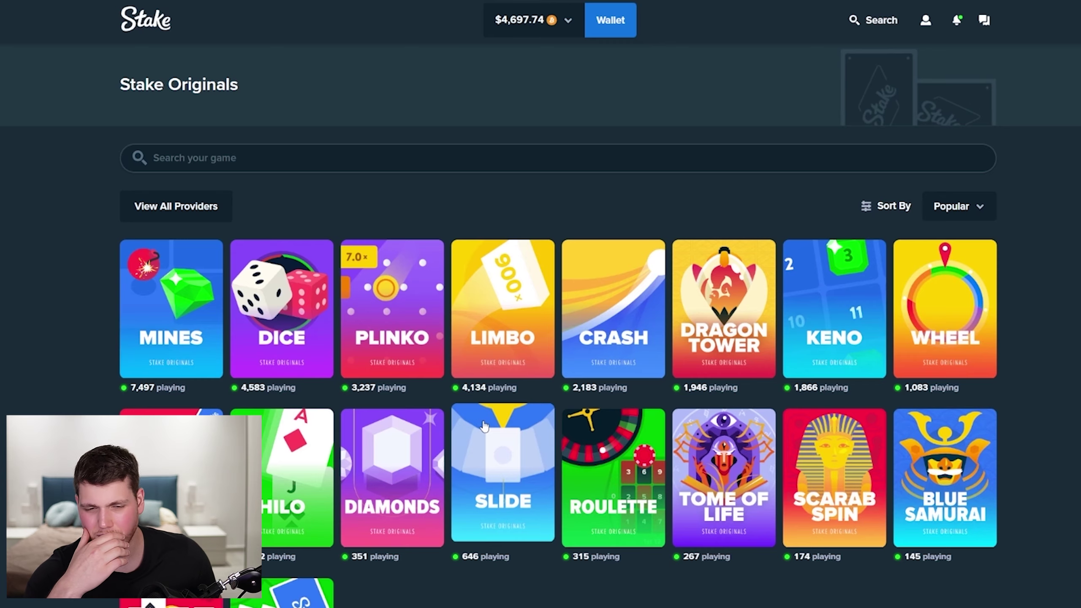
Step: Open Keno and play seven $1,000 rounds on the same picked numbers
left_click(826, 323)
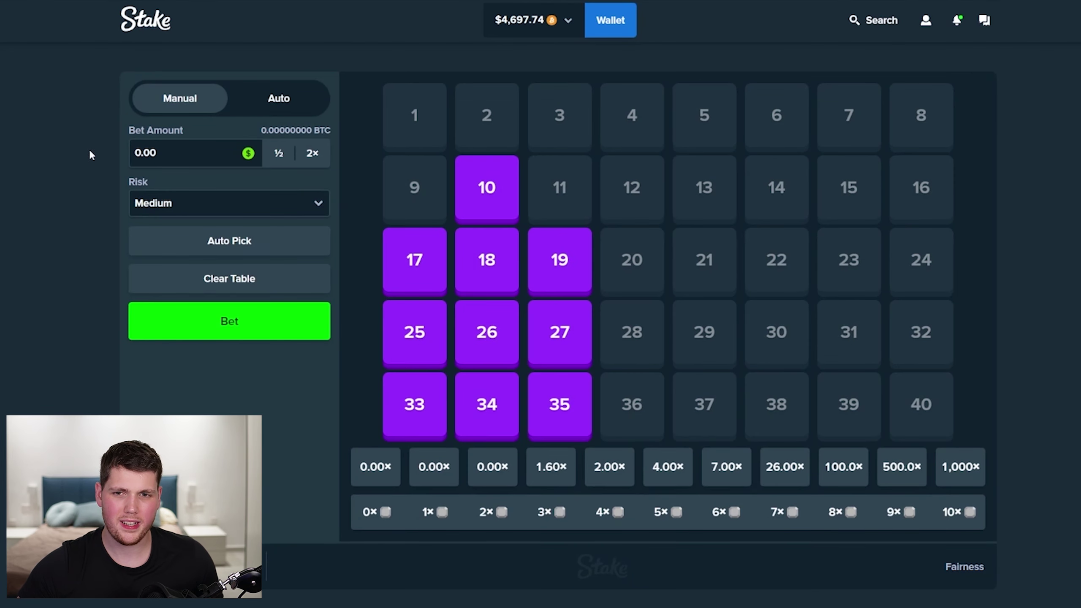
type("000")
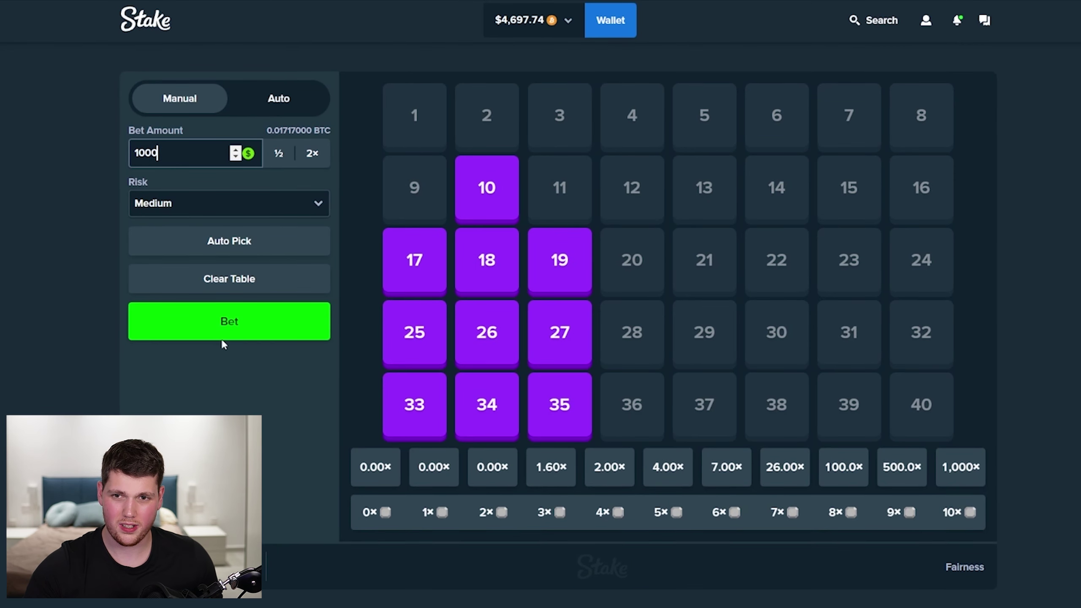
left_click(224, 330)
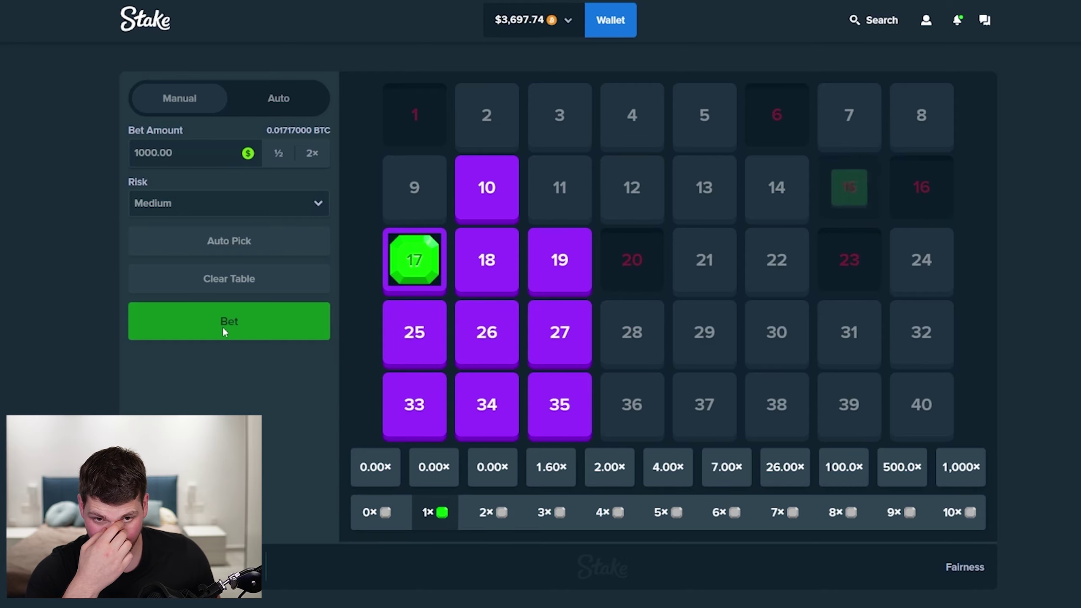
left_click(223, 326)
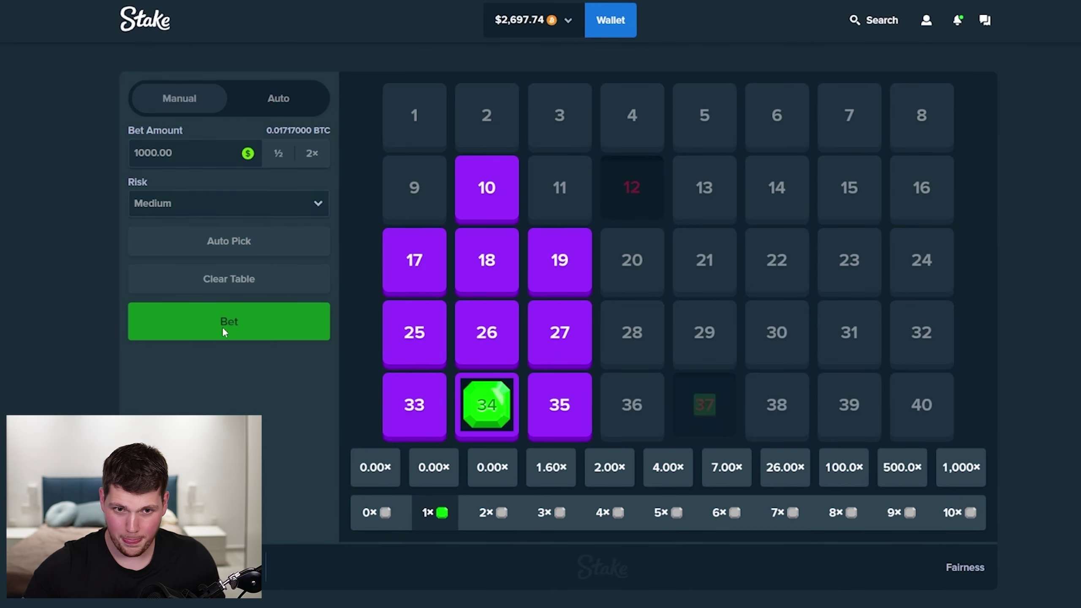
left_click(222, 326)
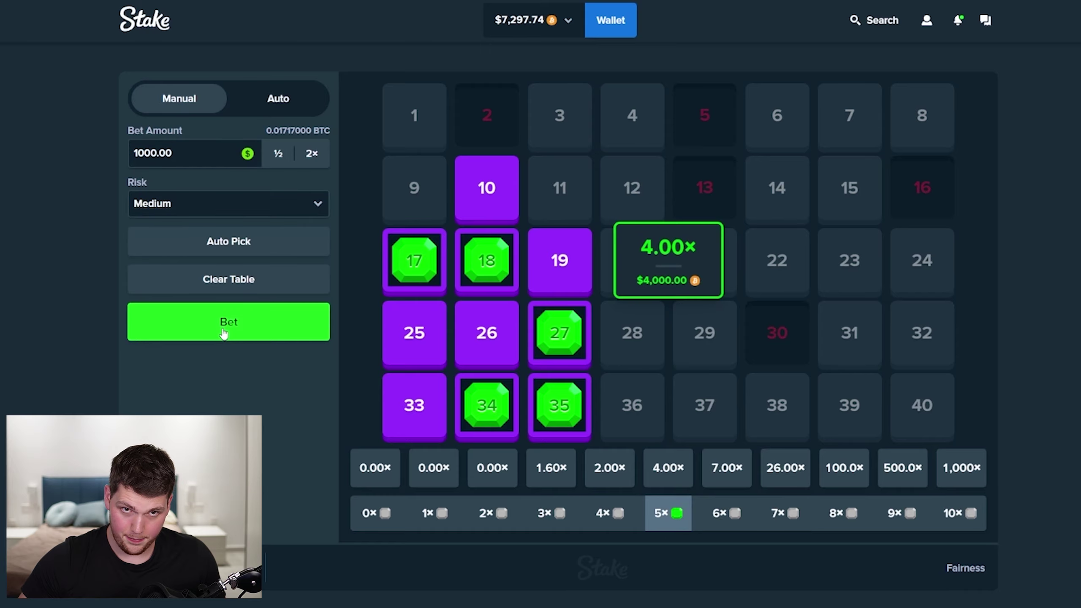
left_click(222, 327)
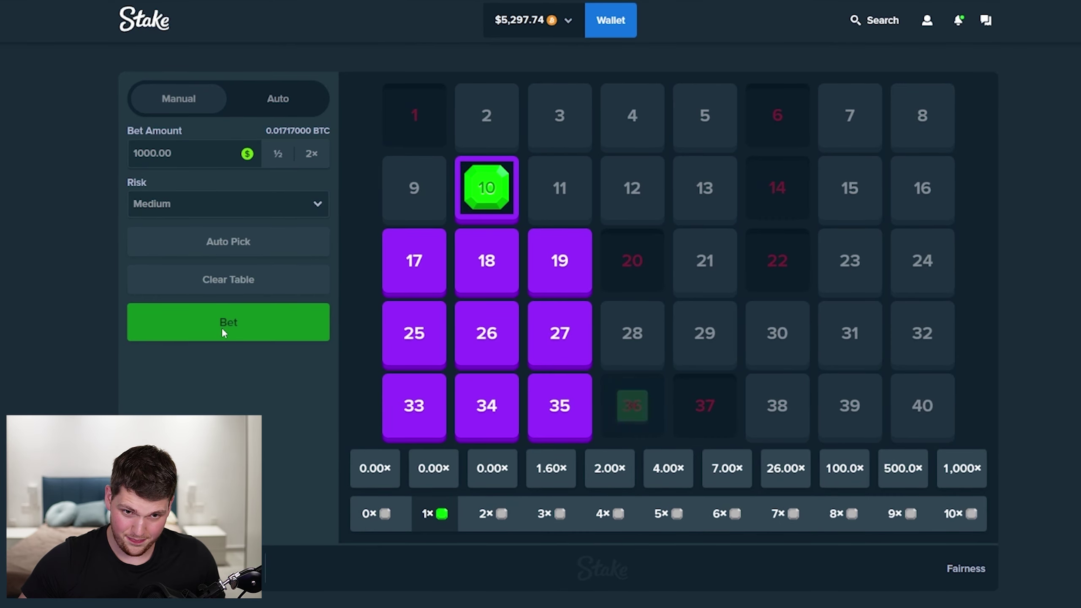
left_click(222, 332)
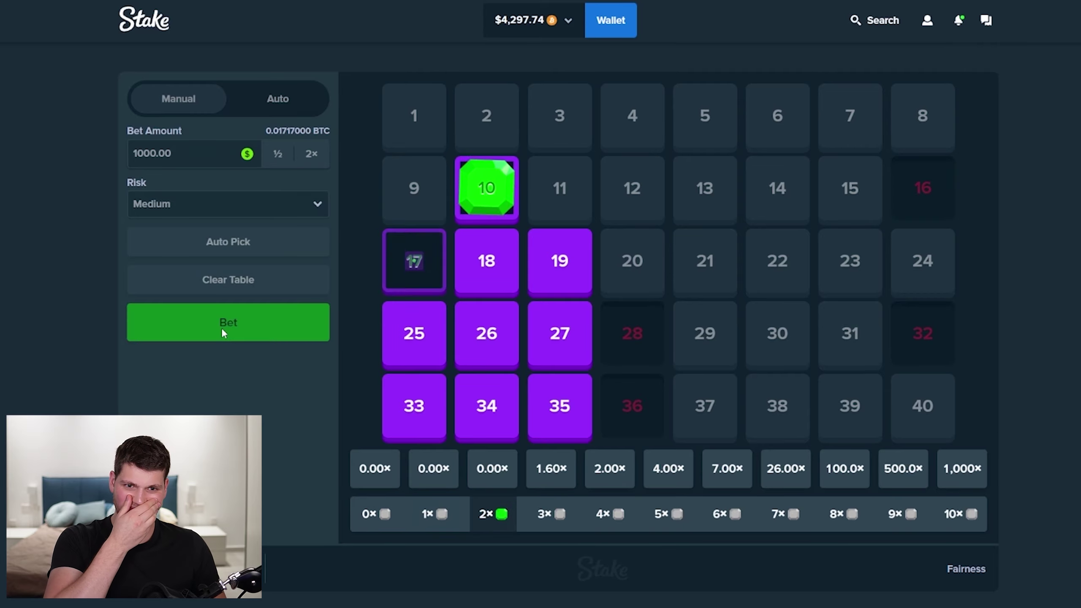
left_click(222, 332)
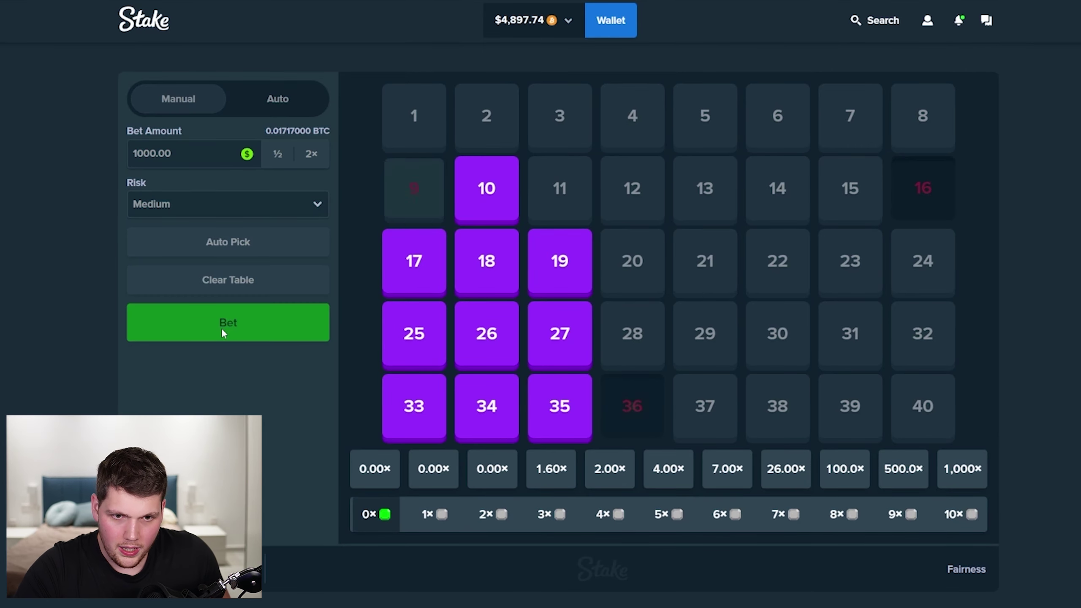
left_click(223, 332)
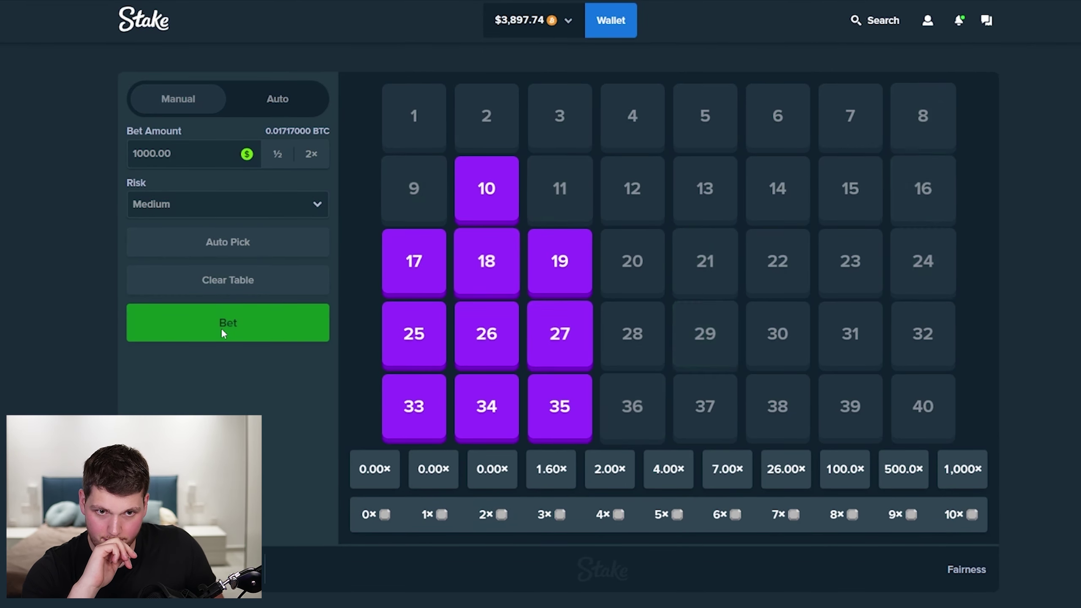
Step: Play eight more $1,000 Keno rounds, reaching $9,897.74, then go to the lobby
left_click(222, 332)
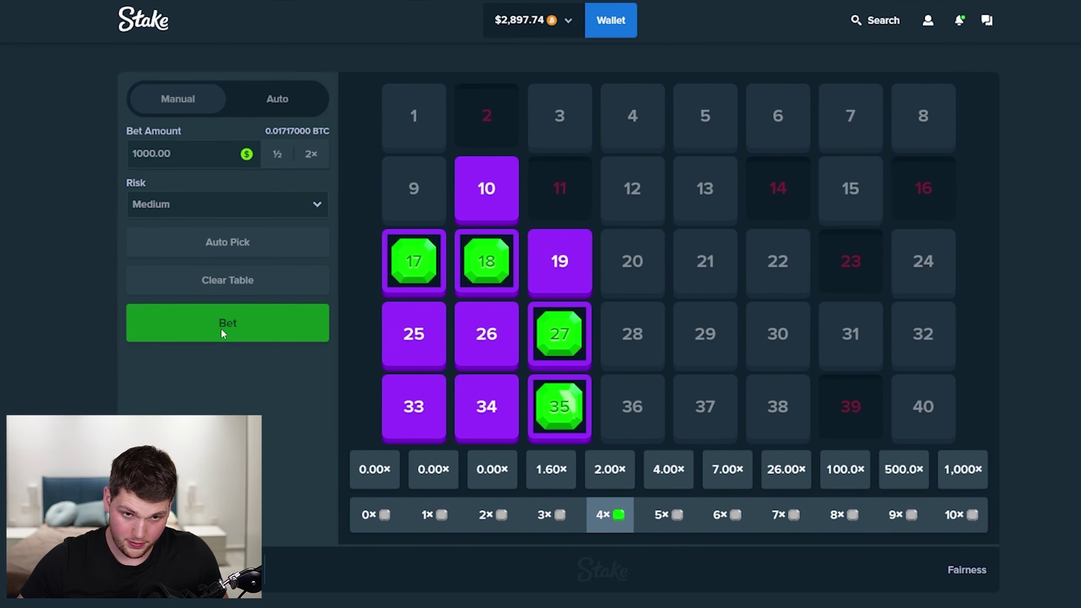
left_click(221, 328)
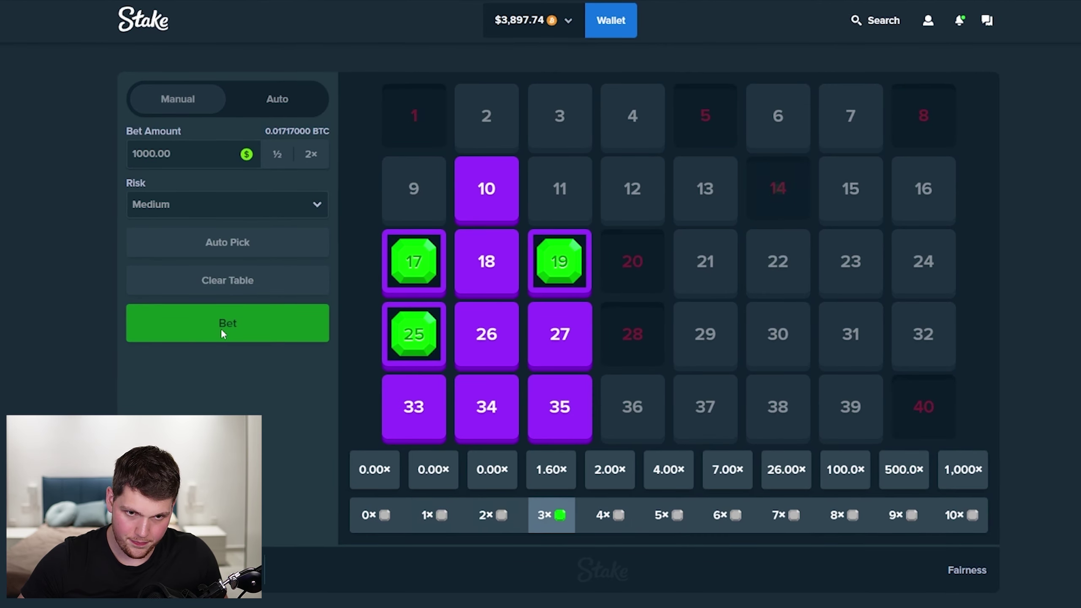
left_click(222, 329)
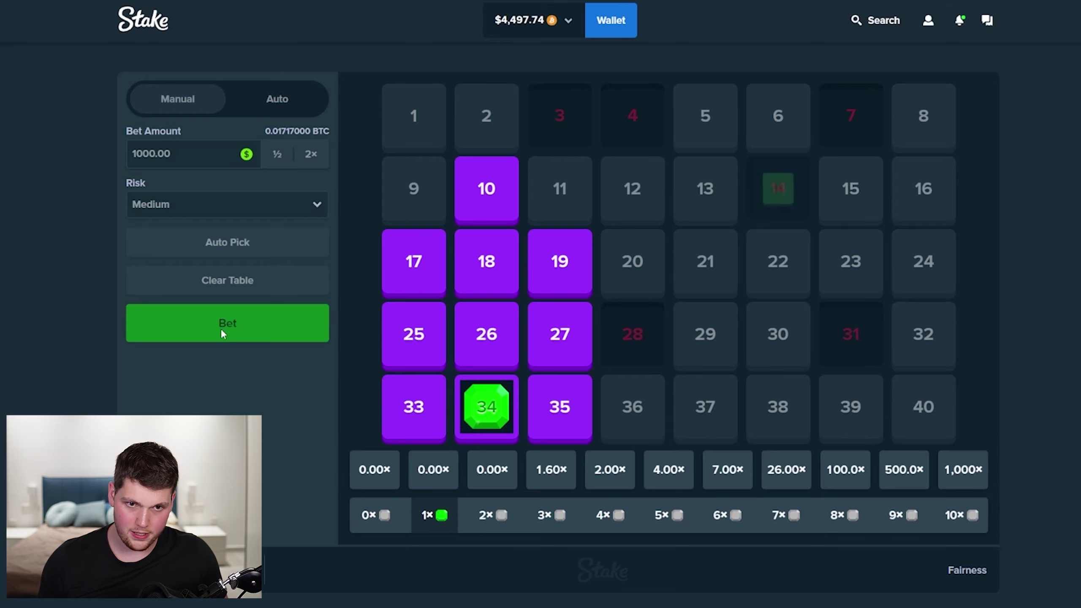
left_click(221, 328)
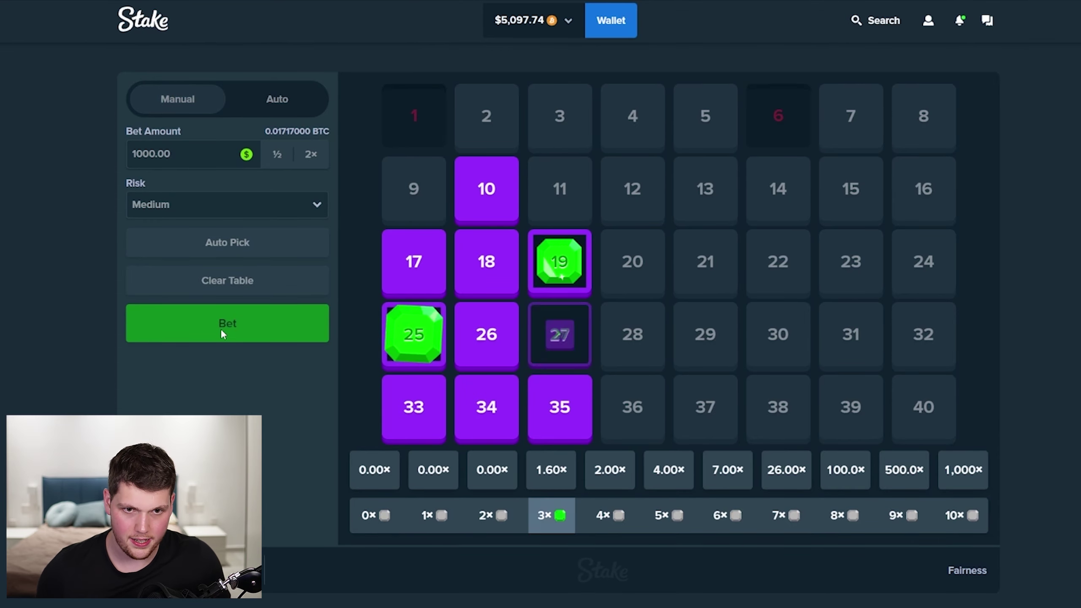
left_click(221, 328)
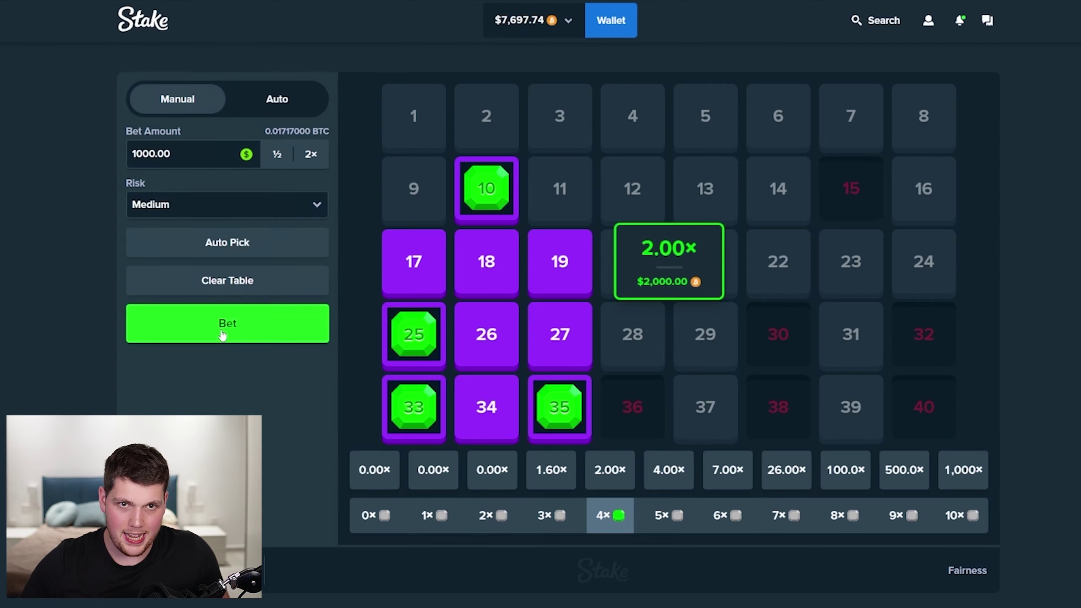
left_click(220, 330)
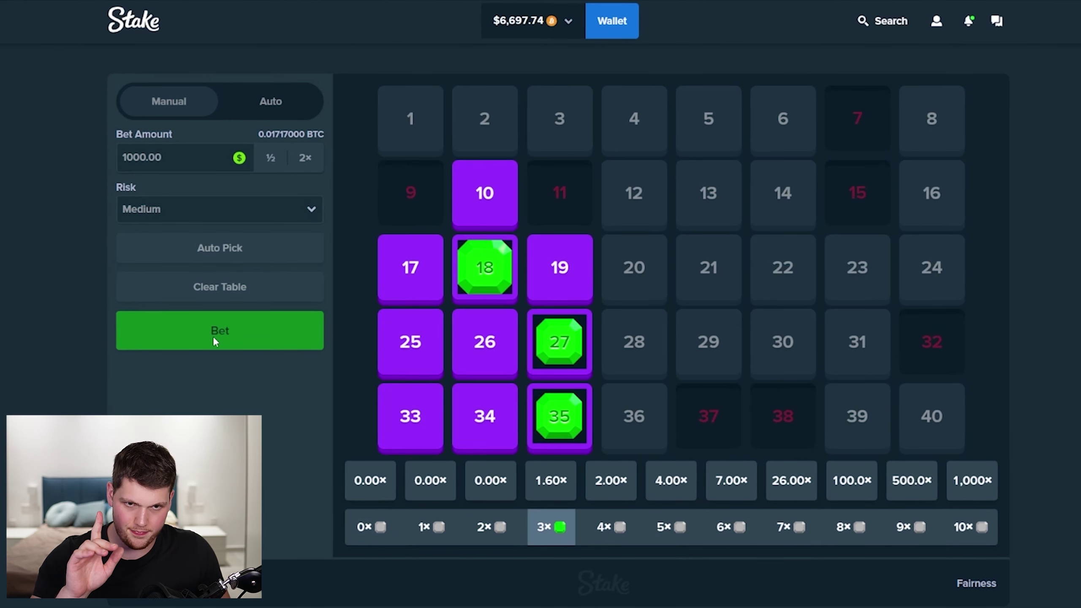
left_click(214, 336)
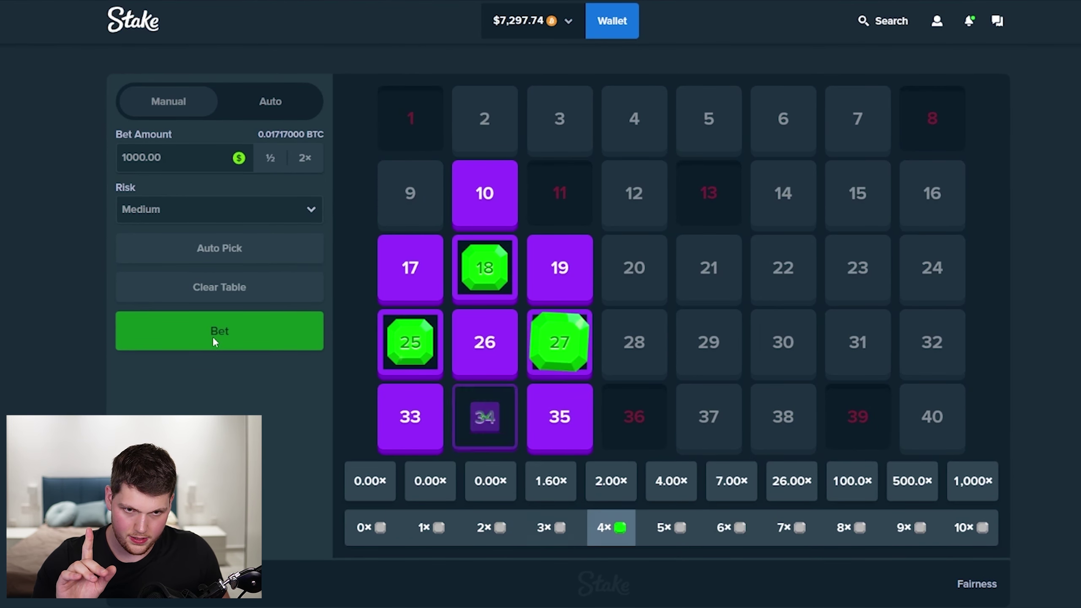
left_click(215, 340)
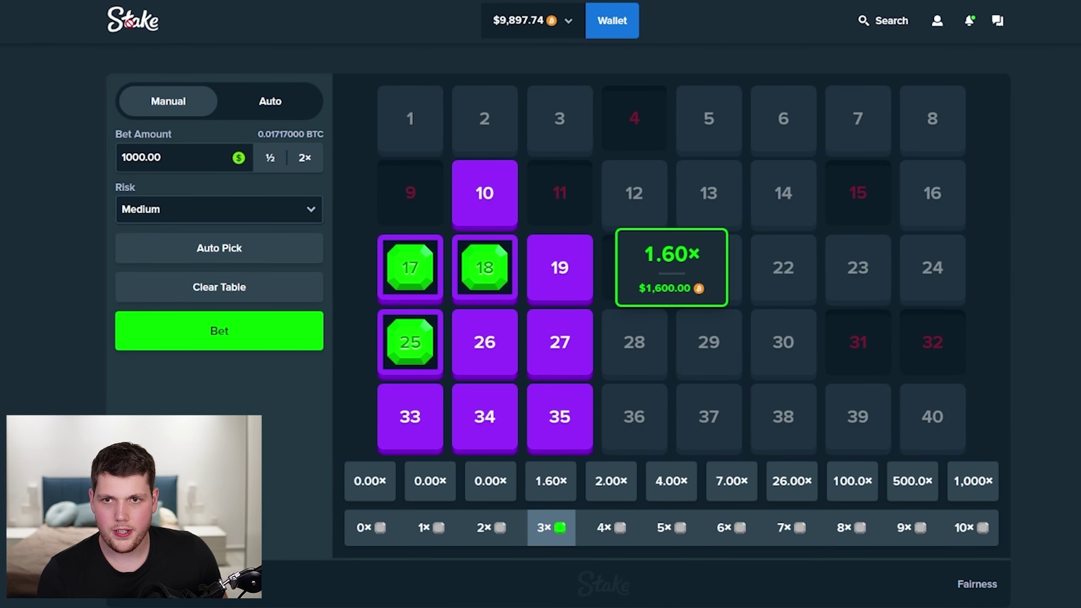
left_click(139, 18)
Step: Open Plinko with a $500 bet on a nine-row board
left_click(406, 465)
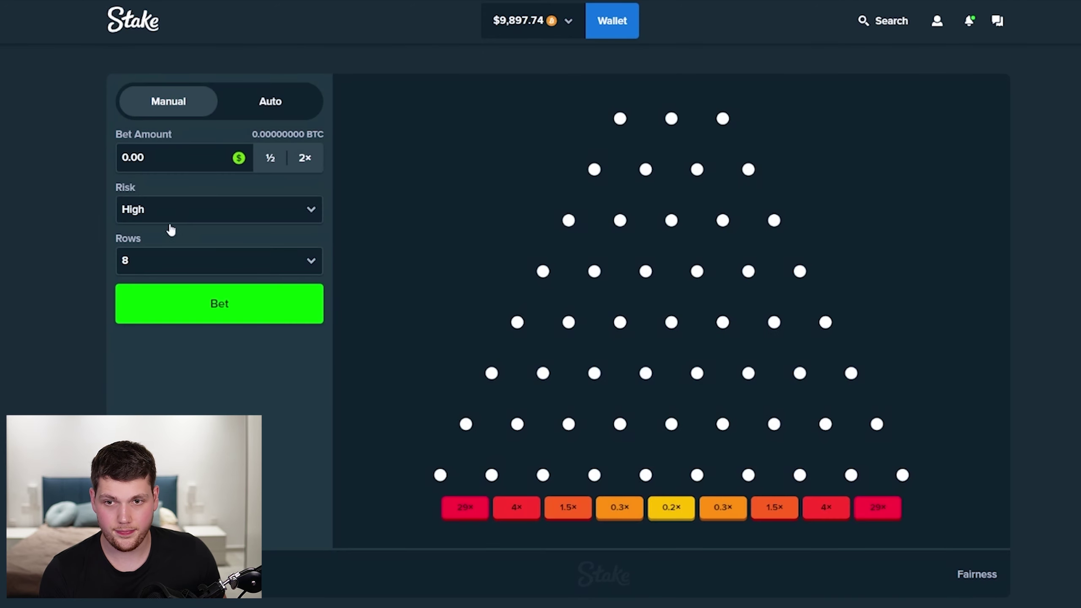
left_click(152, 145)
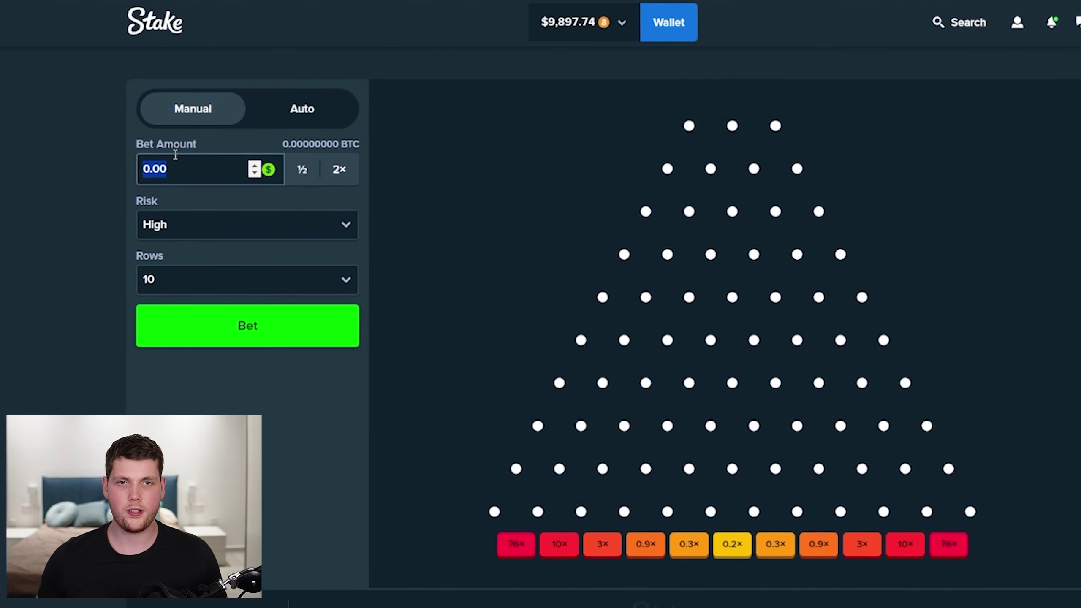
type("500")
left_click(347, 295)
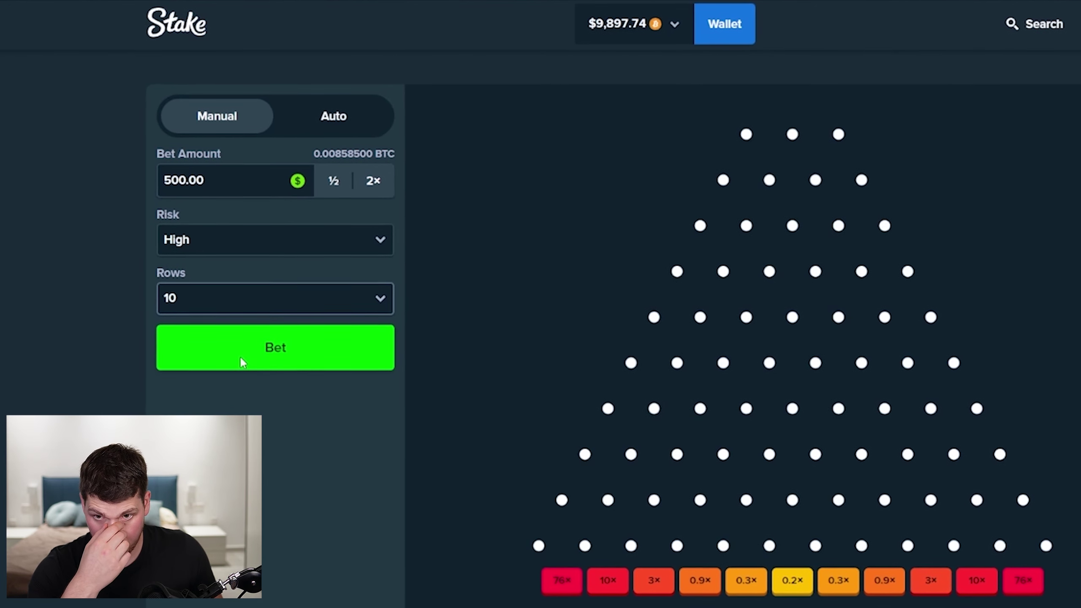
left_click(242, 346)
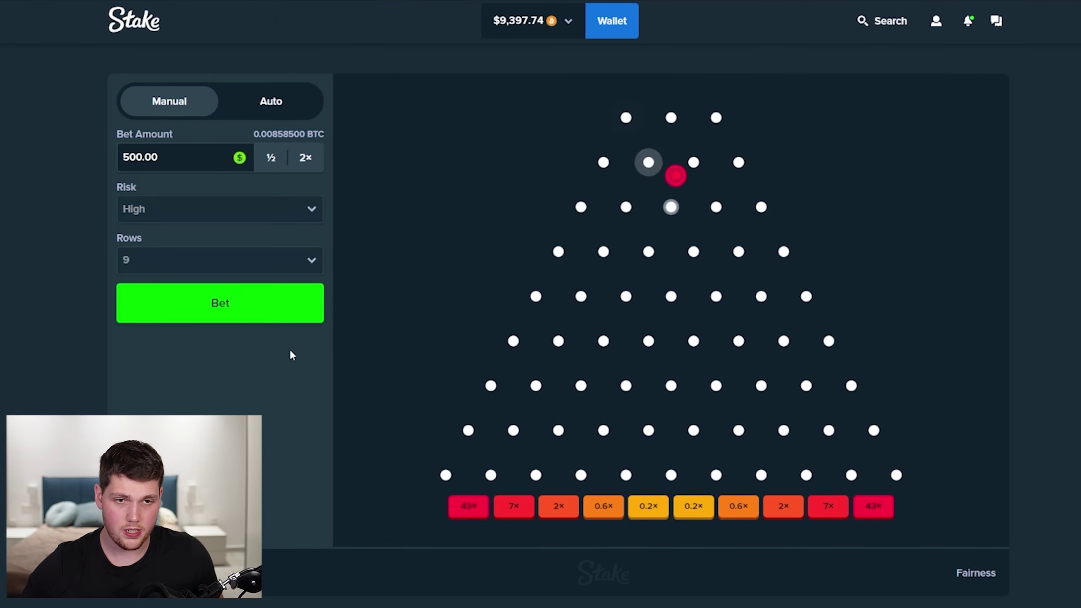
Step: Drop nine $500 high-risk balls, ending at $7,597.74, and return to the lobby
left_click(240, 310)
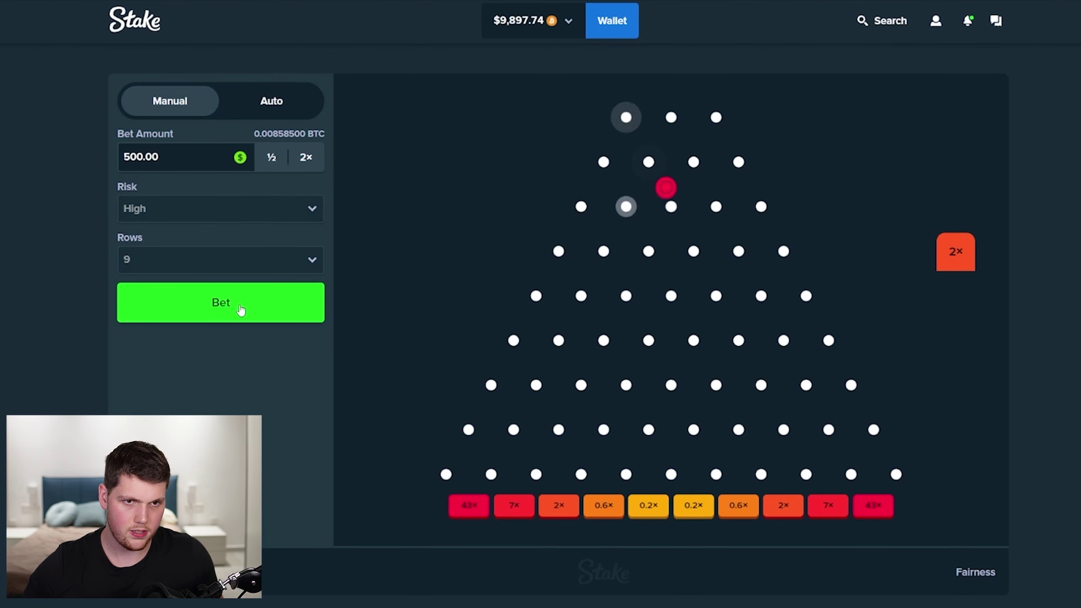
left_click(241, 310)
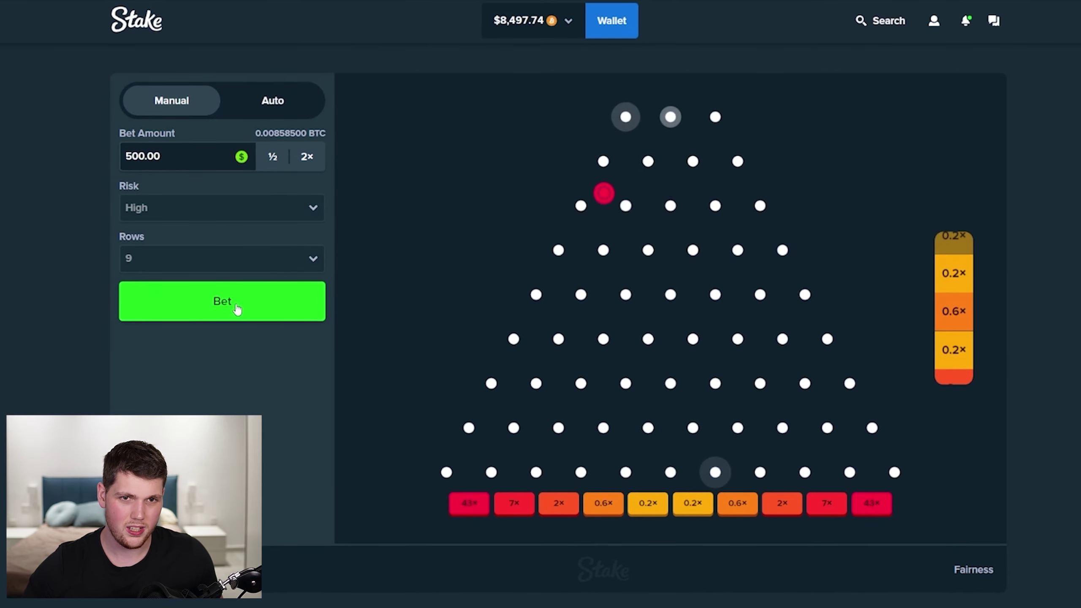
left_click(239, 309)
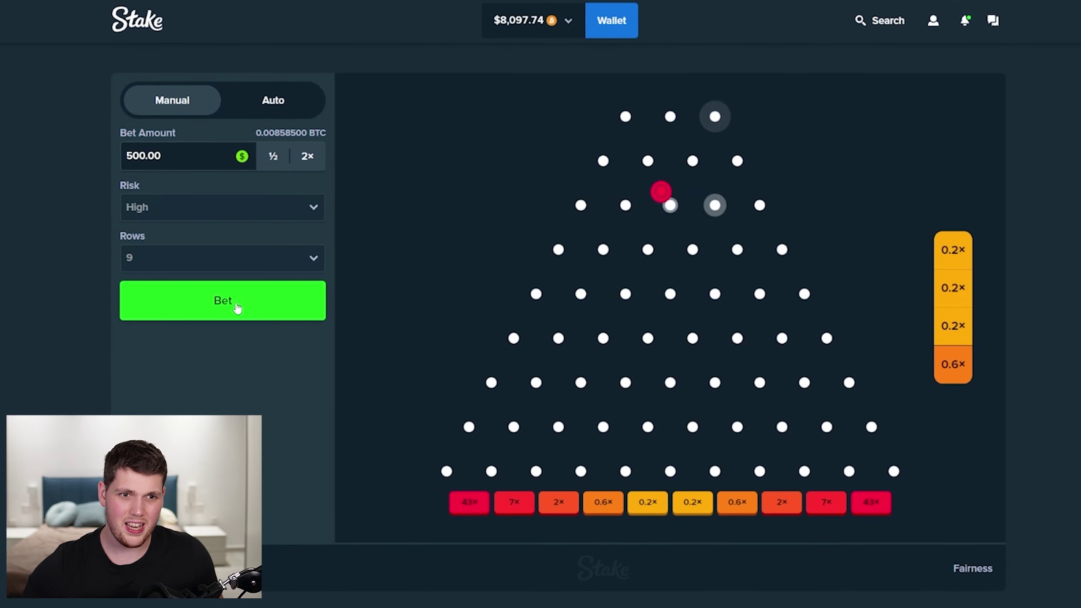
left_click(239, 309)
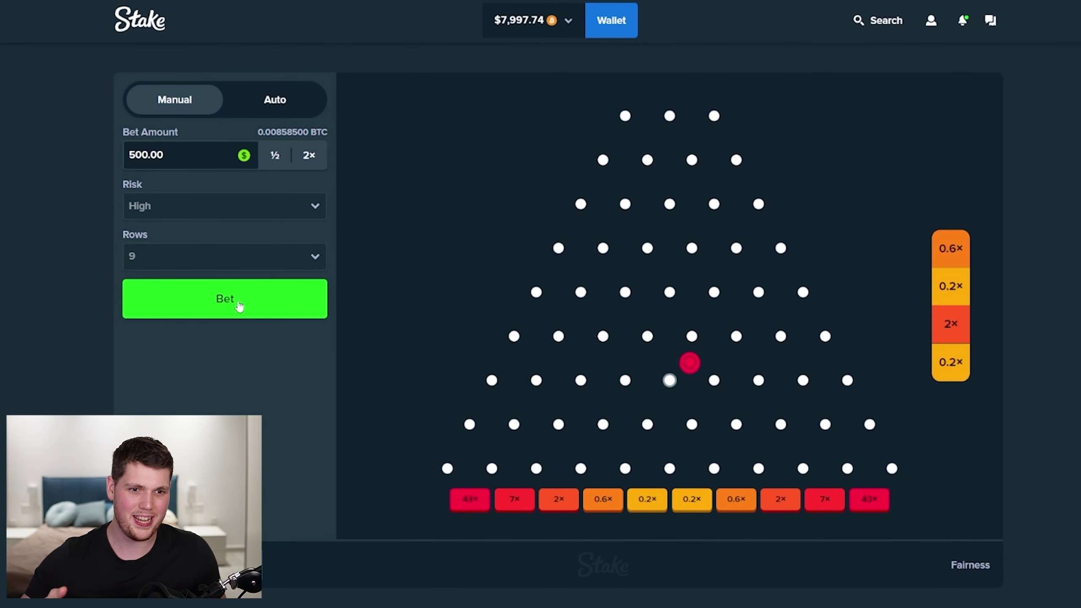
left_click(239, 305)
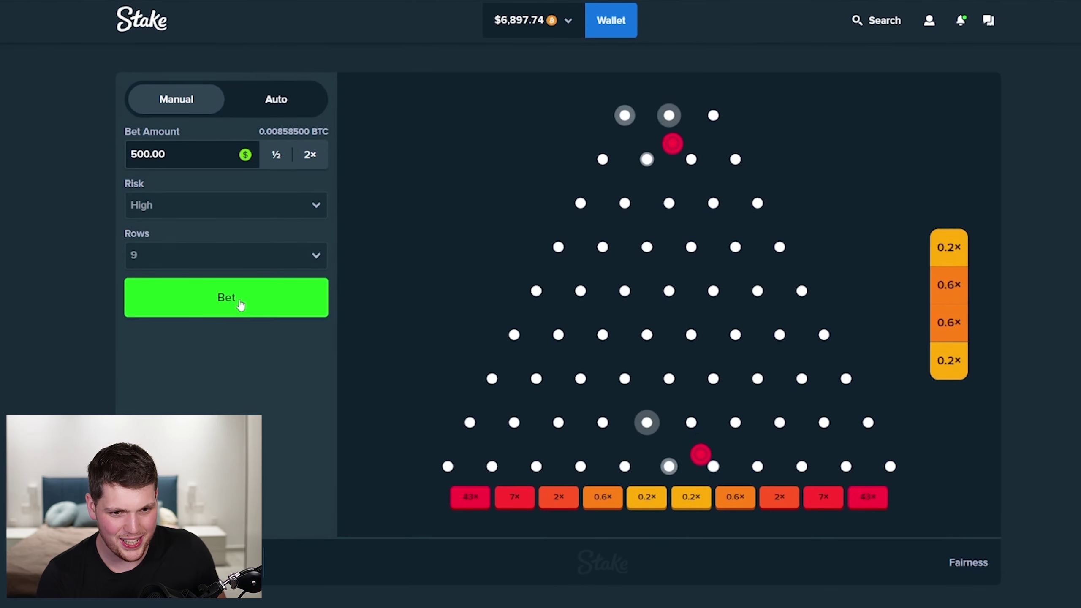
left_click(241, 305)
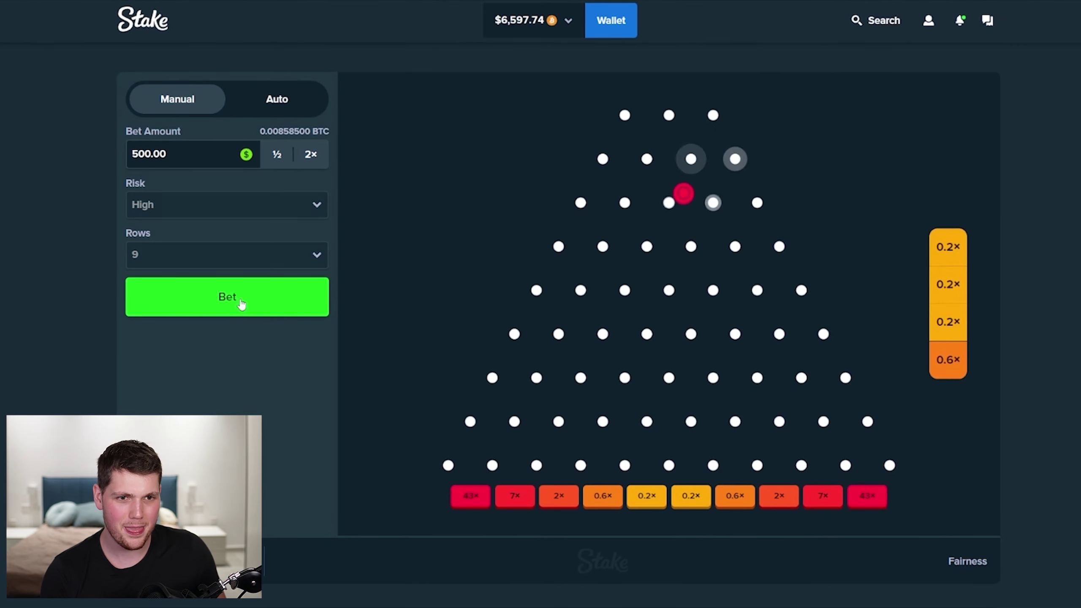
left_click(241, 305)
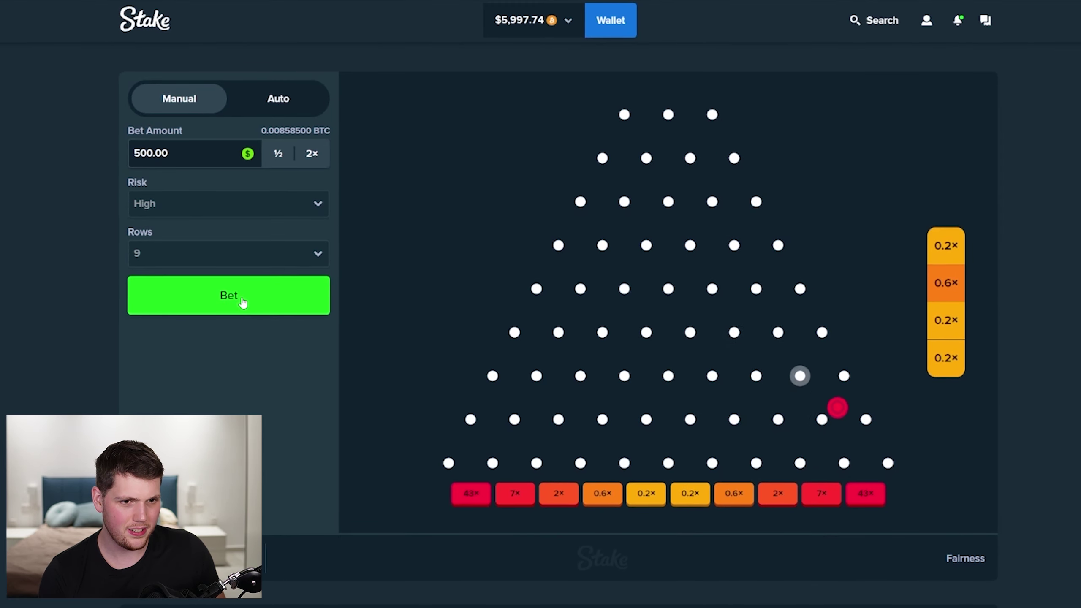
left_click(243, 302)
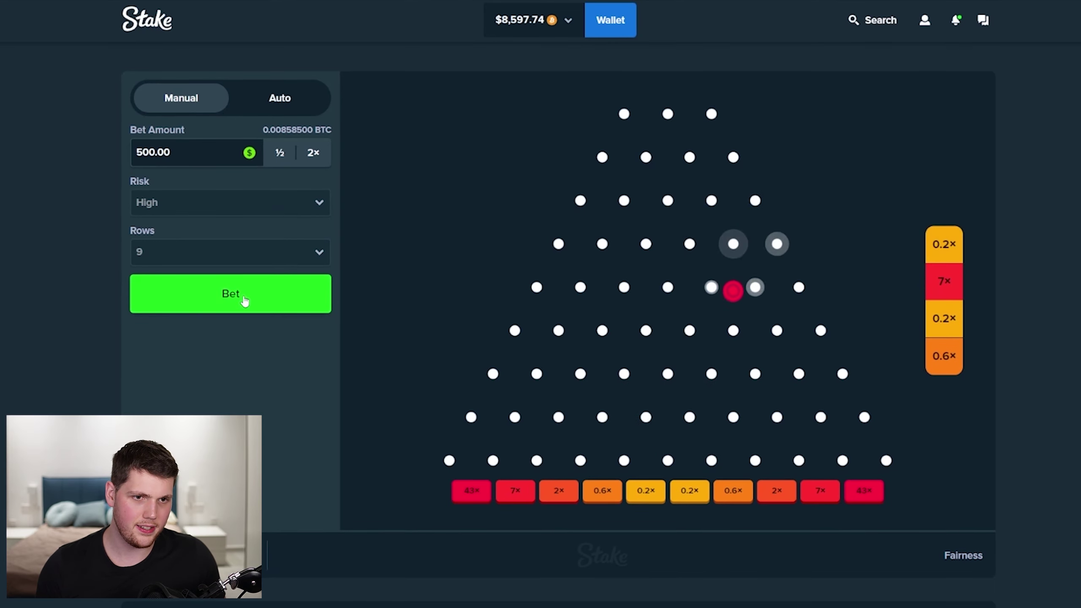
left_click(244, 302)
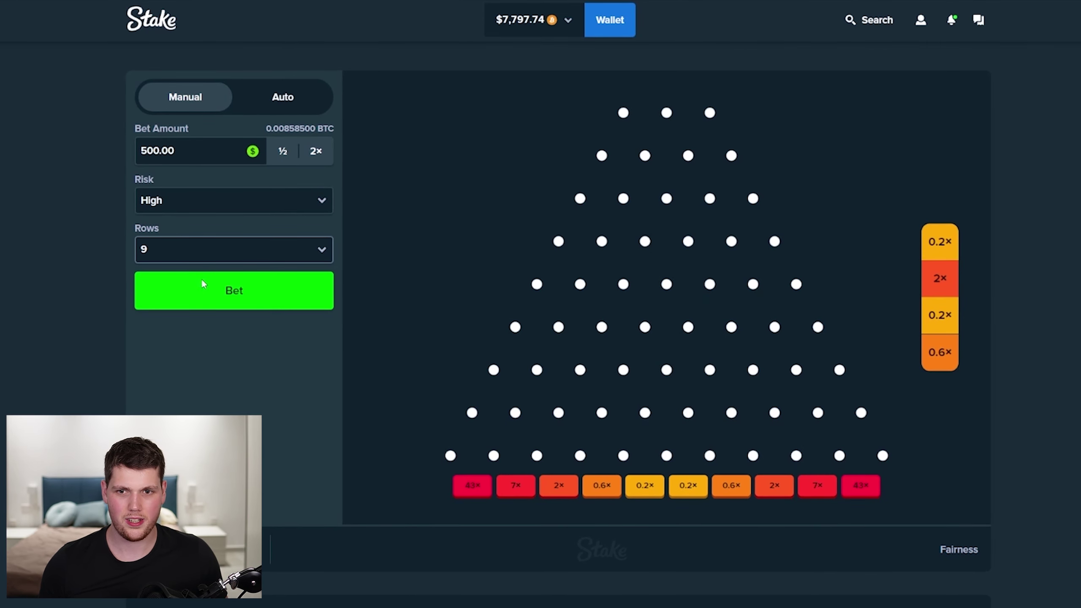
left_click(153, 21)
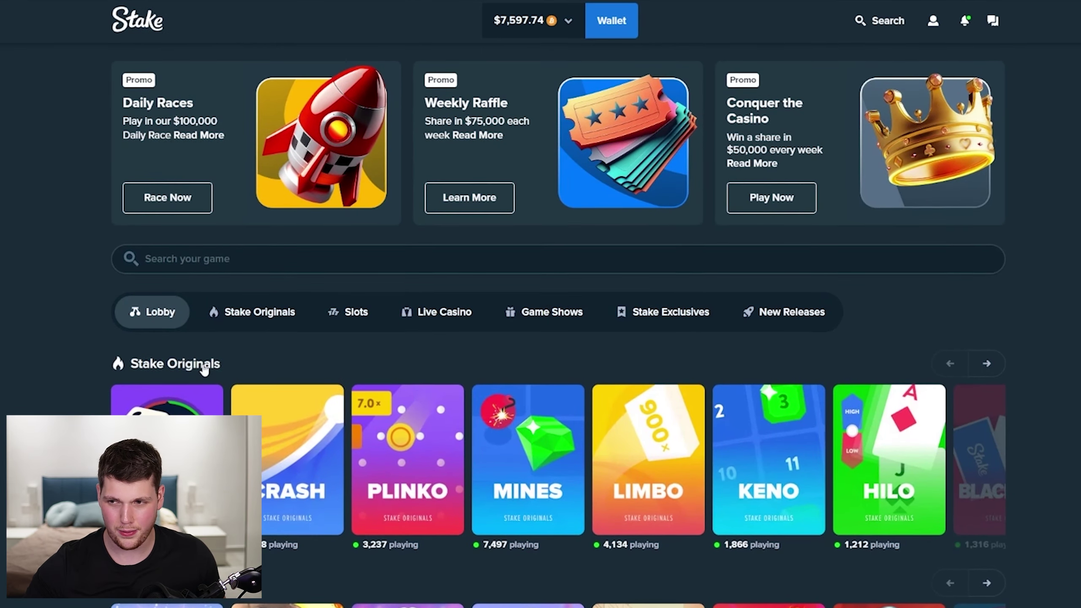
Step: Open Dice from Stake Originals and roll three times at $500, 25% win chance
left_click(203, 364)
left_click(261, 329)
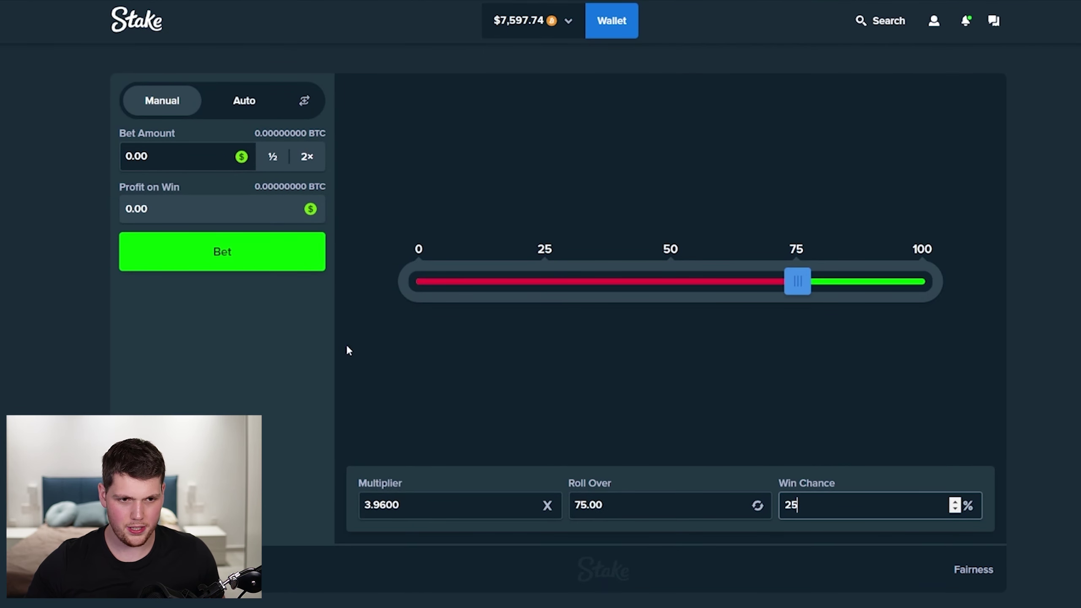
left_click(192, 262)
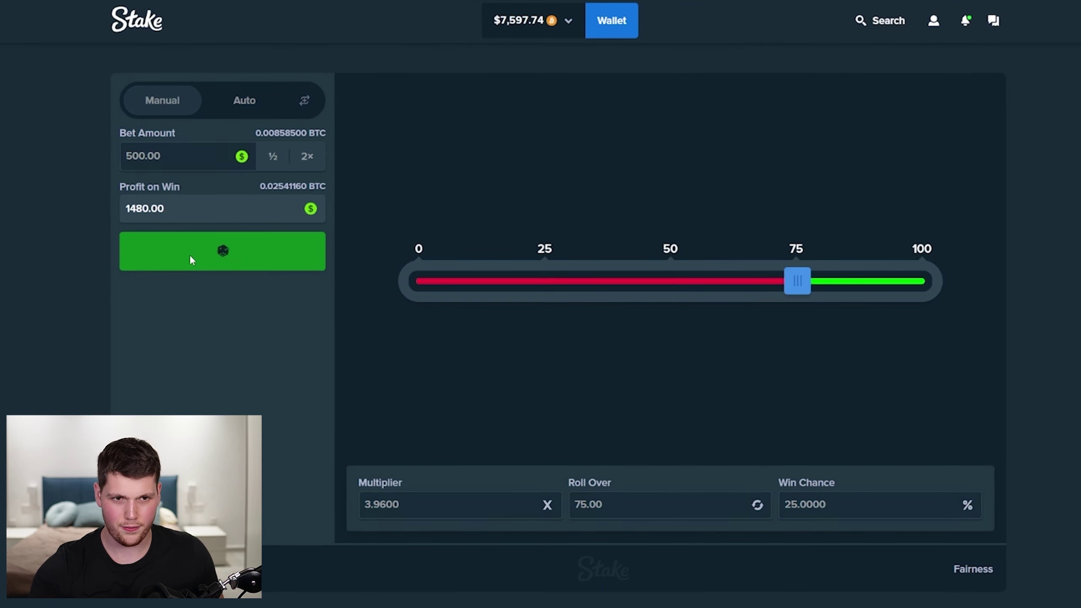
left_click(191, 262)
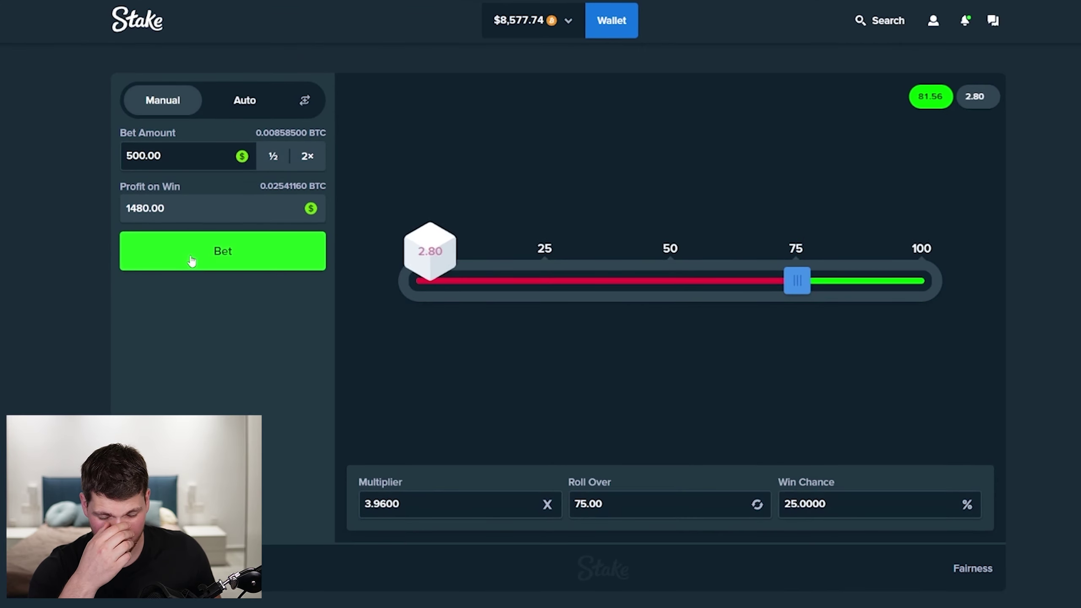
left_click(191, 259)
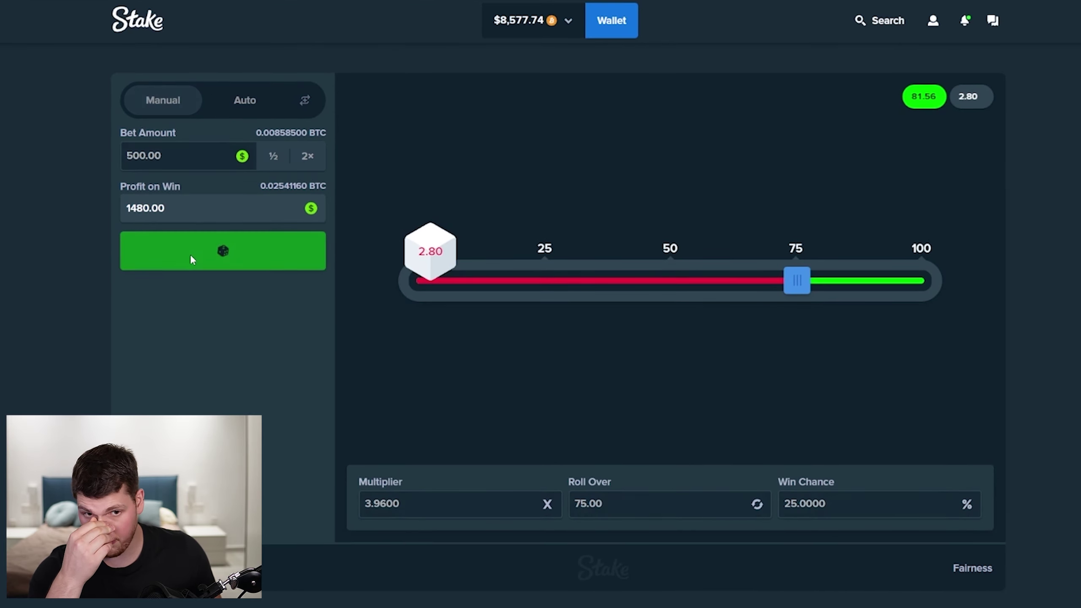
Step: Halve the bet for three $250 rolls, then double back for two $500 rolls
left_click(273, 155)
left_click(242, 267)
left_click(244, 267)
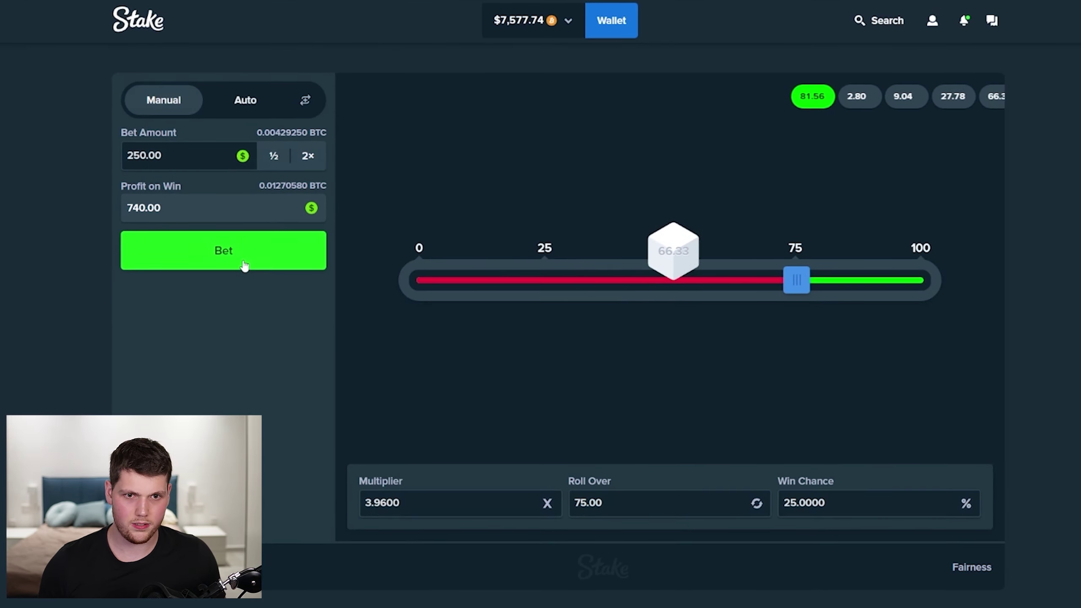
left_click(244, 266)
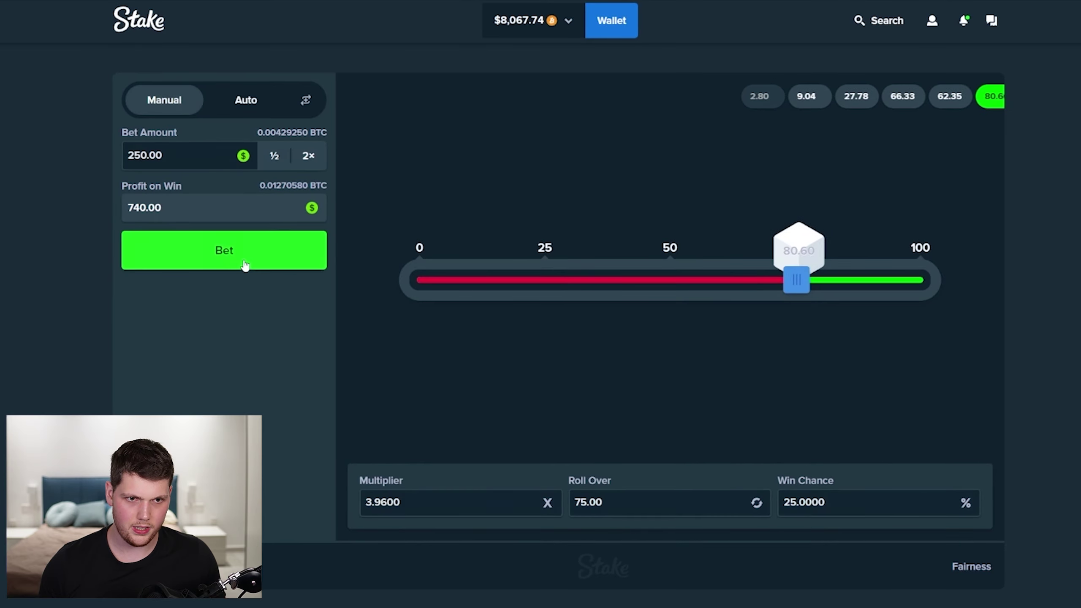
left_click(308, 155)
left_click(257, 260)
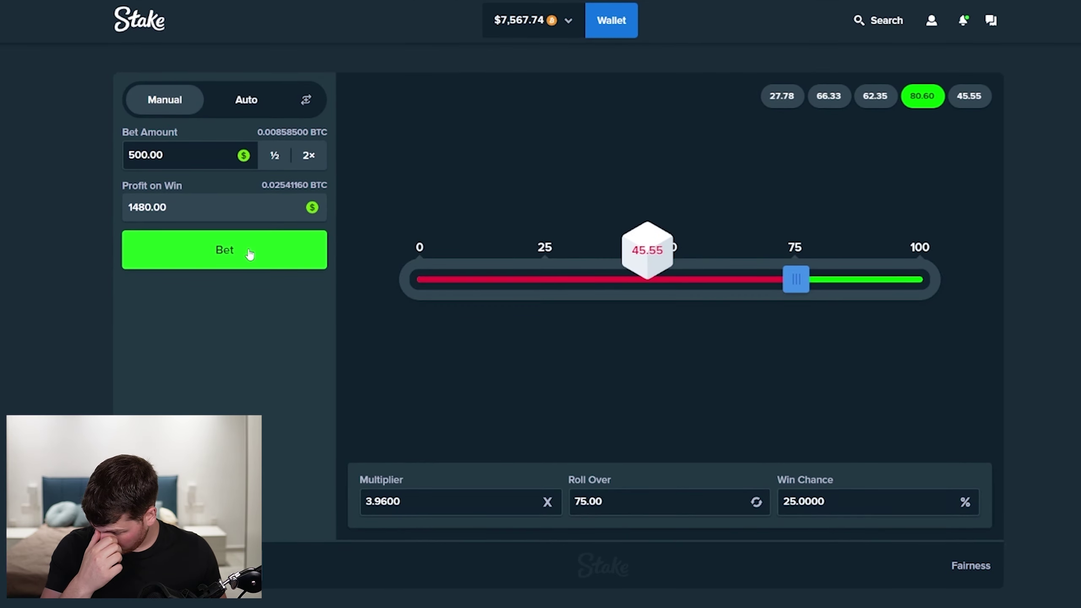
left_click(250, 254)
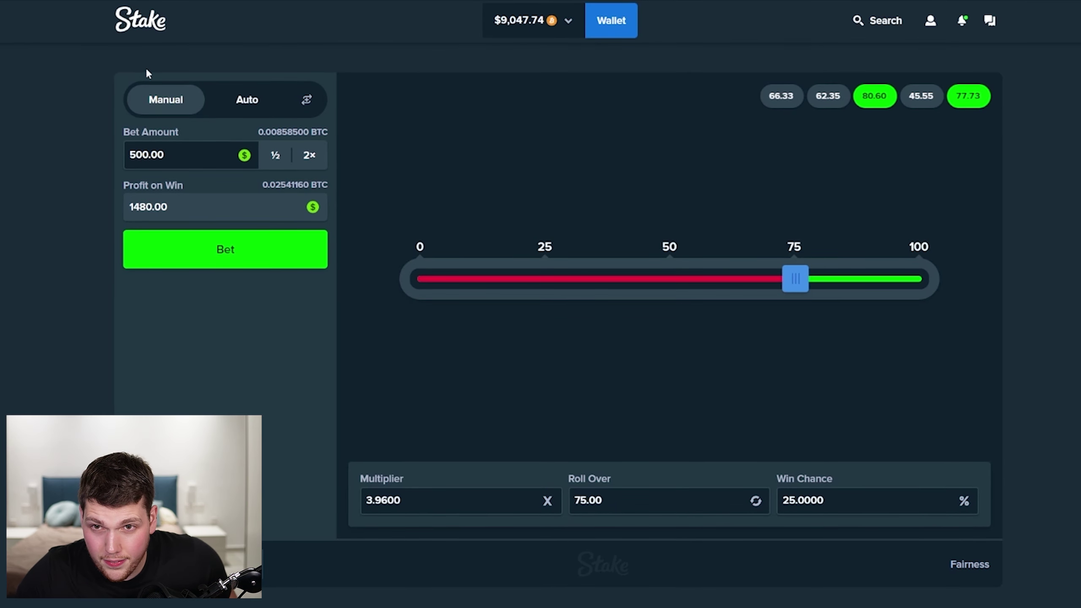
Step: Open Limbo with a $100 bet at 8.00× target and place six bets
left_click(144, 20)
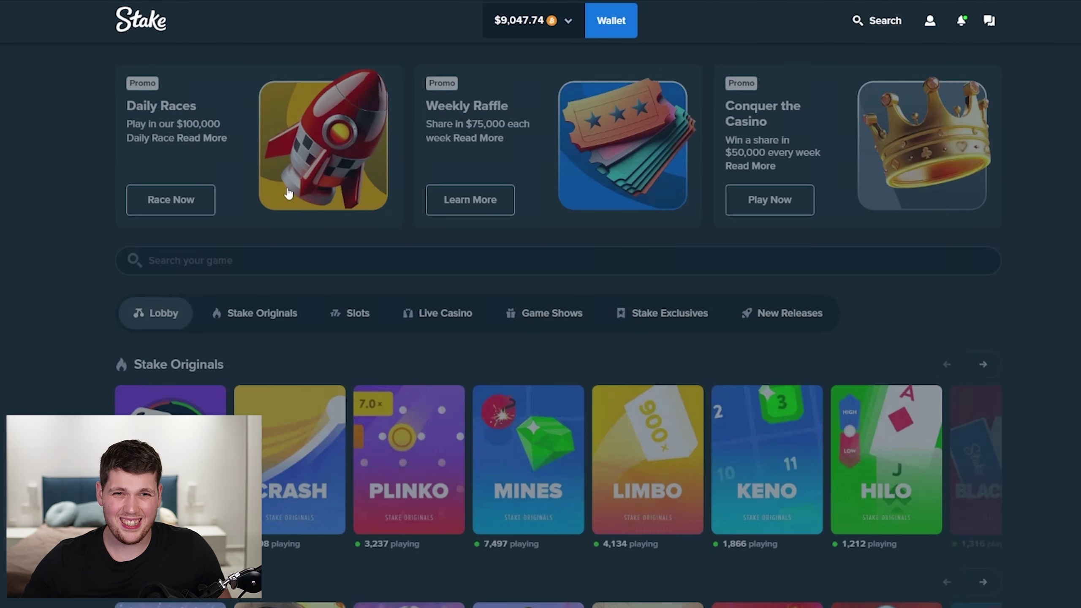
left_click(644, 470)
left_click(404, 498)
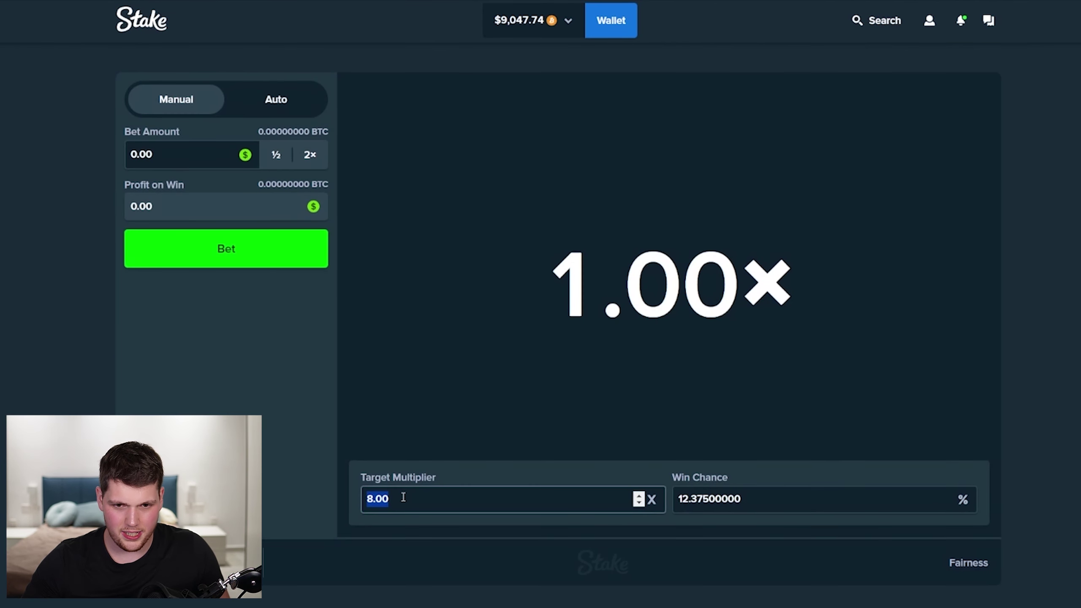
key("BackSpace")
left_click(157, 162)
type("1")
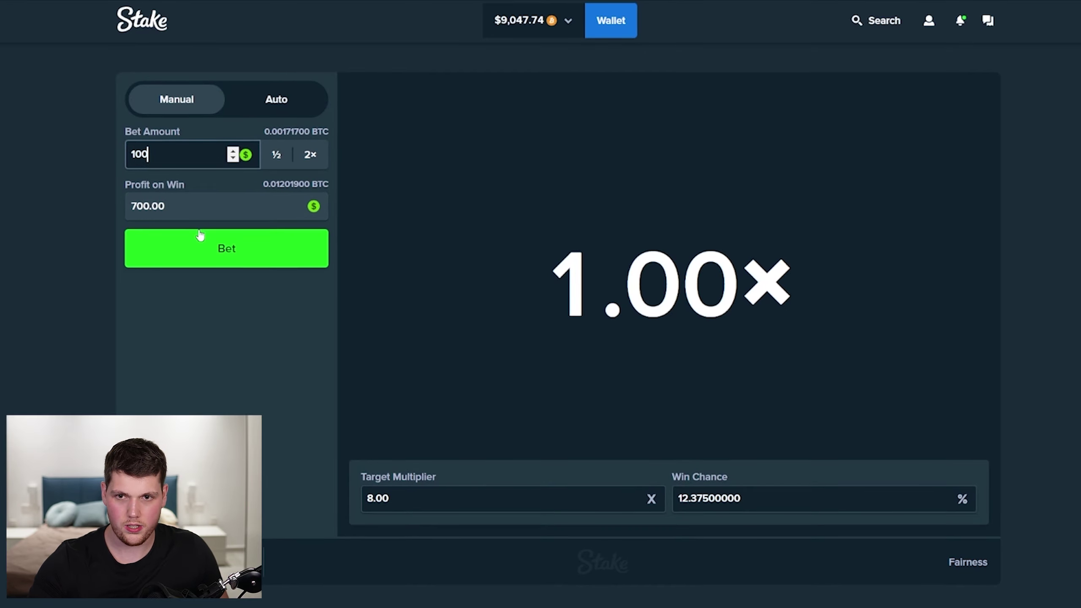
left_click(201, 237)
left_click(200, 244)
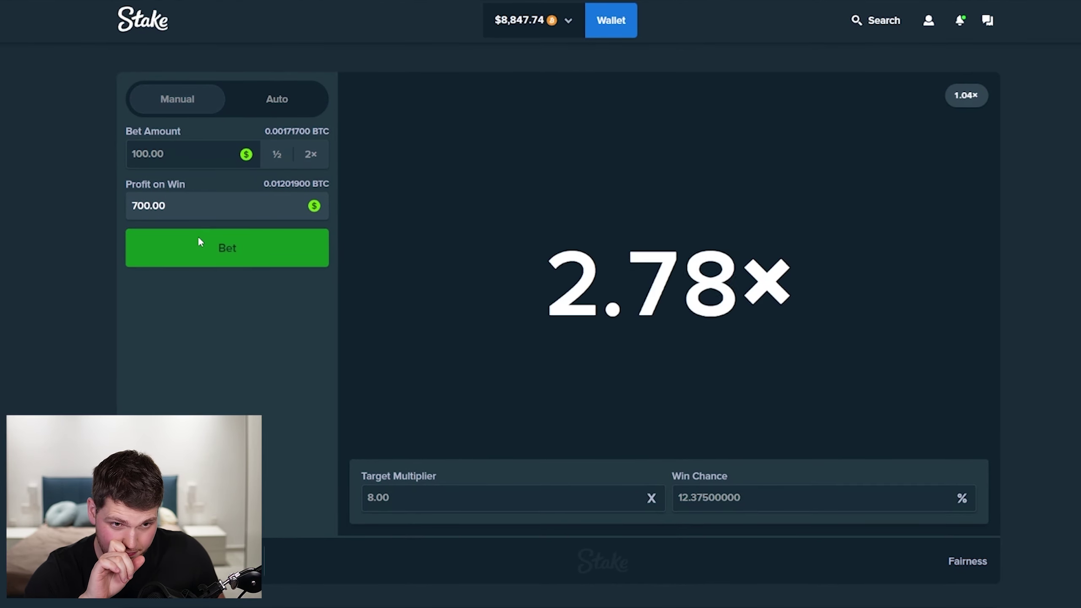
left_click(200, 244)
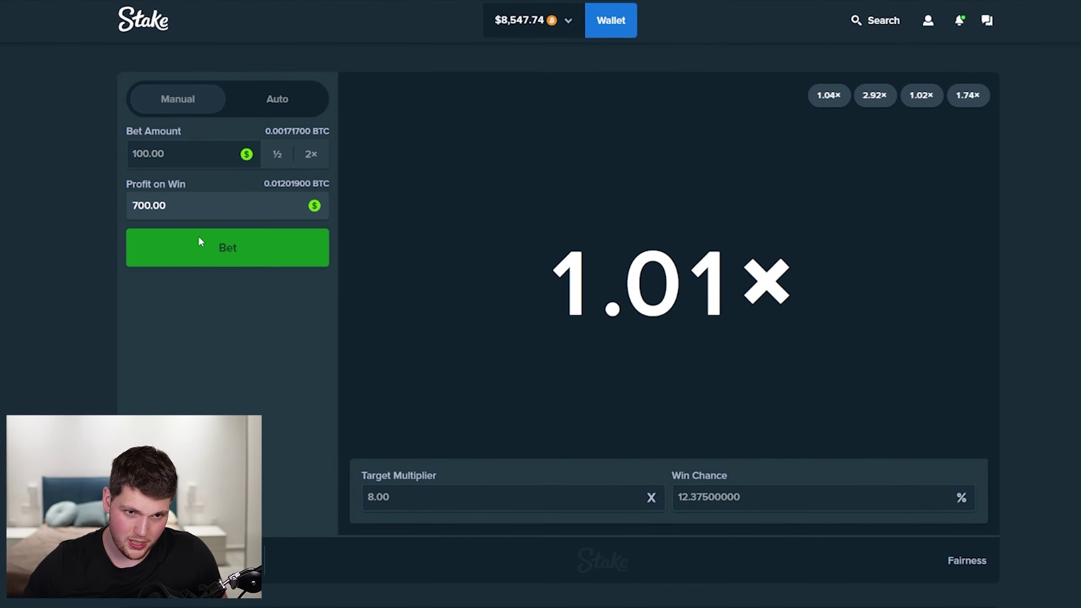
left_click(198, 236)
left_click(199, 236)
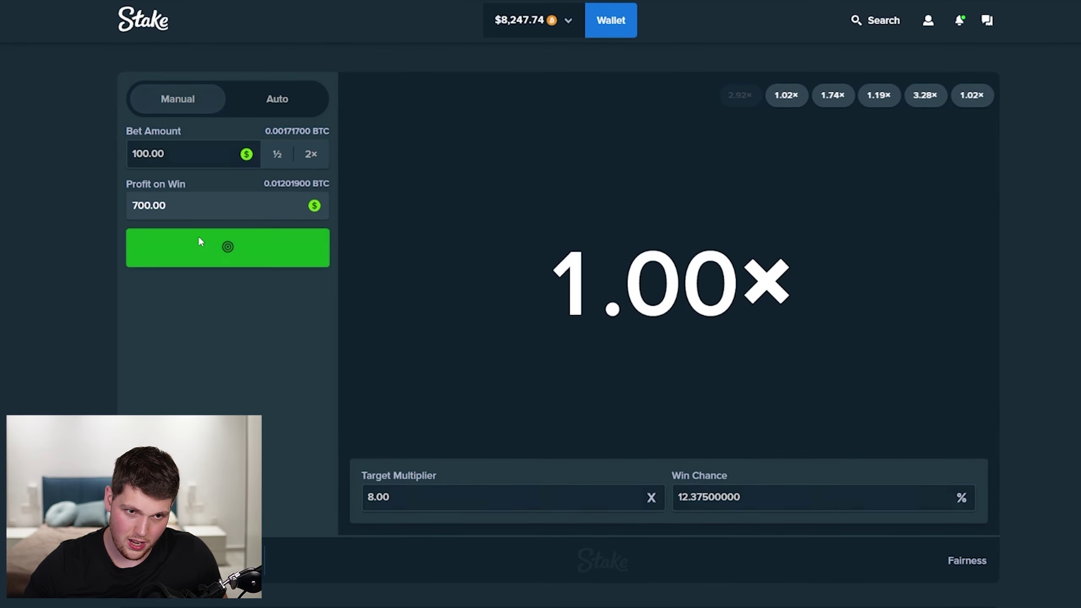
left_click(194, 244)
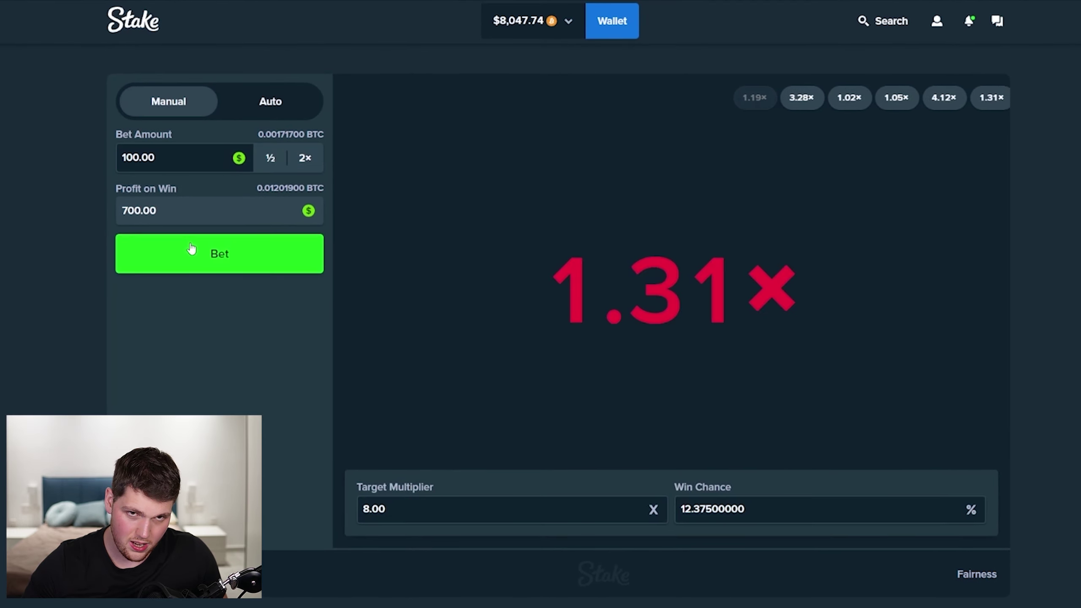
Step: Place ten more $100 Limbo bets at the 8.00× target
left_click(190, 244)
left_click(190, 242)
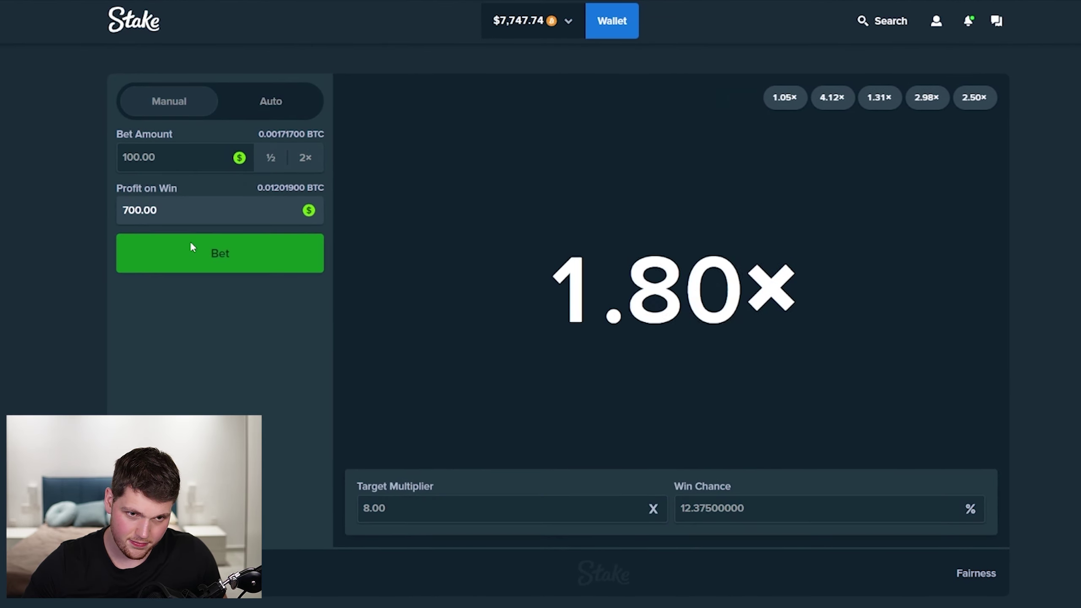
left_click(191, 241)
left_click(191, 241)
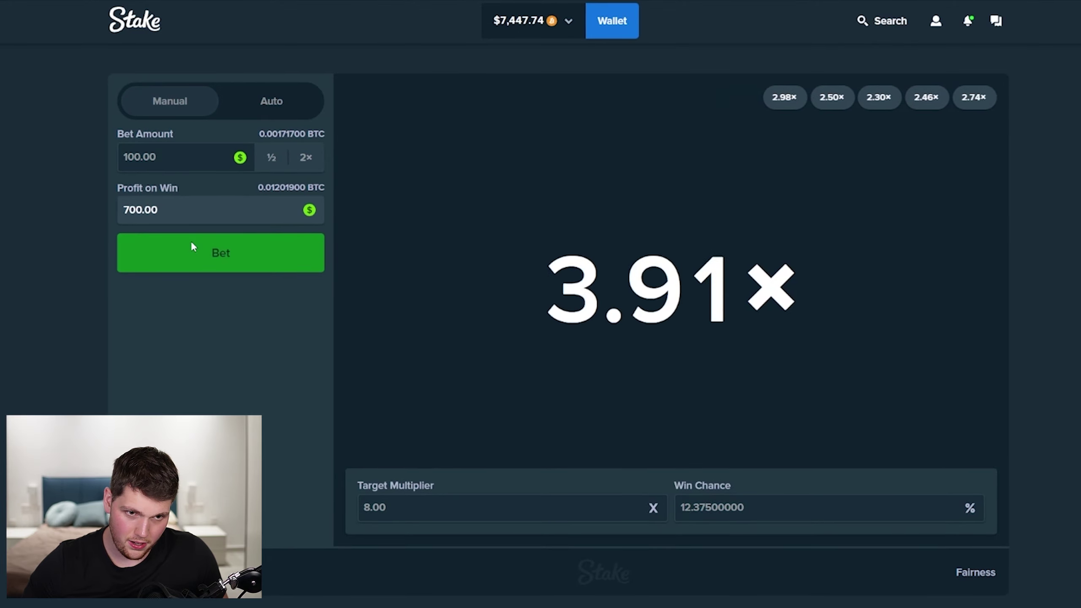
left_click(190, 243)
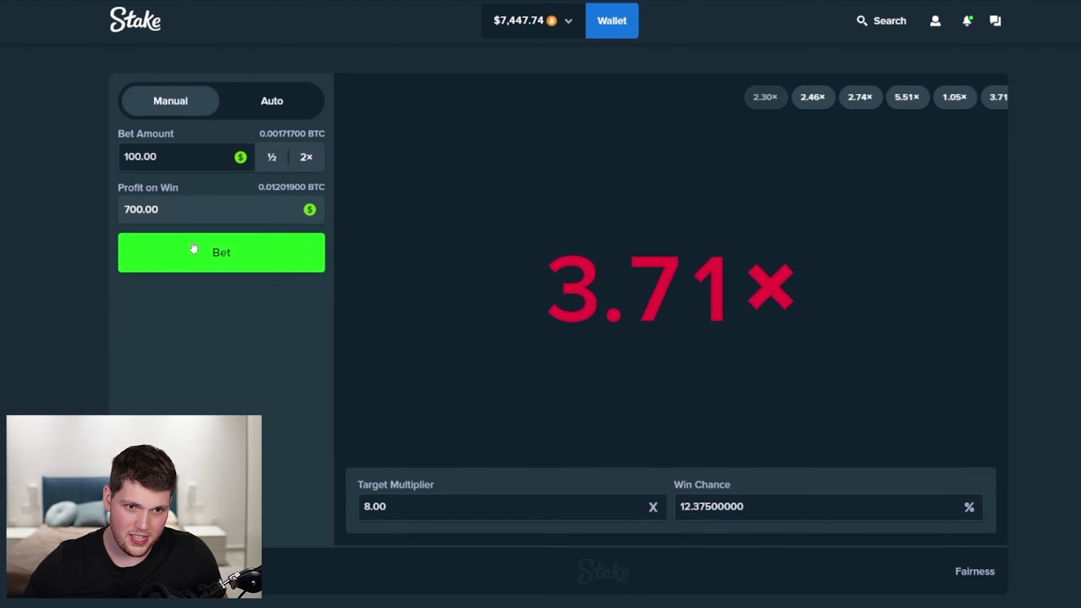
left_click(193, 244)
left_click(192, 247)
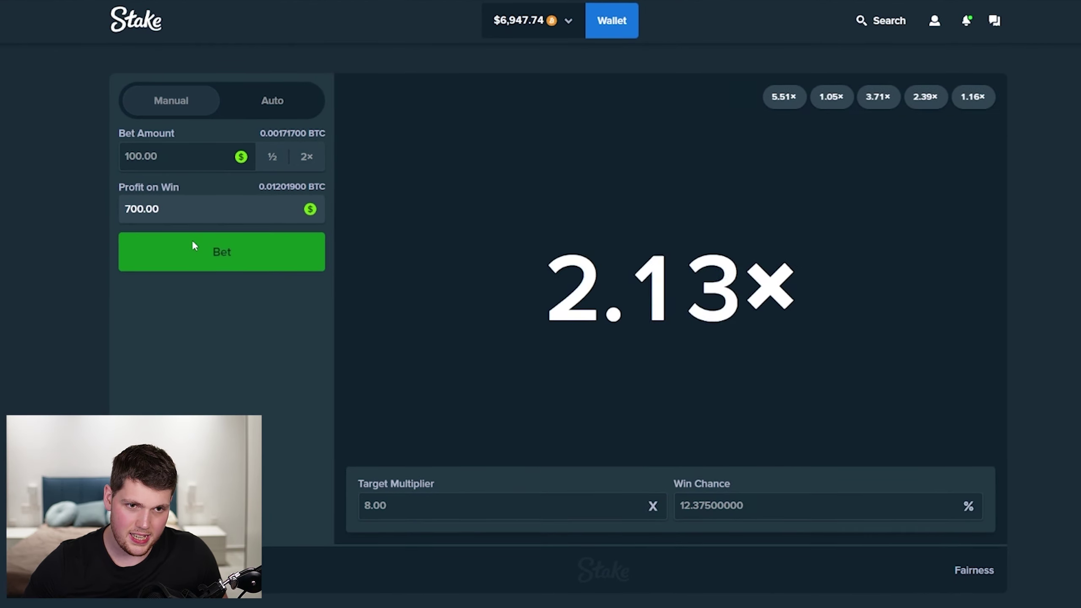
left_click(193, 247)
left_click(193, 247)
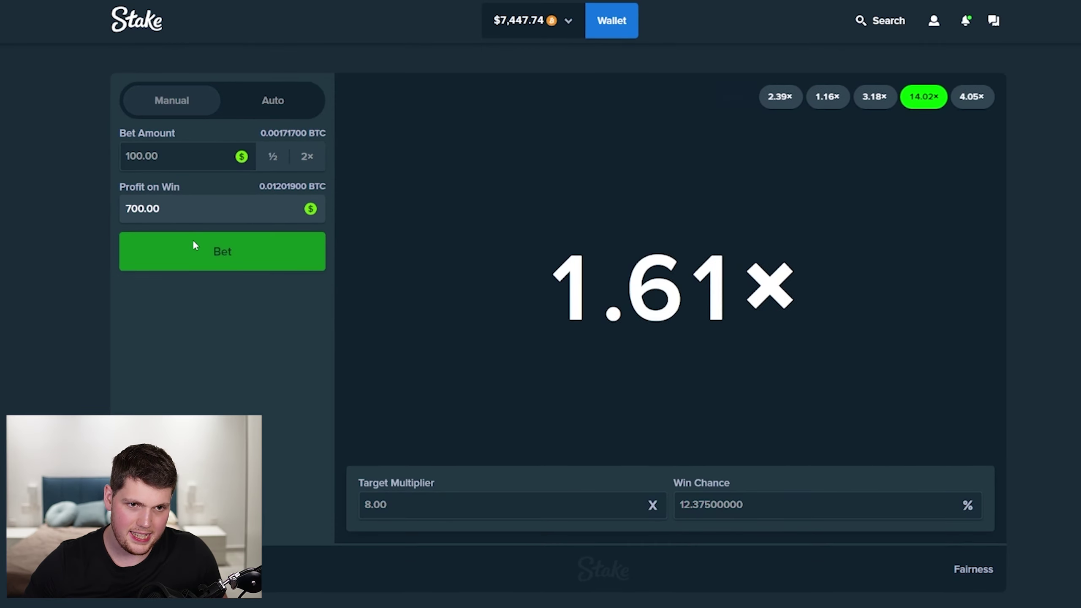
left_click(193, 247)
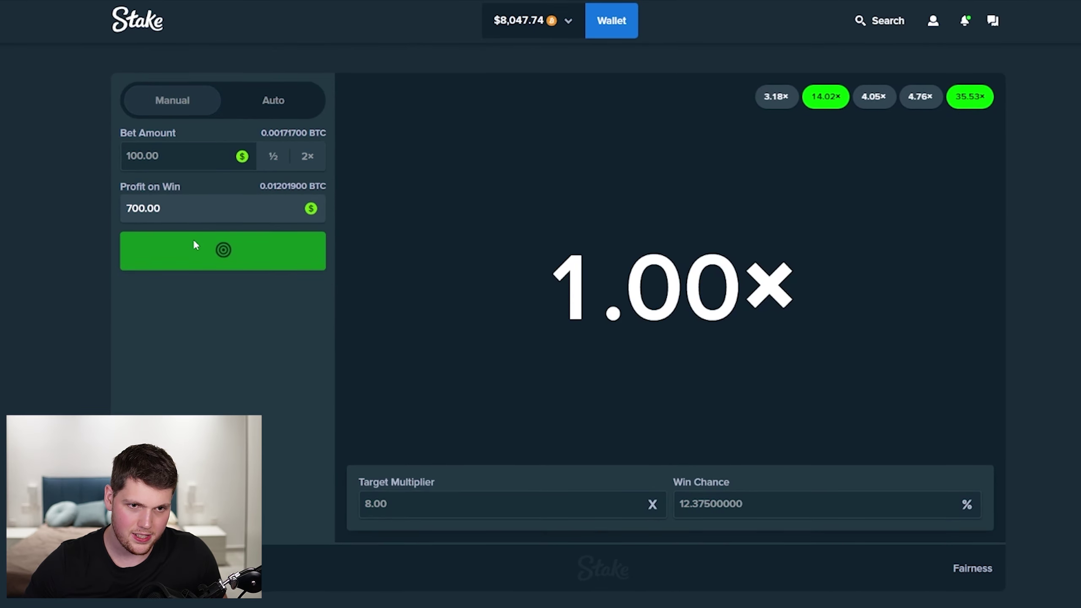
Step: Finish the $100 Limbo run at $9,247.74 after a 27.35× win, then leave Limbo
left_click(194, 245)
left_click(195, 245)
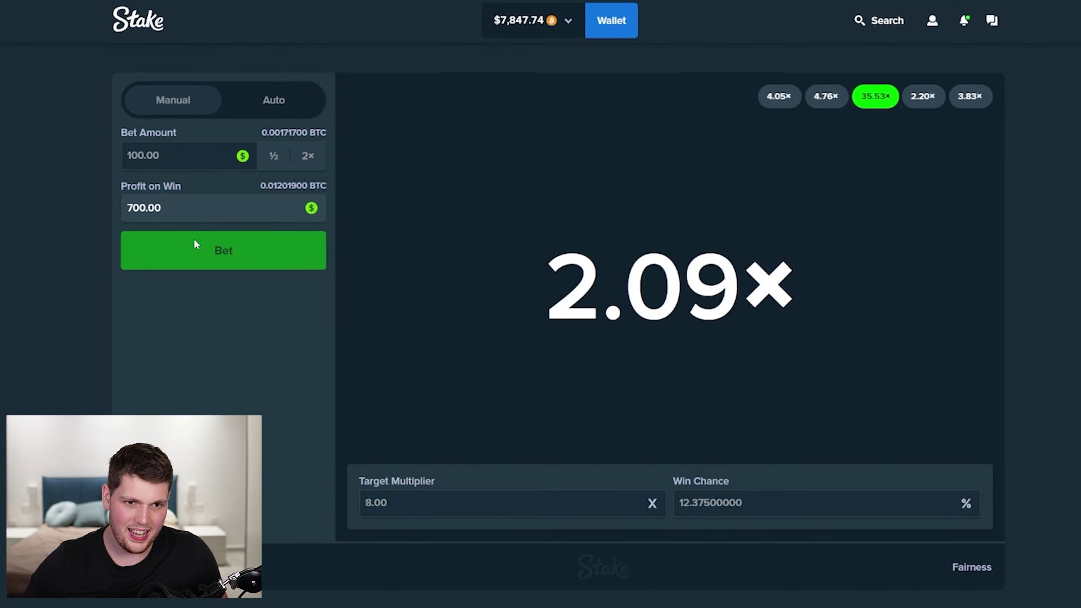
left_click(196, 245)
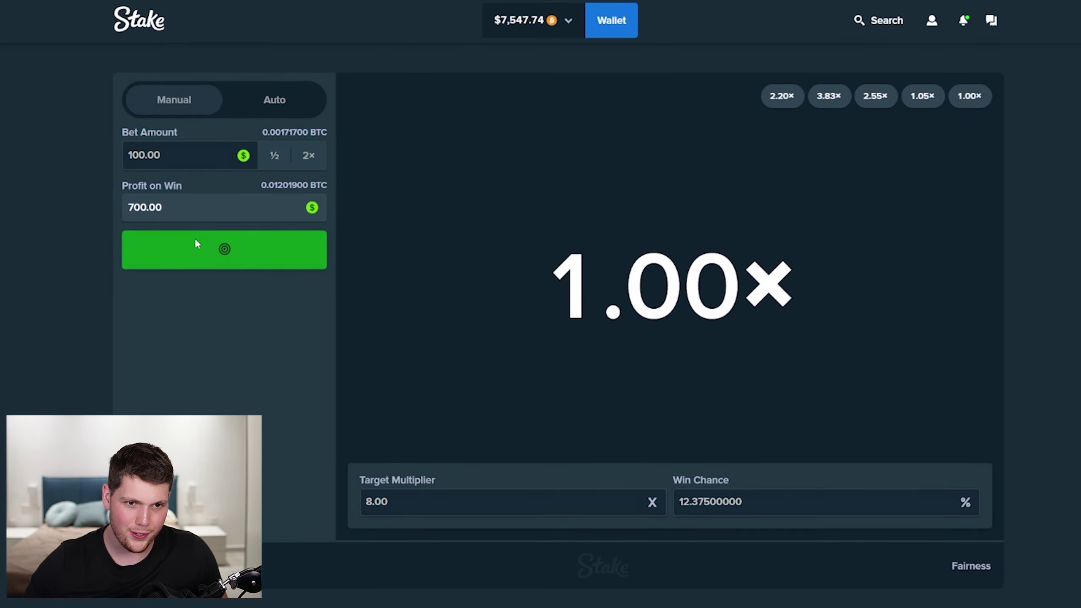
left_click(195, 246)
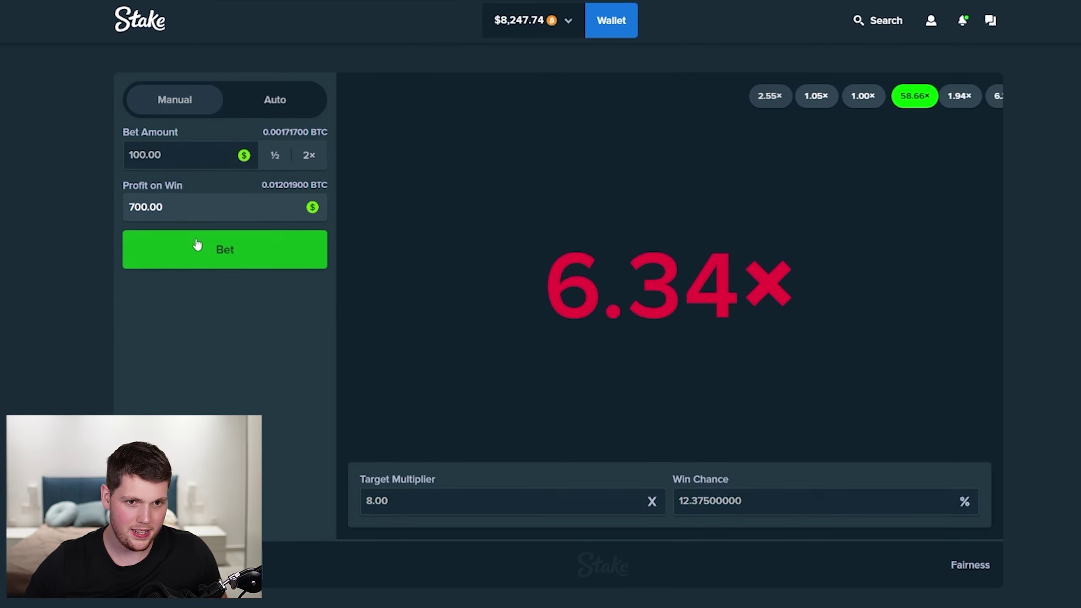
left_click(196, 245)
left_click(196, 244)
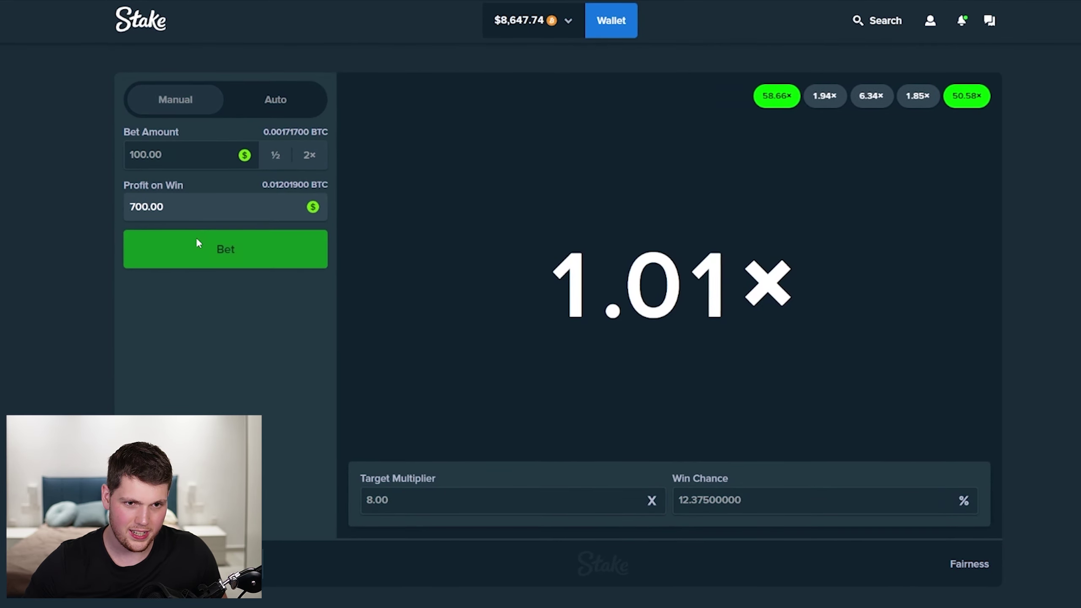
left_click(196, 244)
left_click(196, 237)
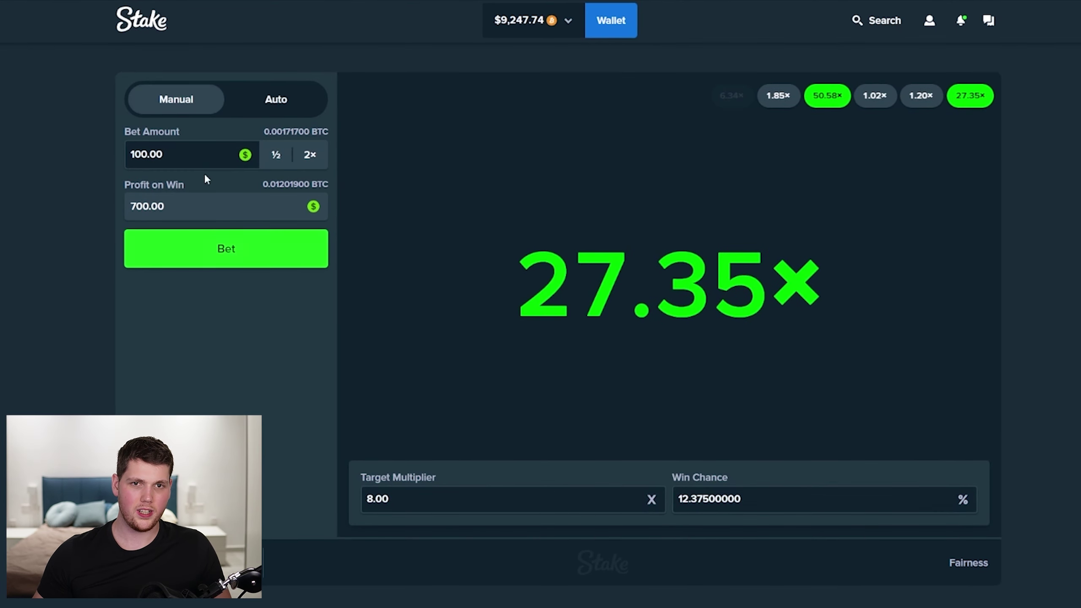
left_click(169, 34)
Step: Open Keno and play five $1,000 medium-risk rounds, hitting 26.00× for $34,247.74
left_click(253, 309)
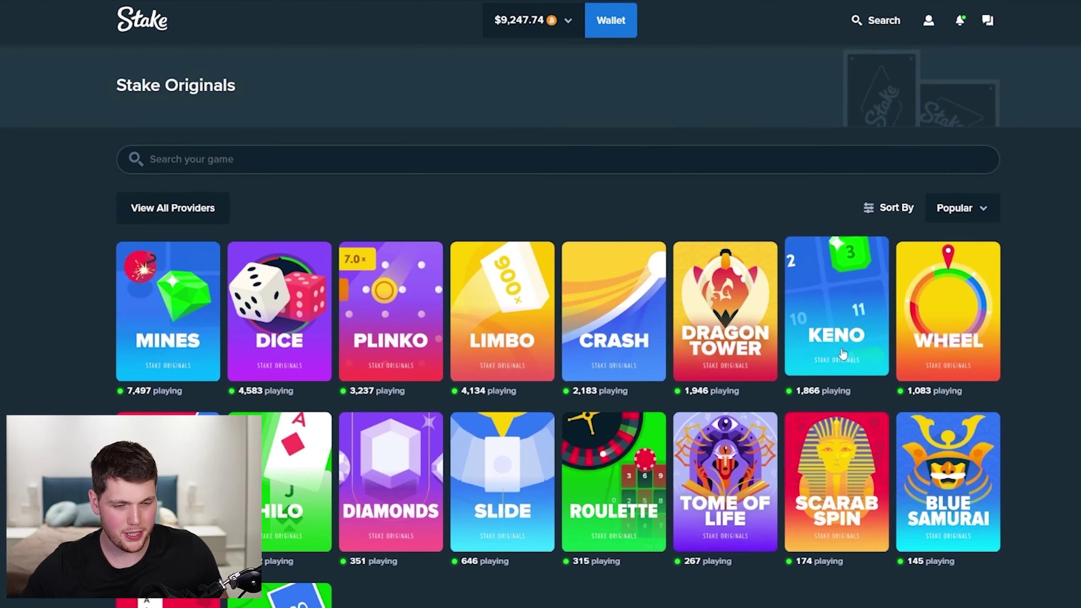
left_click(838, 312)
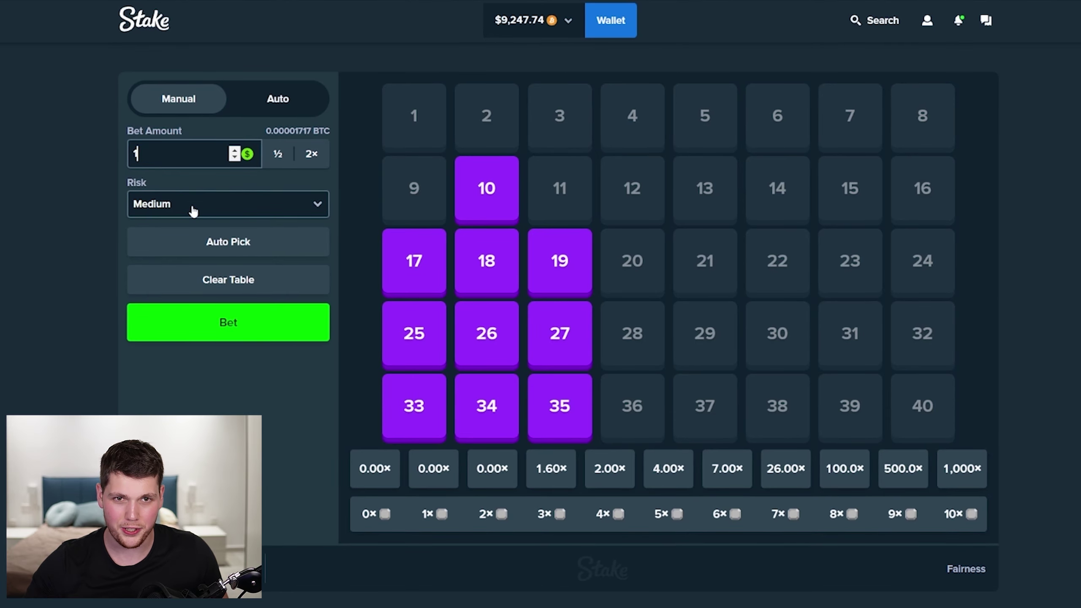
type("000")
left_click(188, 338)
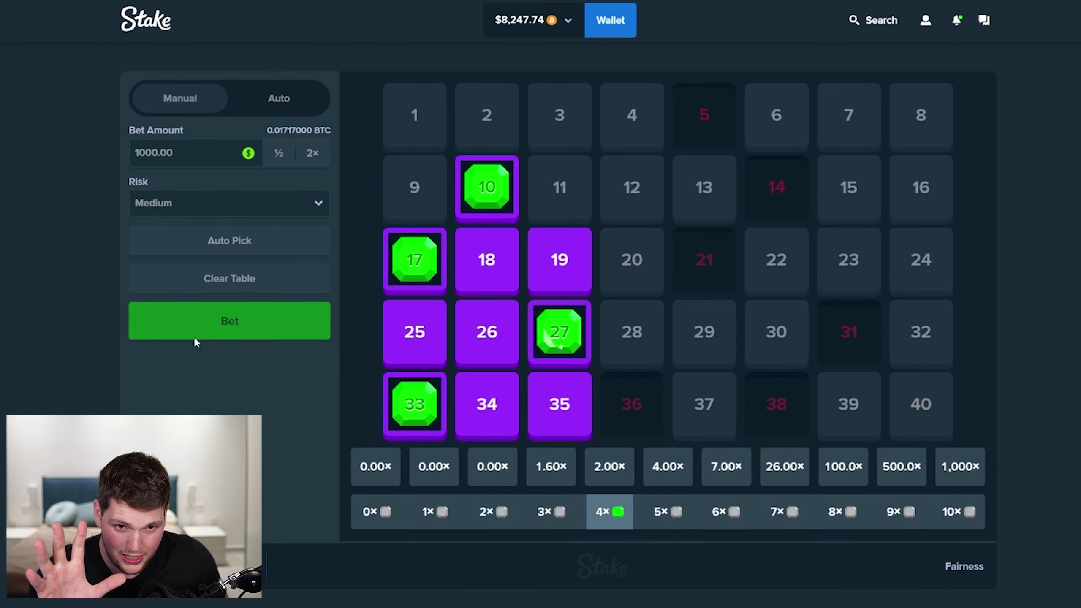
left_click(196, 336)
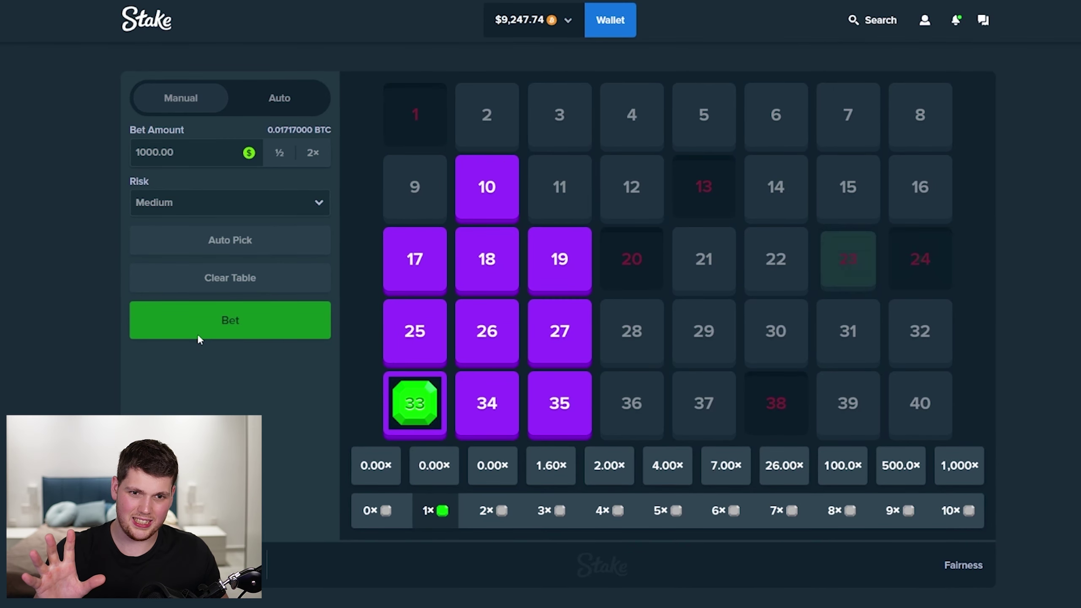
left_click(198, 335)
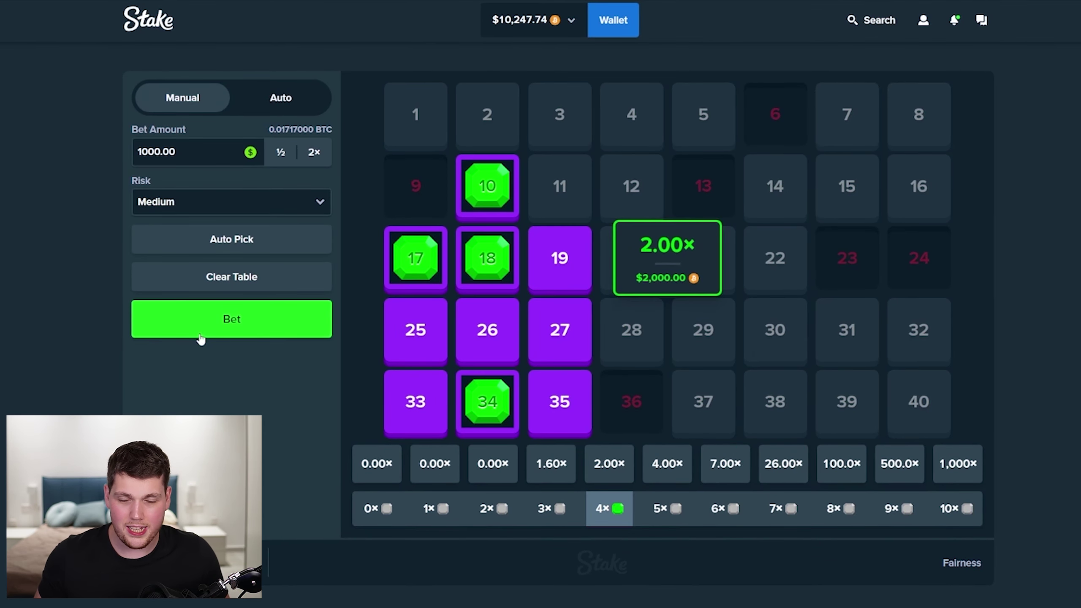
left_click(201, 334)
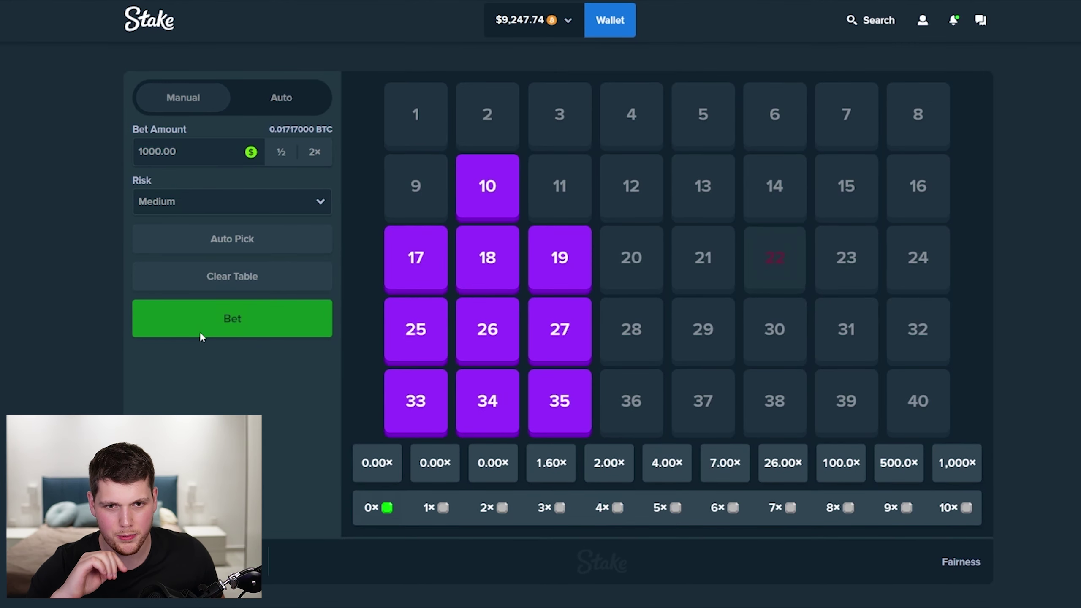
left_click(188, 340)
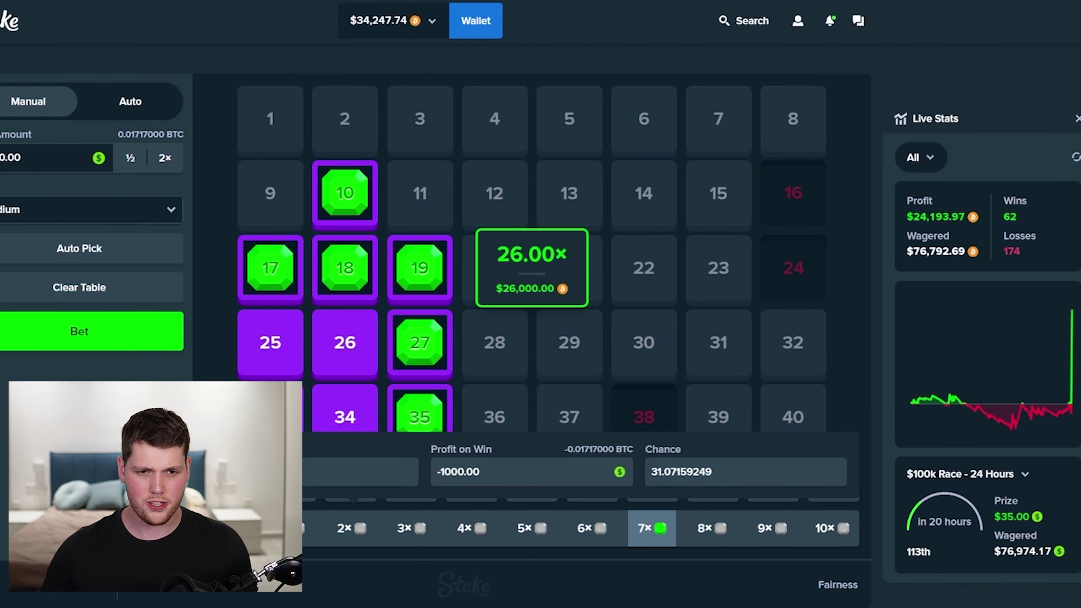
scroll(532, 326, "down", 2)
scroll(532, 326, "down", 2)
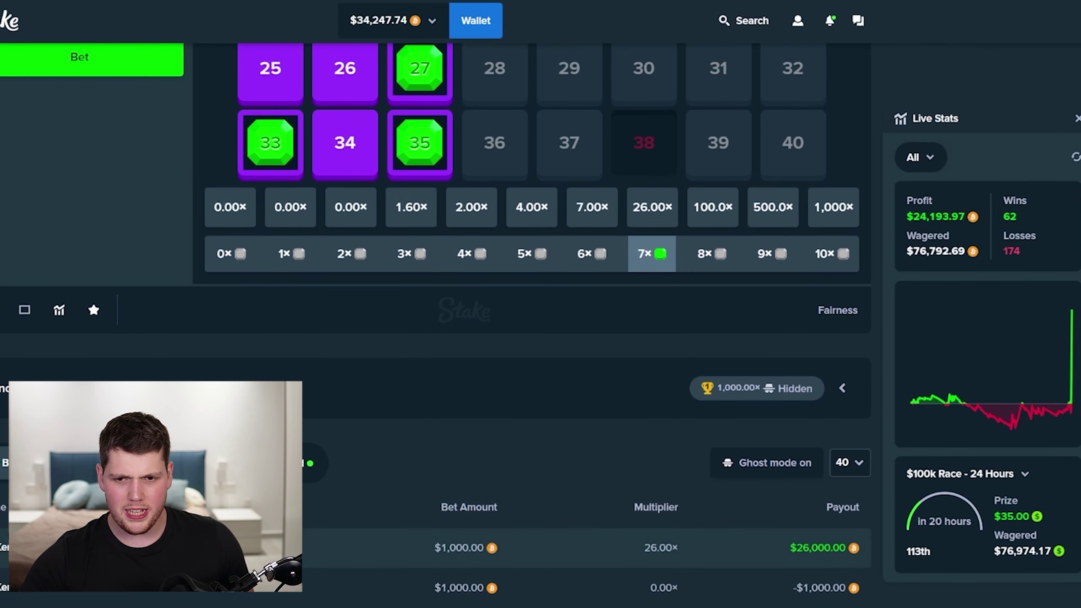
Step: View the details of the 26.00× $26,000 Keno bet, then close them
left_click(592, 548)
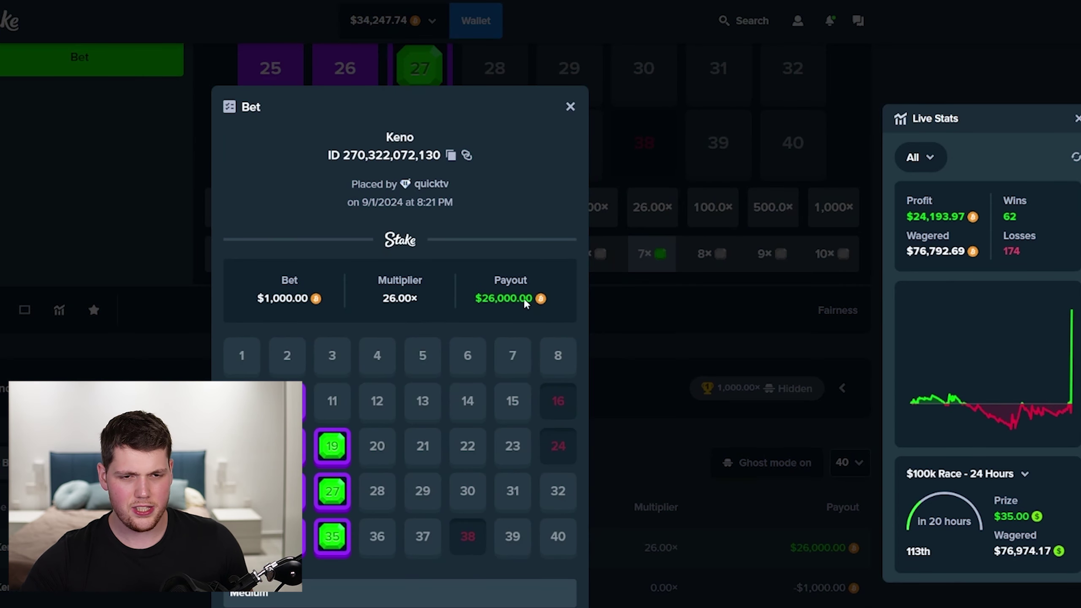
left_click(654, 370)
scroll(554, 383, "up", 3)
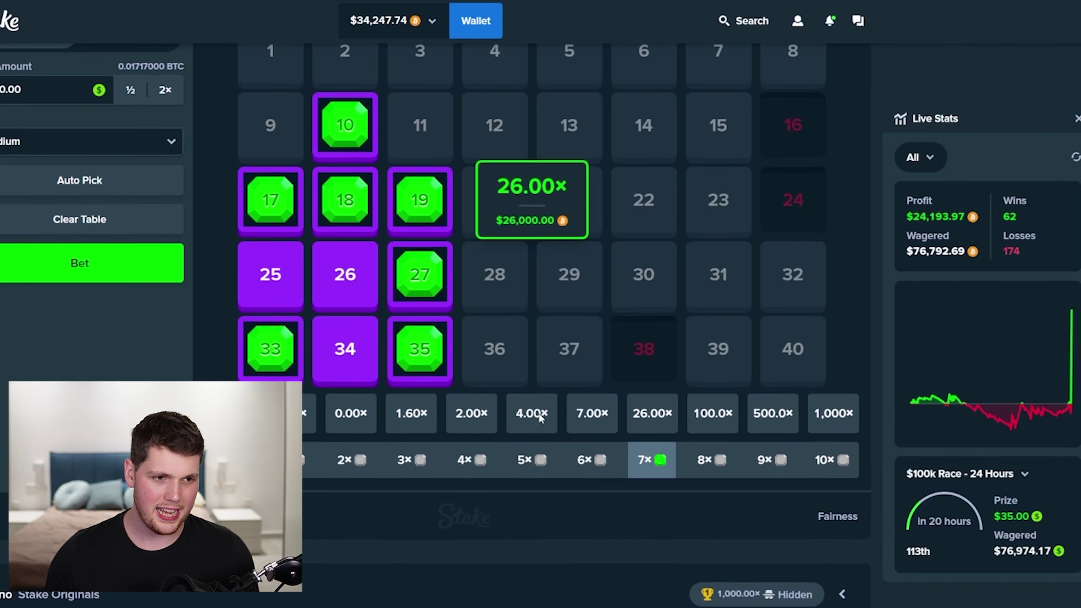
scroll(328, 425, "up", 1)
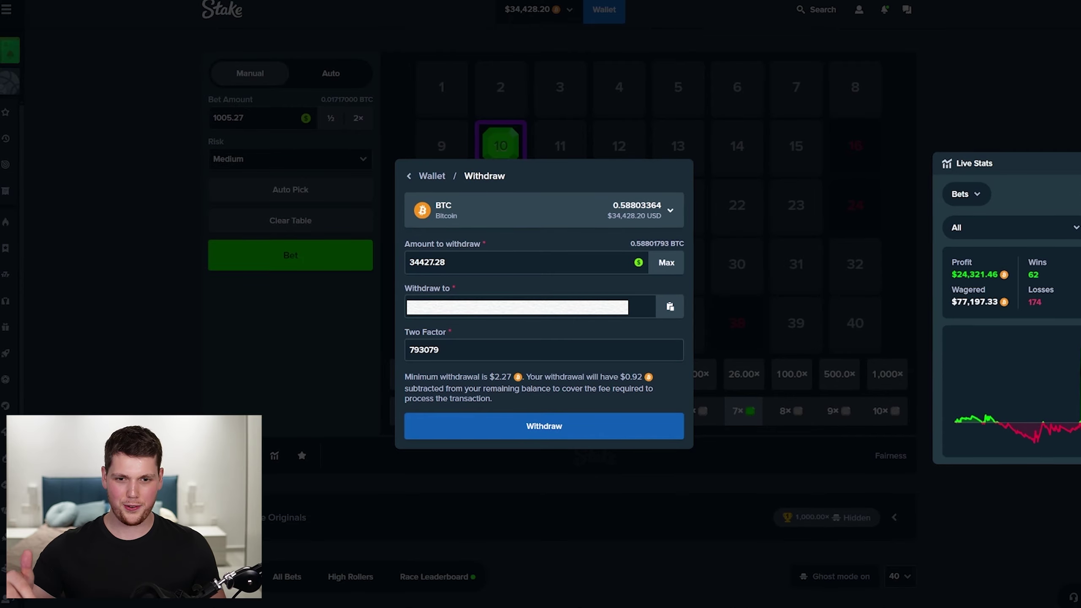
Step: Submit the full-balance $34,427.28 Bitcoin withdrawal
key("Return")
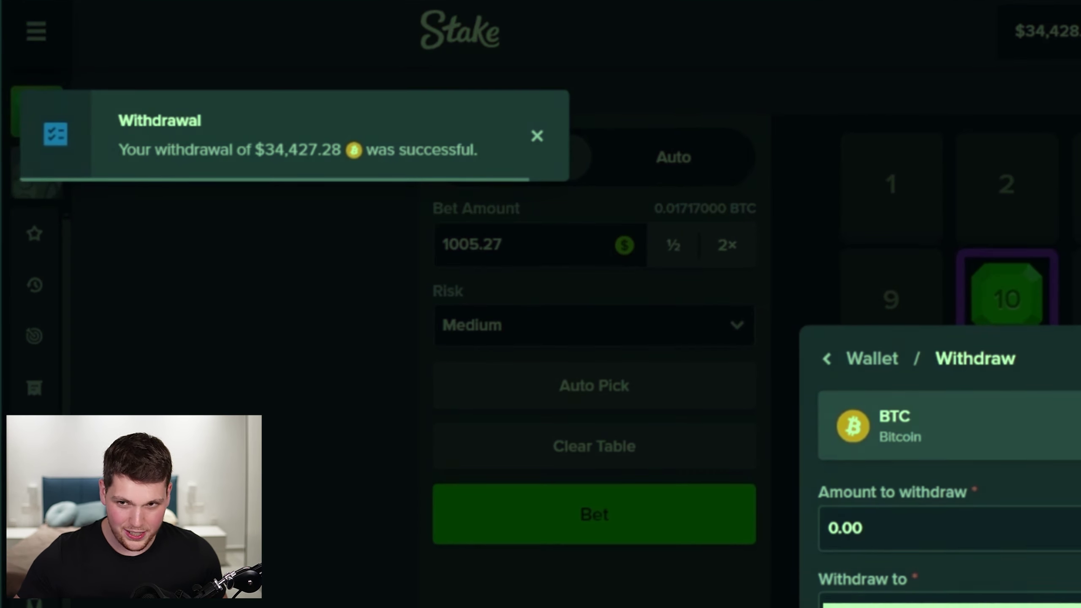